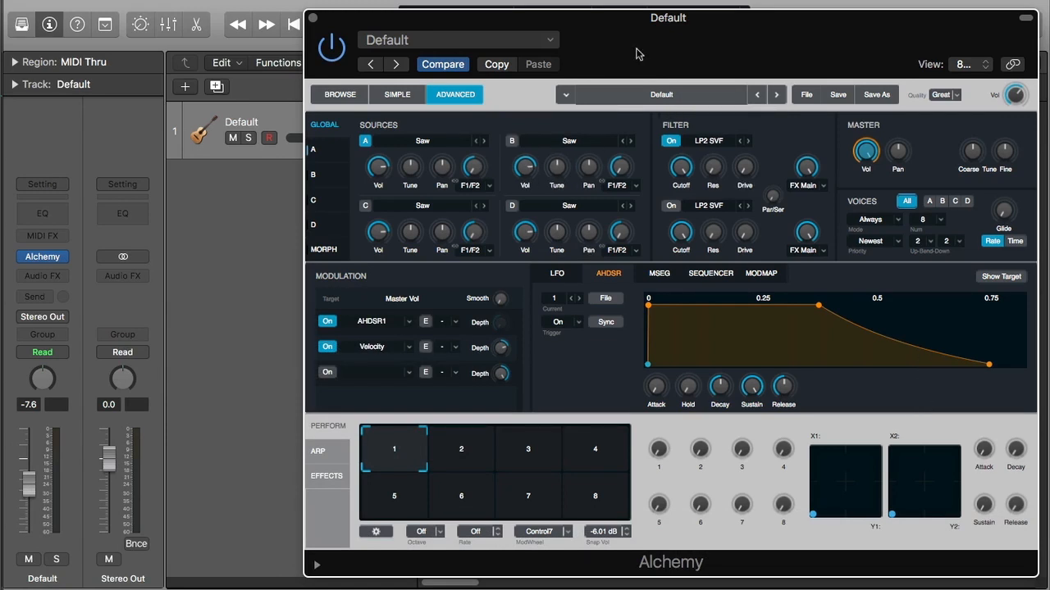
# Add the 12 String Dream 01 Apple Loop at bar 1 below the Default track and close the loop browser
pyautogui.moveTo(661, 37); pyautogui.dragTo(644, 227)
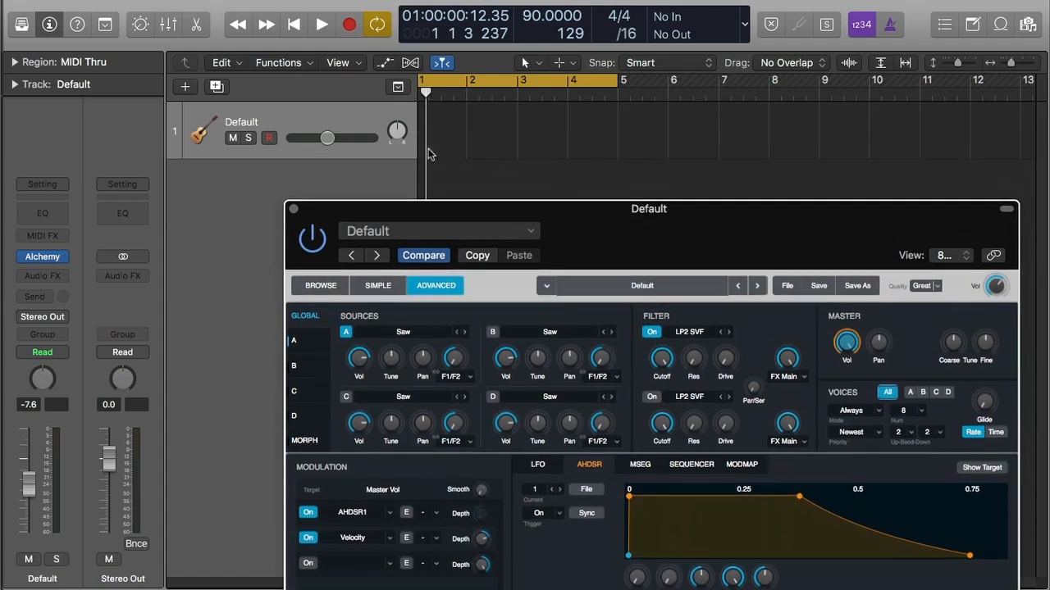
pyautogui.click(1001, 27)
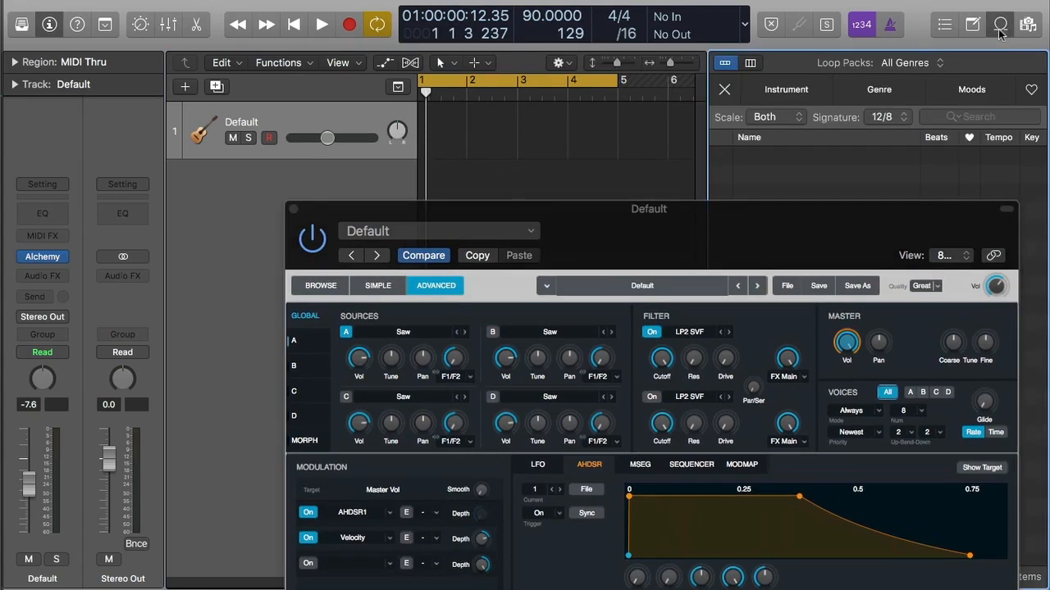
pyautogui.click(879, 89)
pyautogui.moveTo(836, 231); pyautogui.dragTo(490, 241)
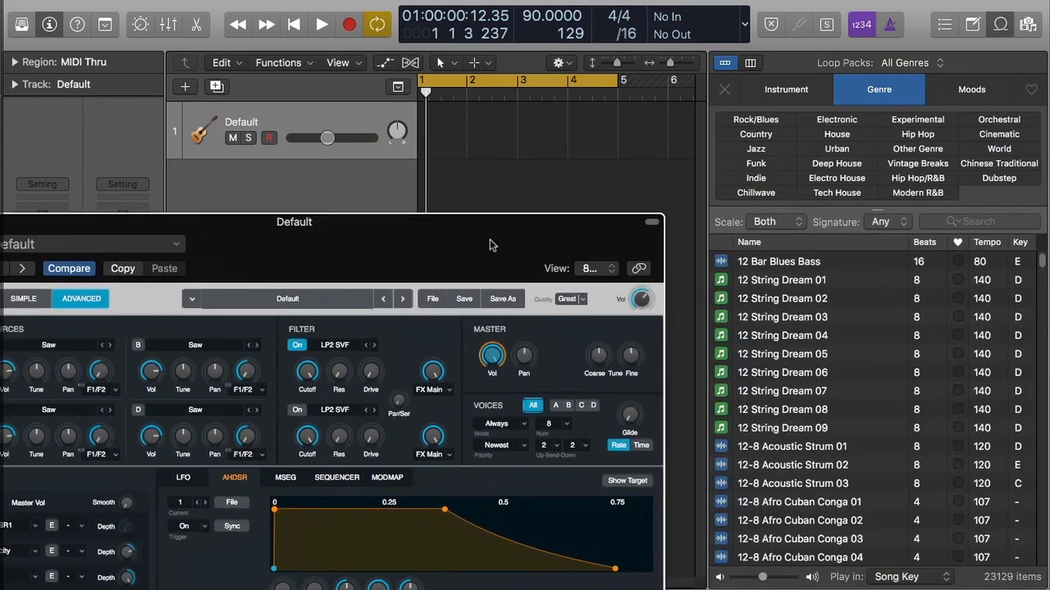
pyautogui.moveTo(781, 280); pyautogui.dragTo(427, 185)
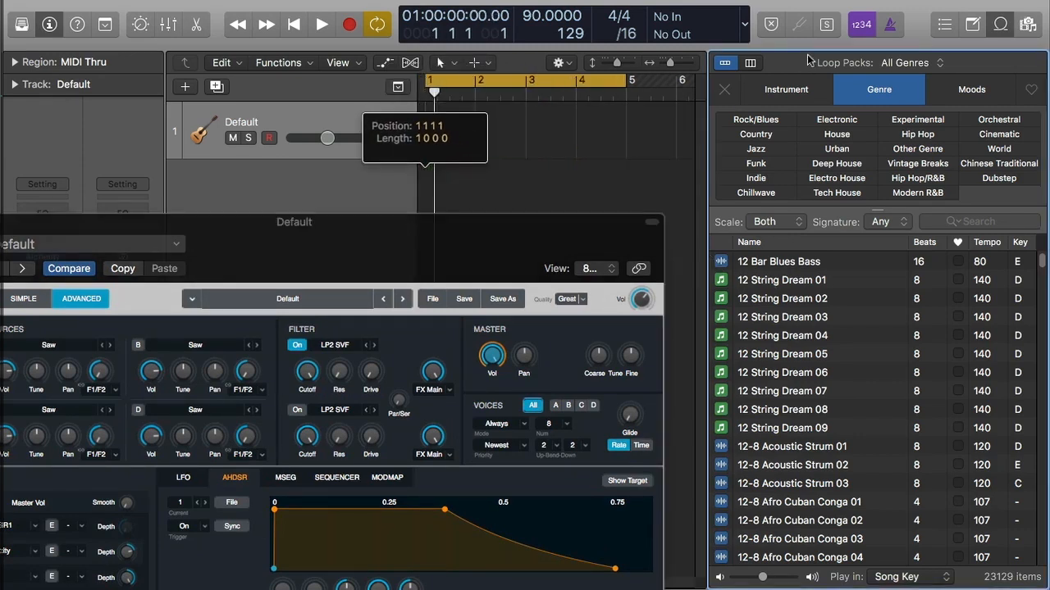
pyautogui.click(1001, 25)
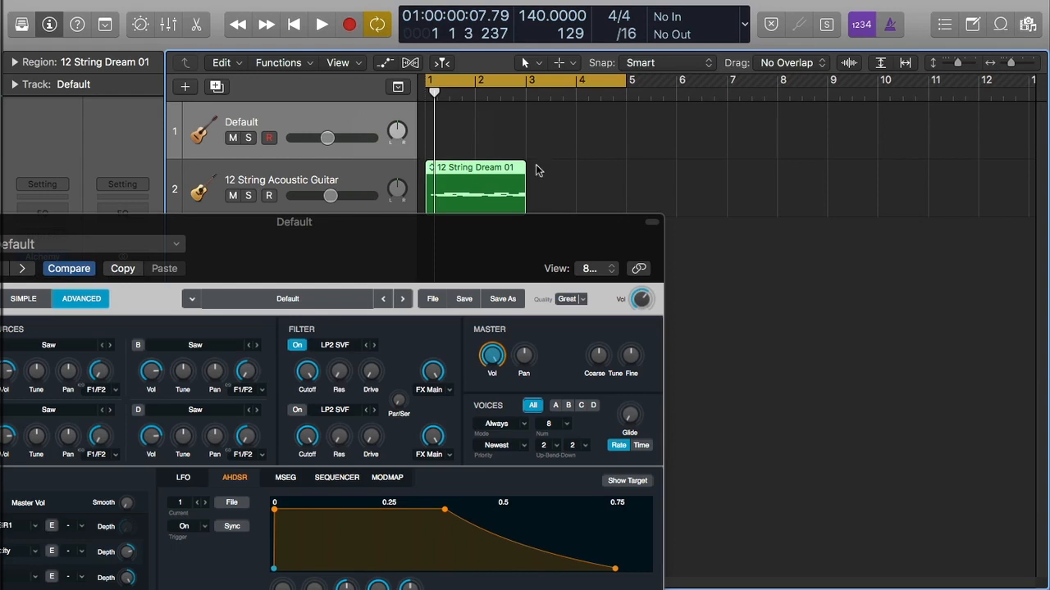
# Move the 12 String Dream 01 region onto the Default track and delete the 12 String Acoustic Guitar track
pyautogui.moveTo(503, 178); pyautogui.dragTo(494, 133)
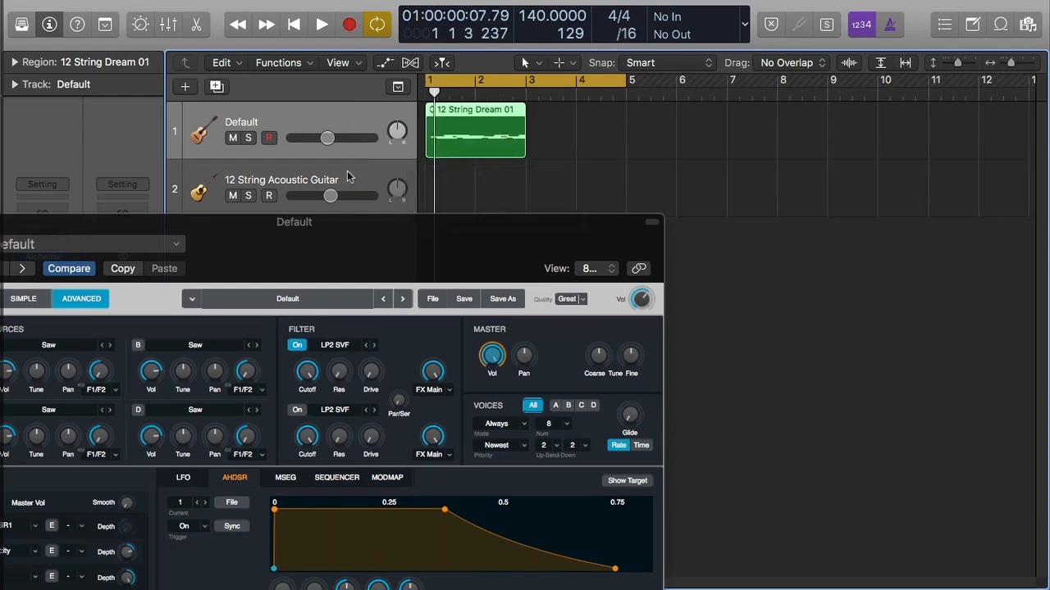
pyautogui.click(349, 175)
pyautogui.press('super+BackSpace')
# Shorten the cycle range to the first two bars and play the region through the Default track's synth
pyautogui.moveTo(631, 82); pyautogui.dragTo(529, 88)
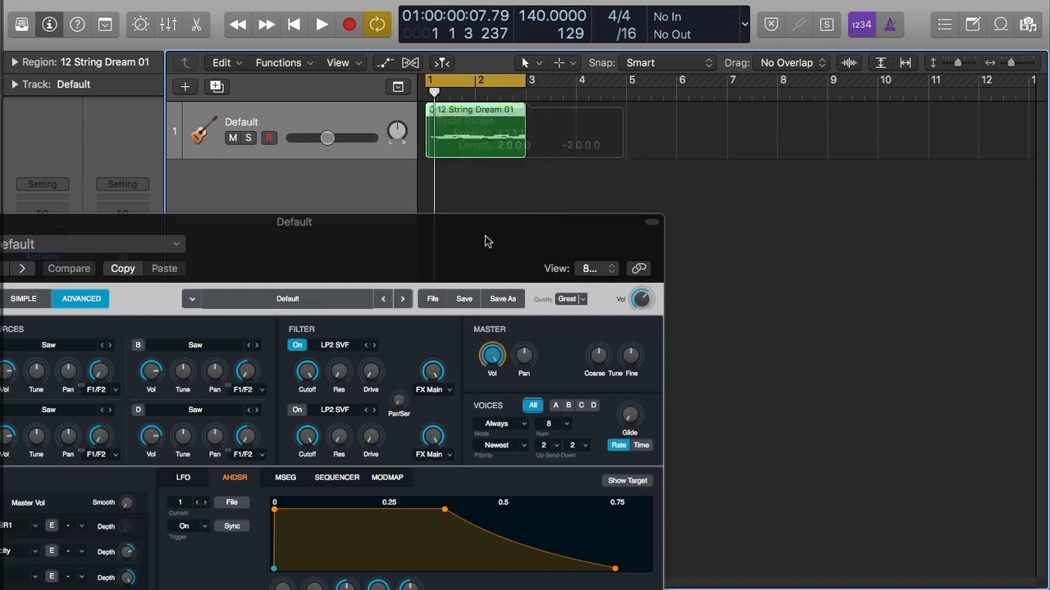
pyautogui.press('space')
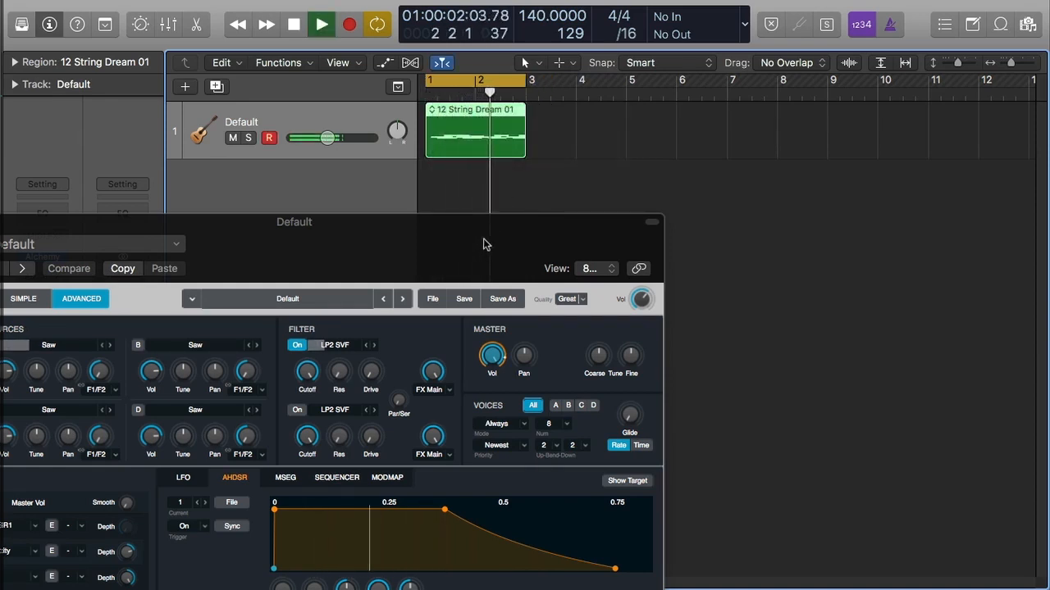
pyautogui.press('space')
# Move the Alchemy window back into full view and clear the patch to its initial state
pyautogui.moveTo(484, 245); pyautogui.dragTo(850, 48)
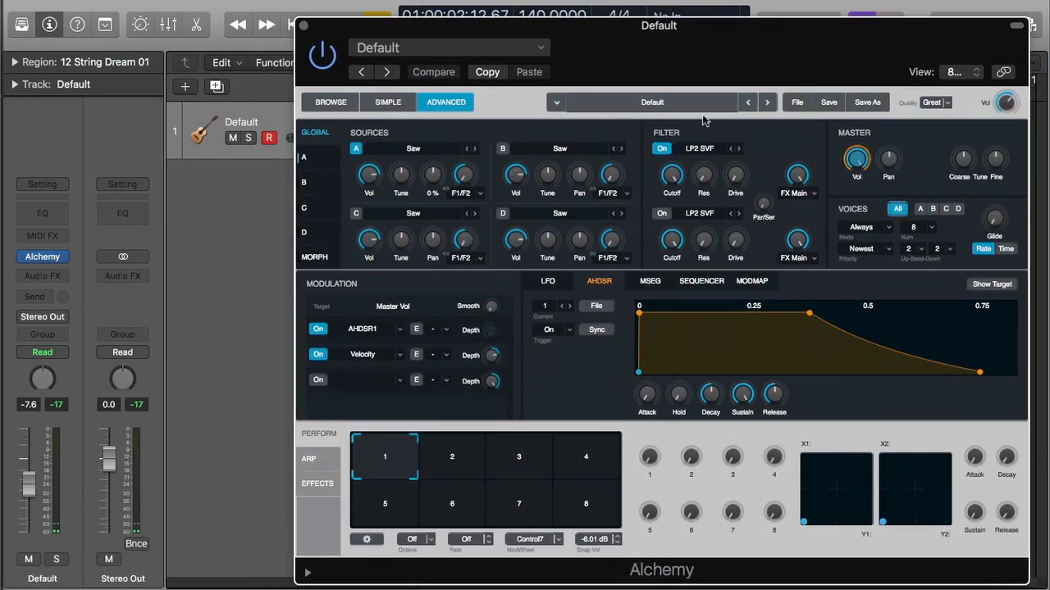
pyautogui.click(801, 101)
pyautogui.click(807, 142)
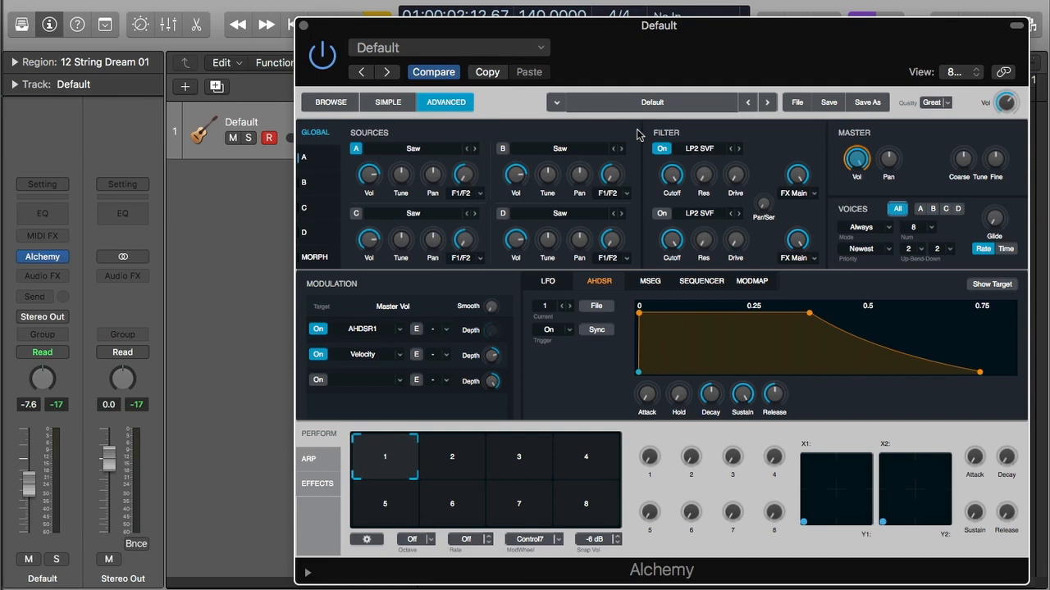
# Show Alchemy's morph controls and set the morph mode to Morph XY
pyautogui.moveTo(585, 175)
pyautogui.click(316, 257)
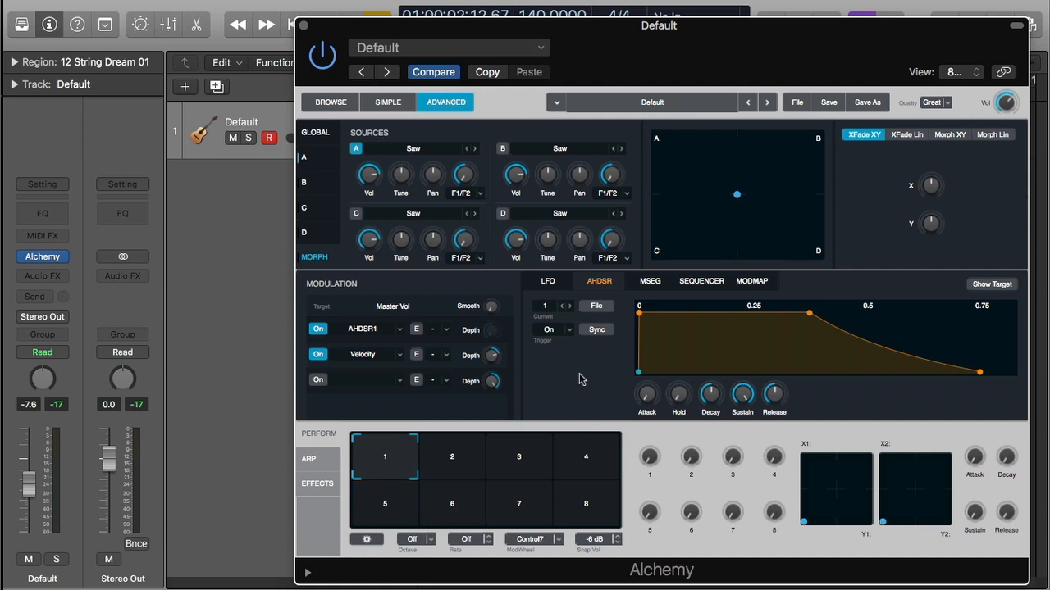
pyautogui.click(964, 136)
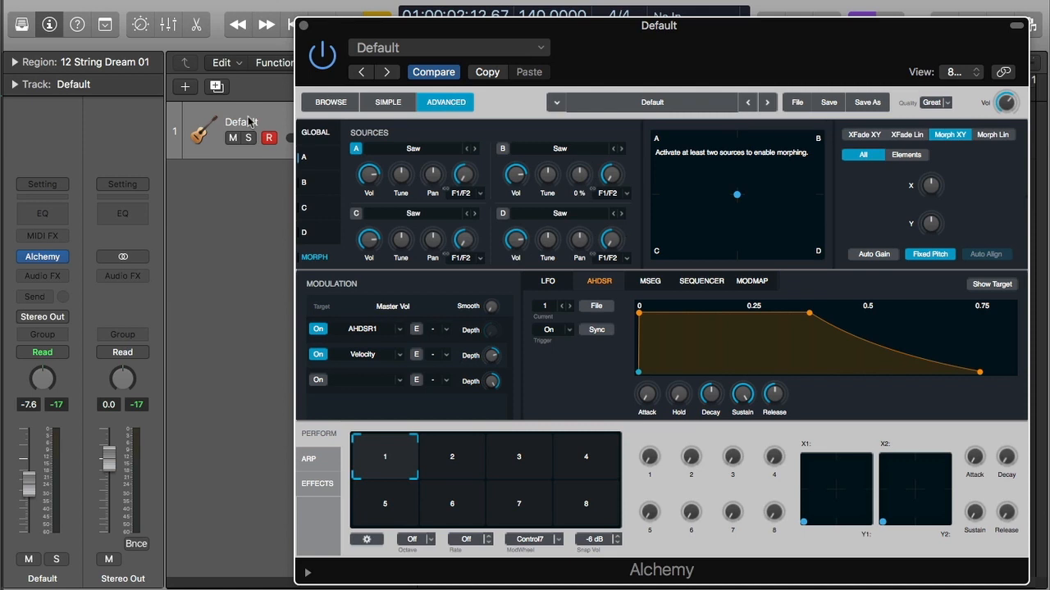
# Clear the Alchemy patch again and return to the global view of all four sources
pyautogui.click(794, 103)
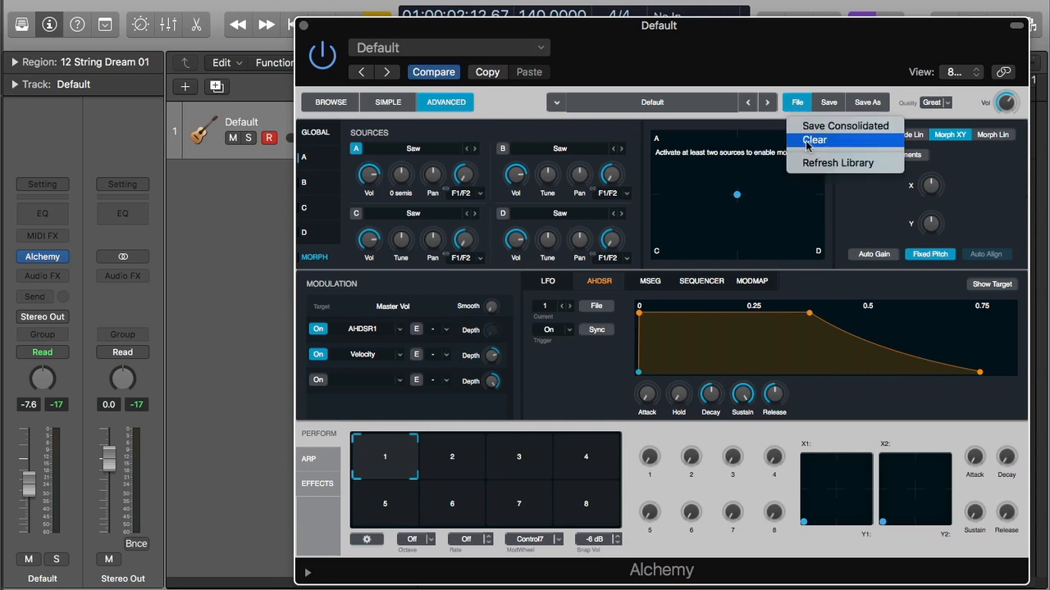
pyautogui.click(806, 141)
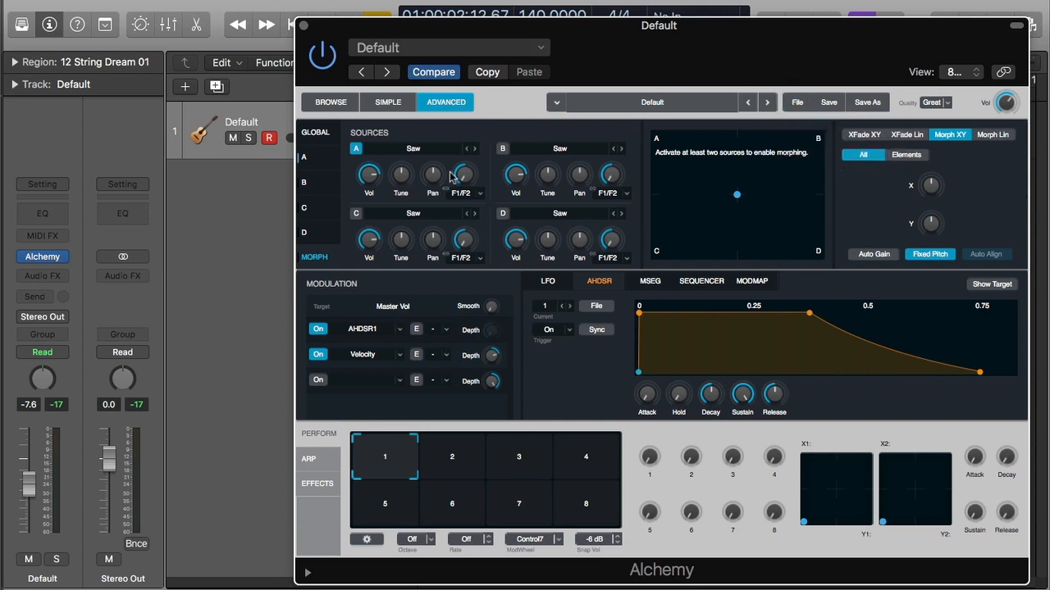
pyautogui.click(325, 135)
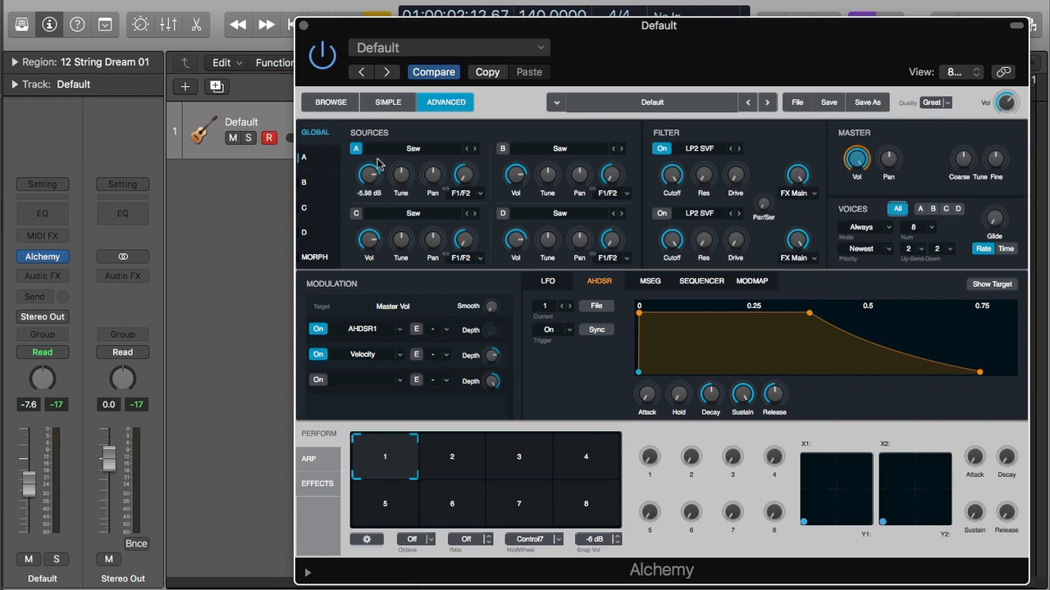
# Start an audio import for source A and browse to the Guitars > Plucked Strings > Cilia Sitar sample folder
pyautogui.click(438, 151)
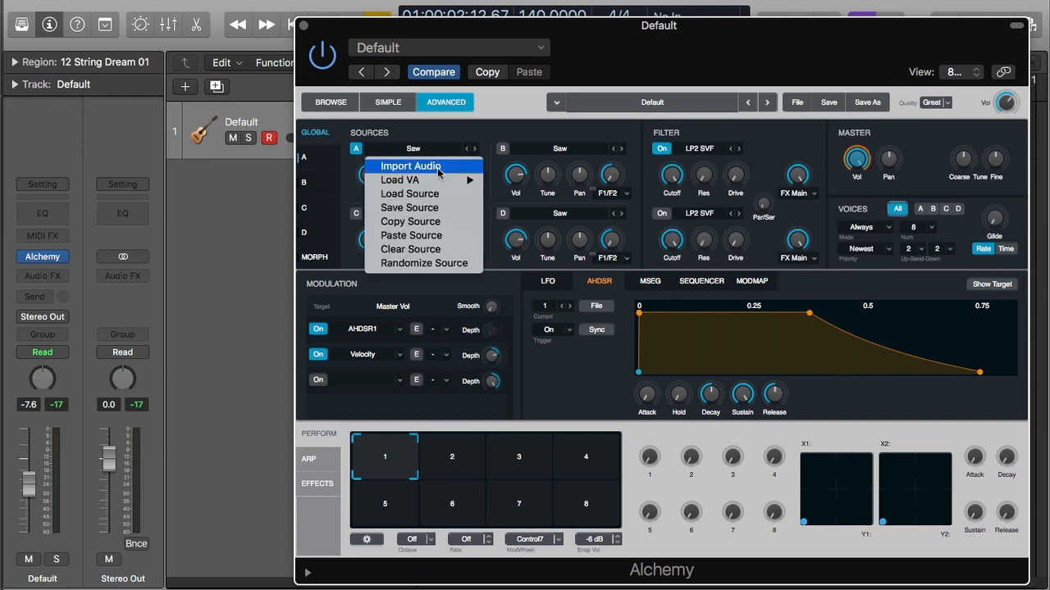
pyautogui.click(438, 167)
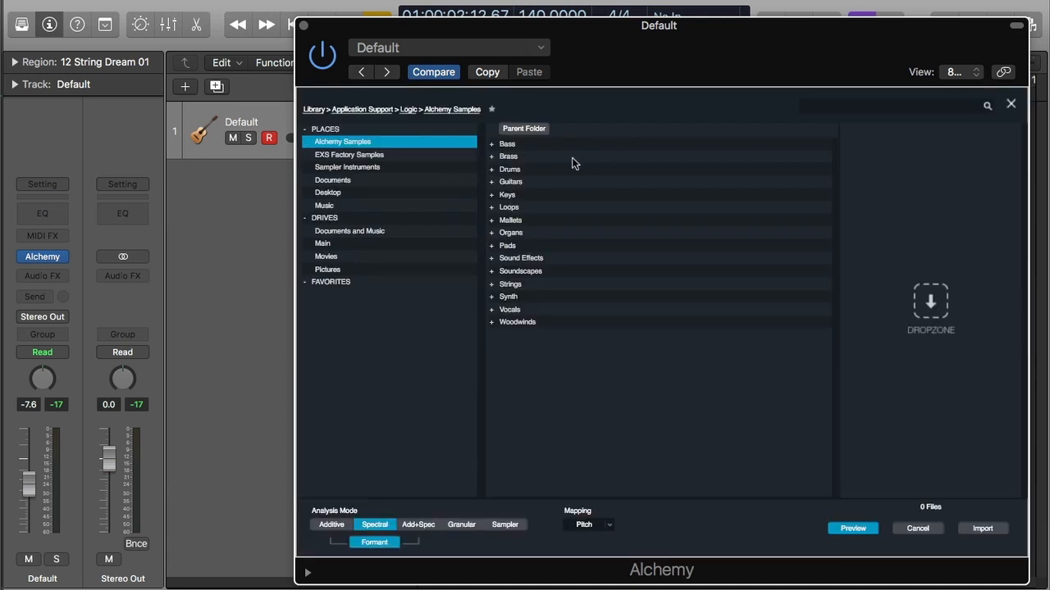
pyautogui.doubleClick(534, 181)
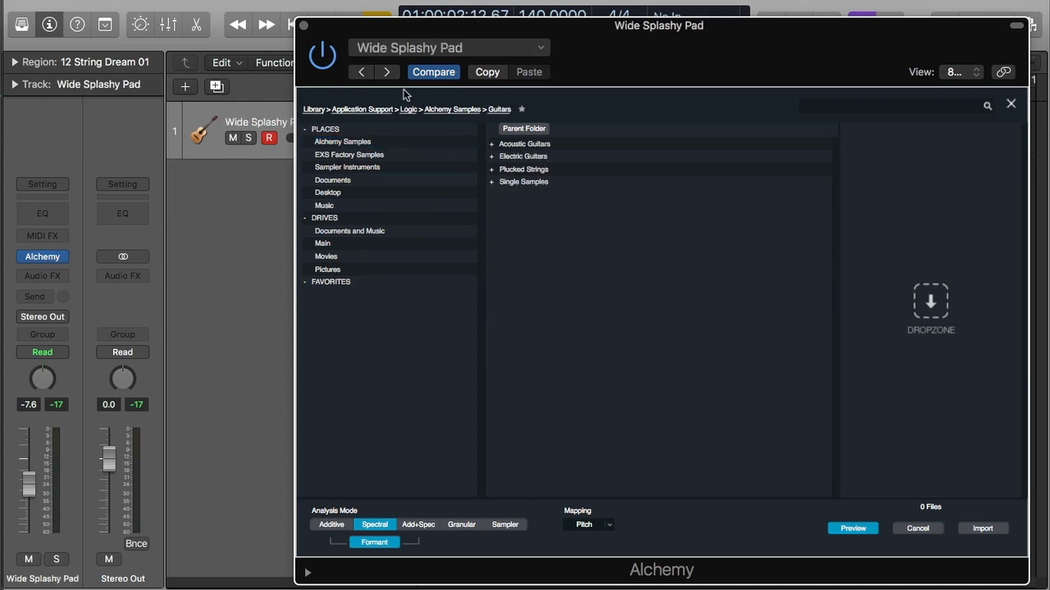
pyautogui.doubleClick(562, 169)
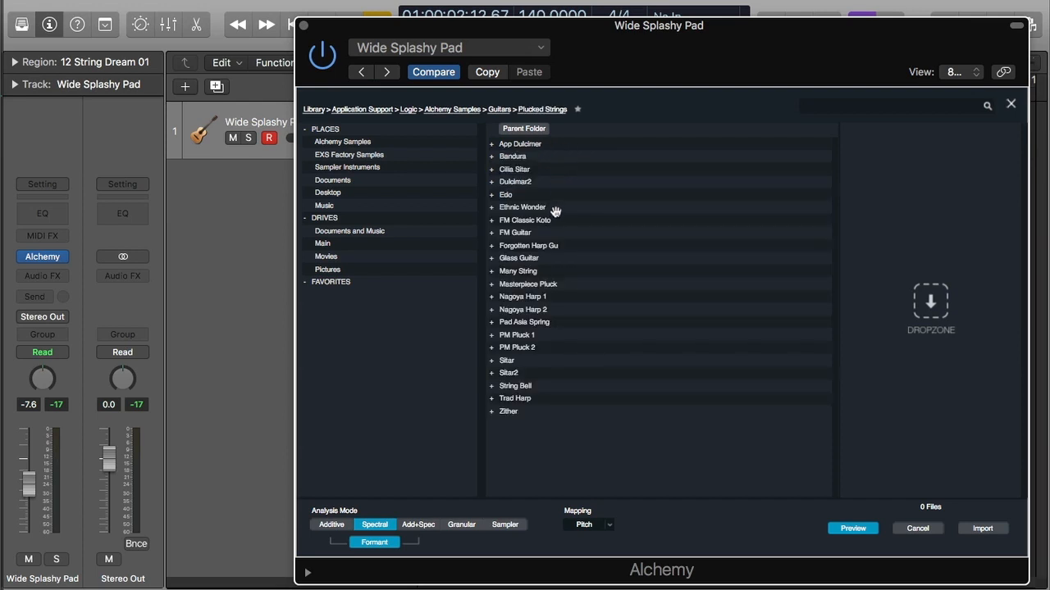
pyautogui.click(548, 170)
pyautogui.doubleClick(548, 170)
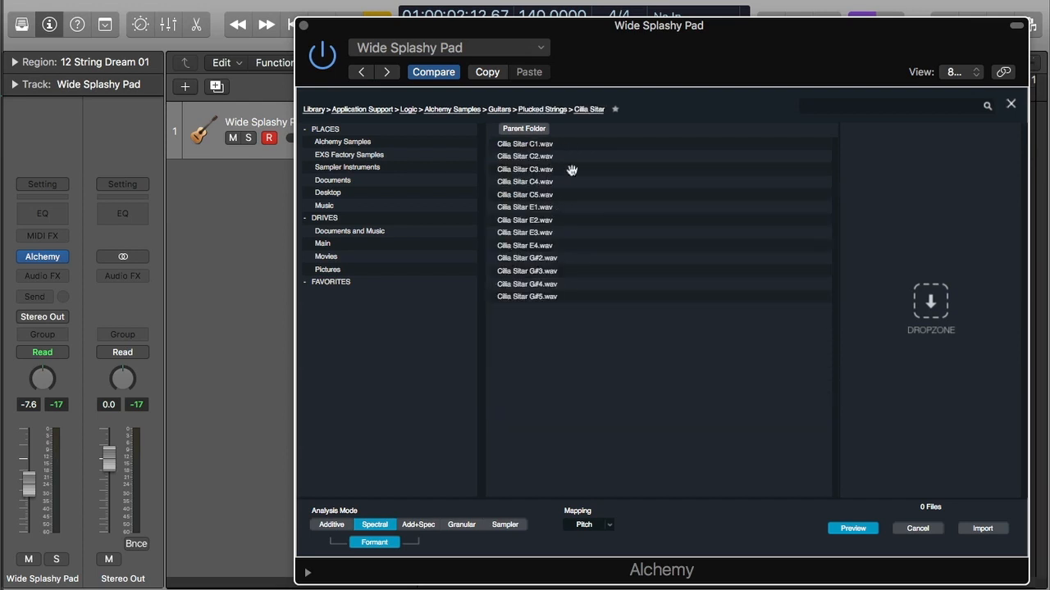
# Add Cilia Sitar C1, C2 and C3 to the dropzone and import them with Spectral and Formant analysis
pyautogui.click(574, 144)
pyautogui.keyDown('shift'); pyautogui.click(572, 170); pyautogui.keyUp('shift')
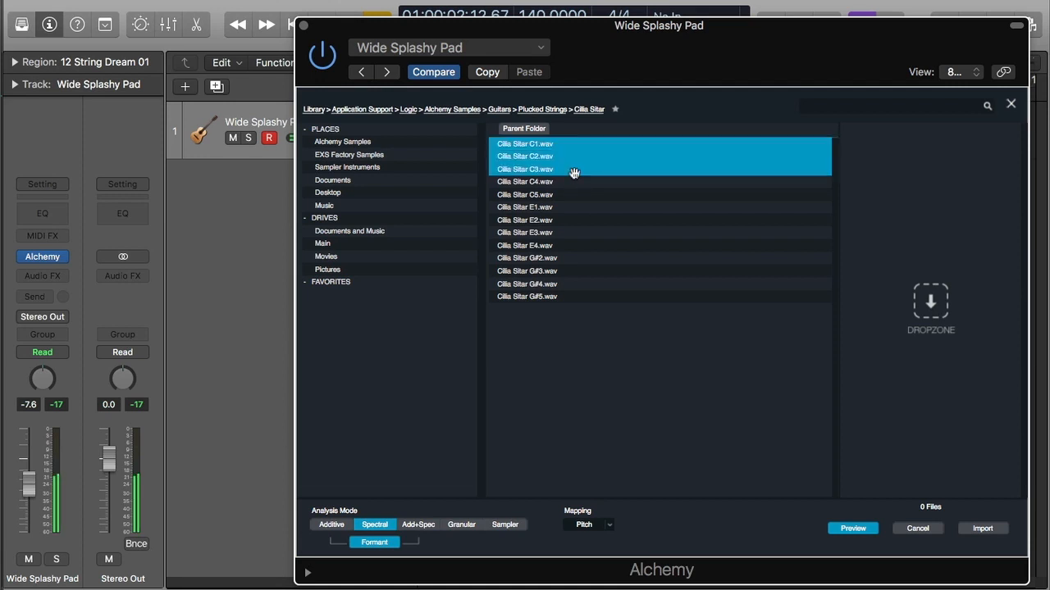
pyautogui.moveTo(550, 145); pyautogui.dragTo(866, 128)
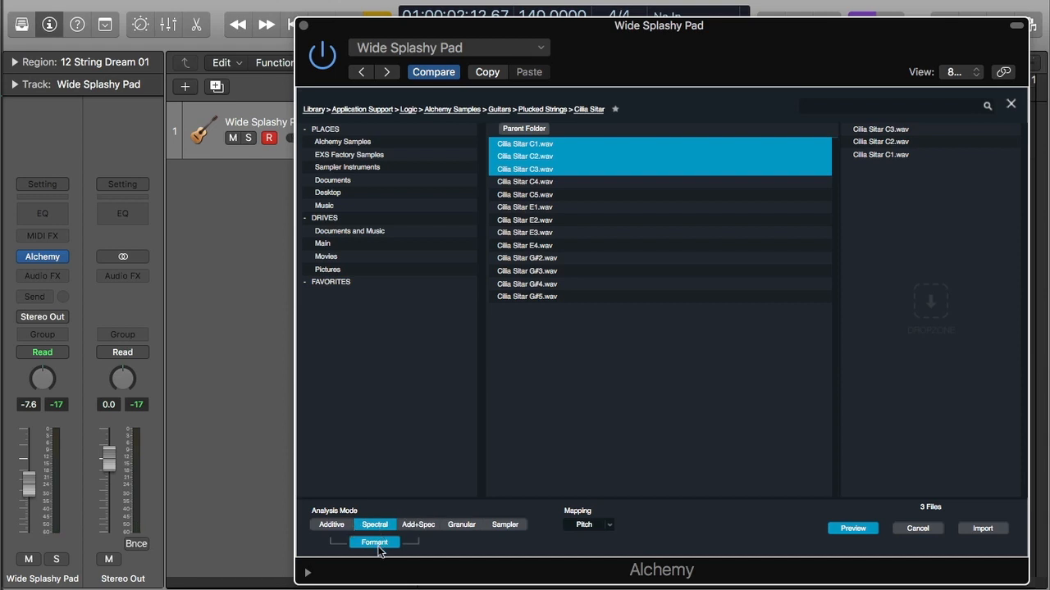
pyautogui.click(989, 530)
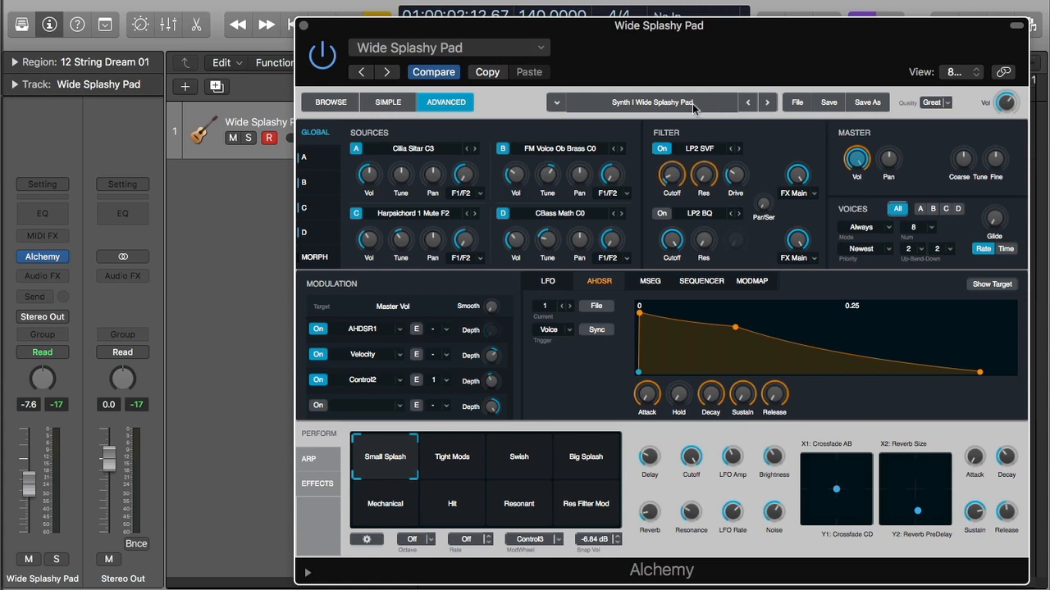
# Clear the Wide Splashy Pad patch and import Cilia Sitar C1, C2 and C3 into source A with Spectral and Formant analysis
pyautogui.click(797, 103)
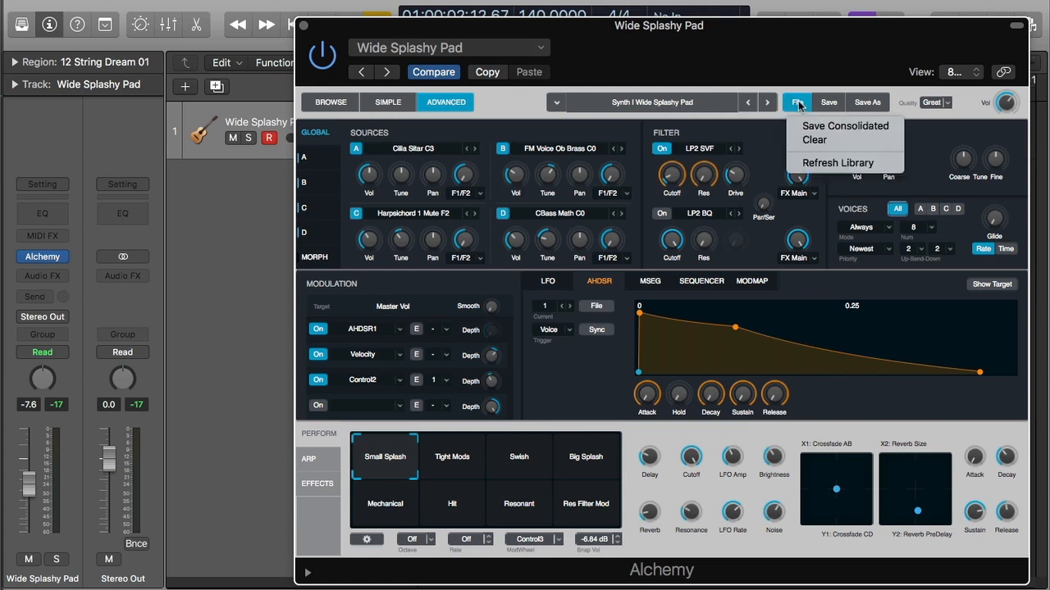
pyautogui.click(826, 141)
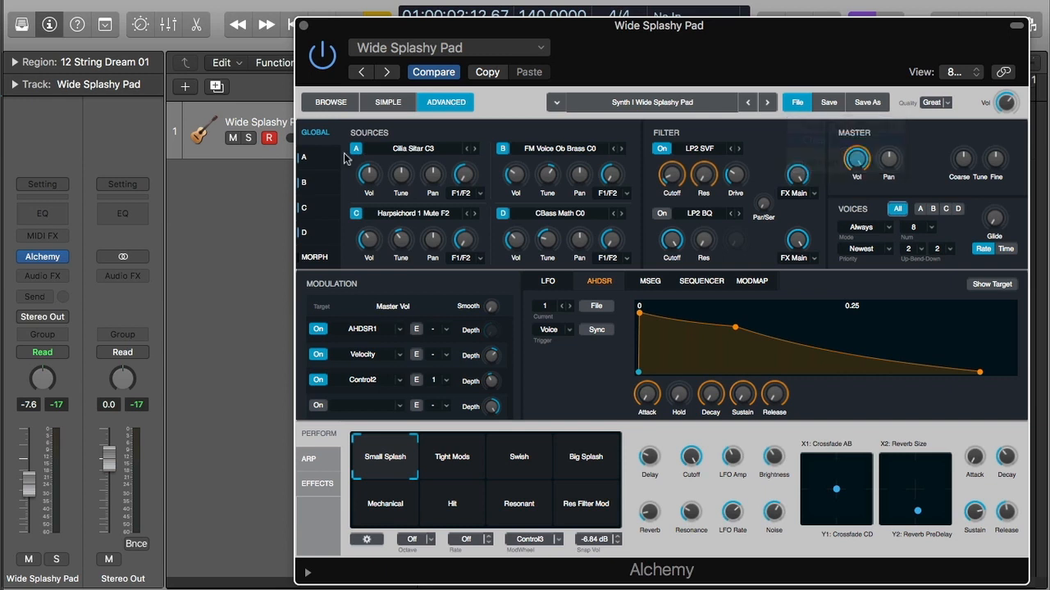
pyautogui.click(436, 149)
pyautogui.click(441, 167)
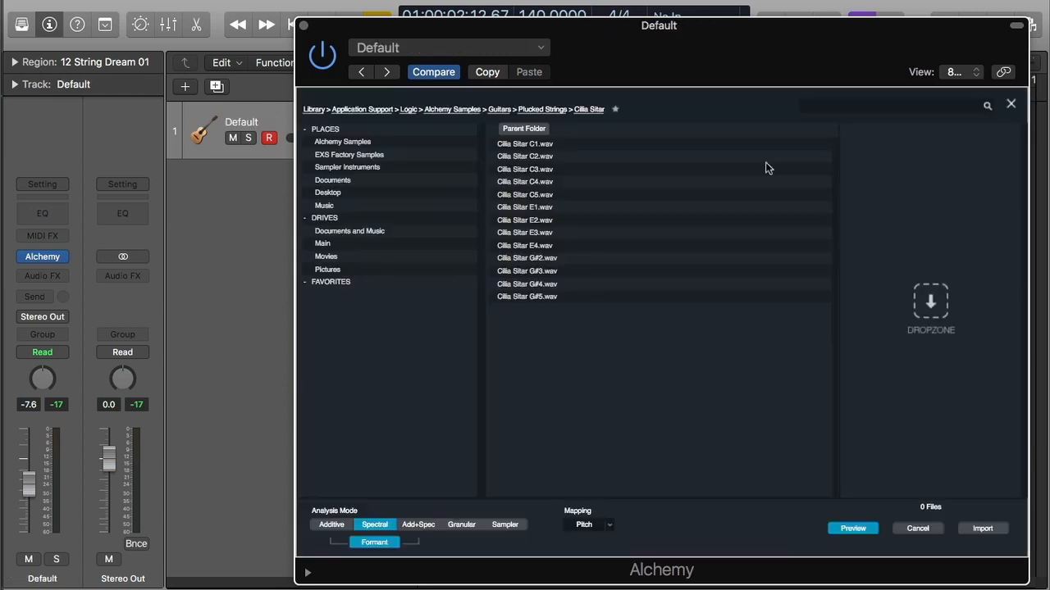
pyautogui.click(579, 146)
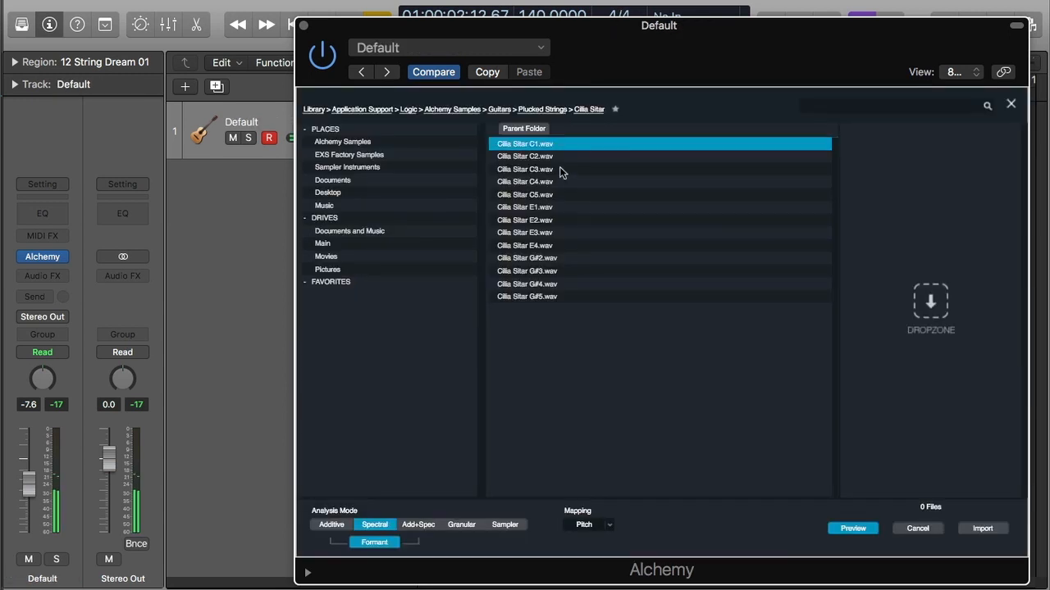
pyautogui.keyDown('shift'); pyautogui.click(561, 171); pyautogui.keyUp('shift')
pyautogui.moveTo(507, 146); pyautogui.dragTo(907, 146)
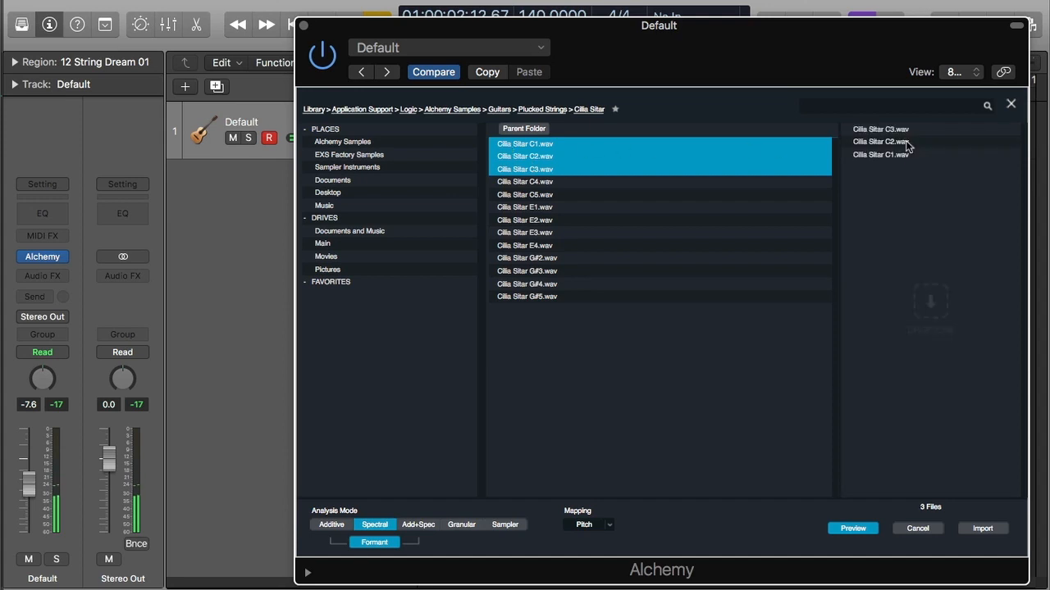
pyautogui.click(980, 529)
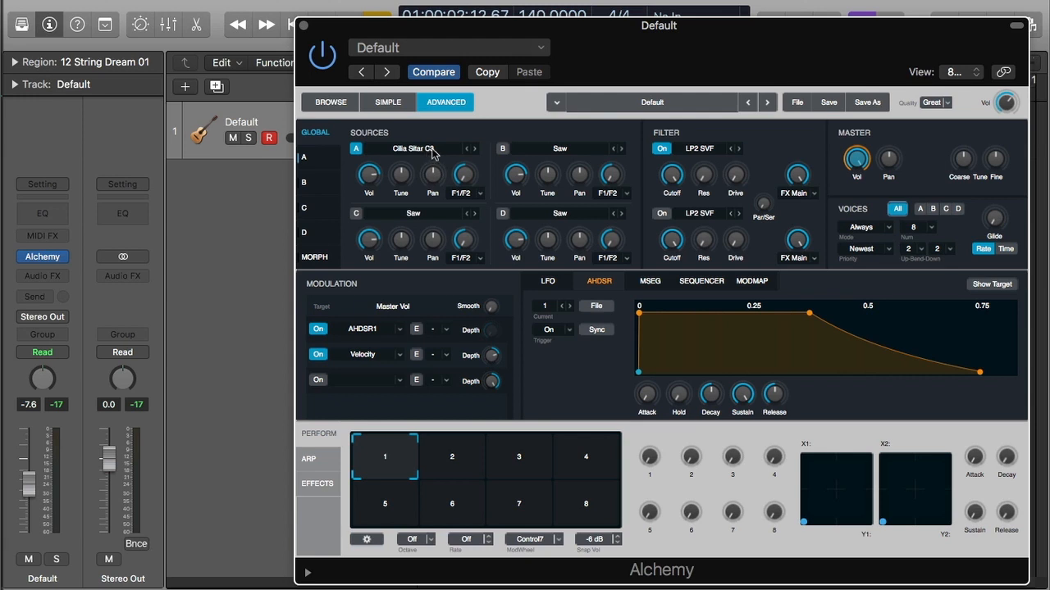
# Inspect source A's sample zones and the loop mode options of the Cilia Sitar C3 zone in the source editor
pyautogui.click(311, 166)
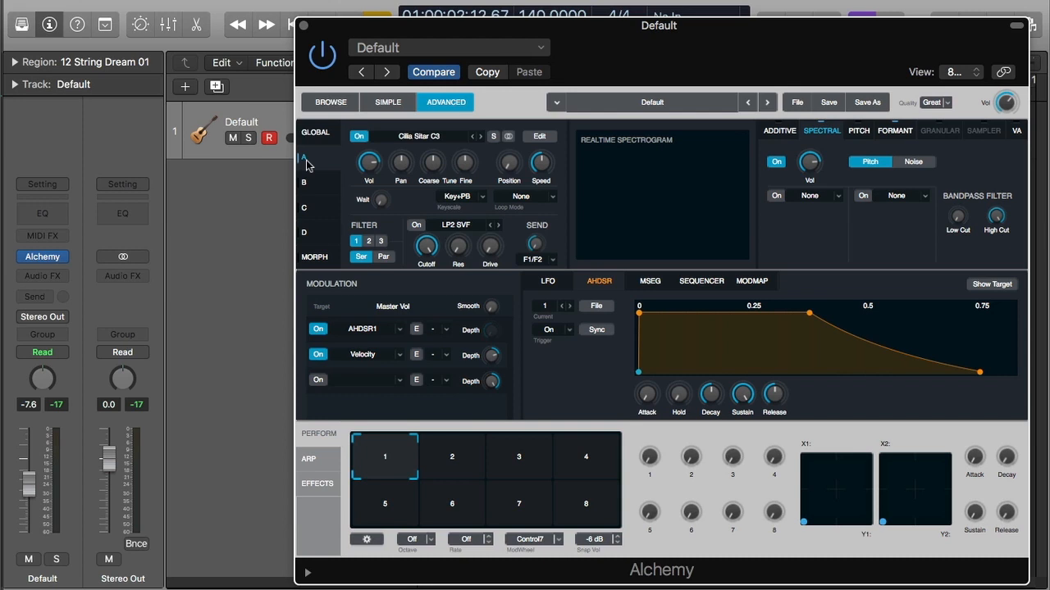
pyautogui.click(539, 137)
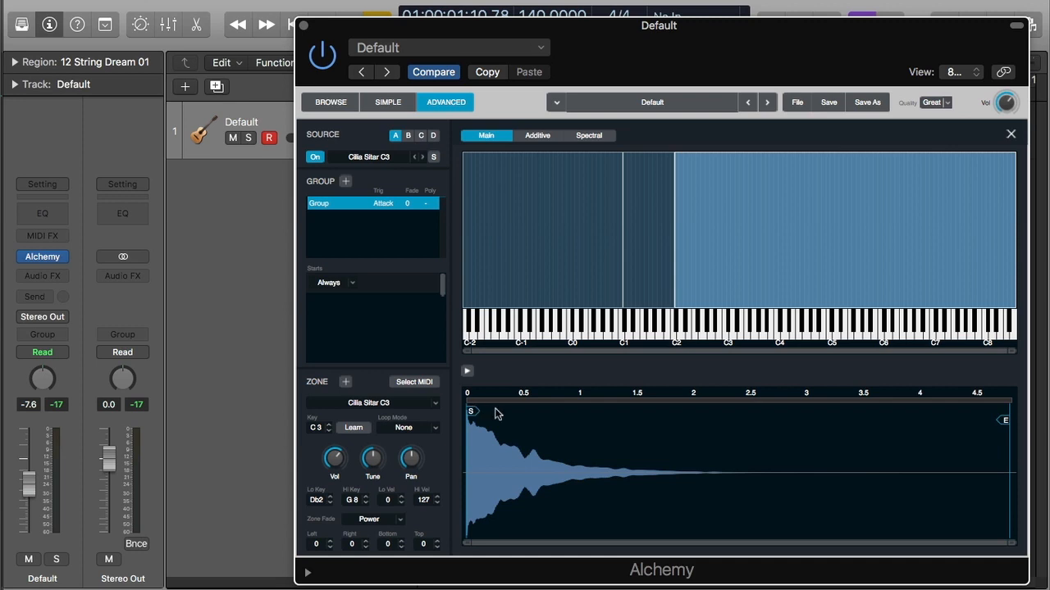
pyautogui.click(407, 427)
pyautogui.click(437, 416)
pyautogui.click(1009, 134)
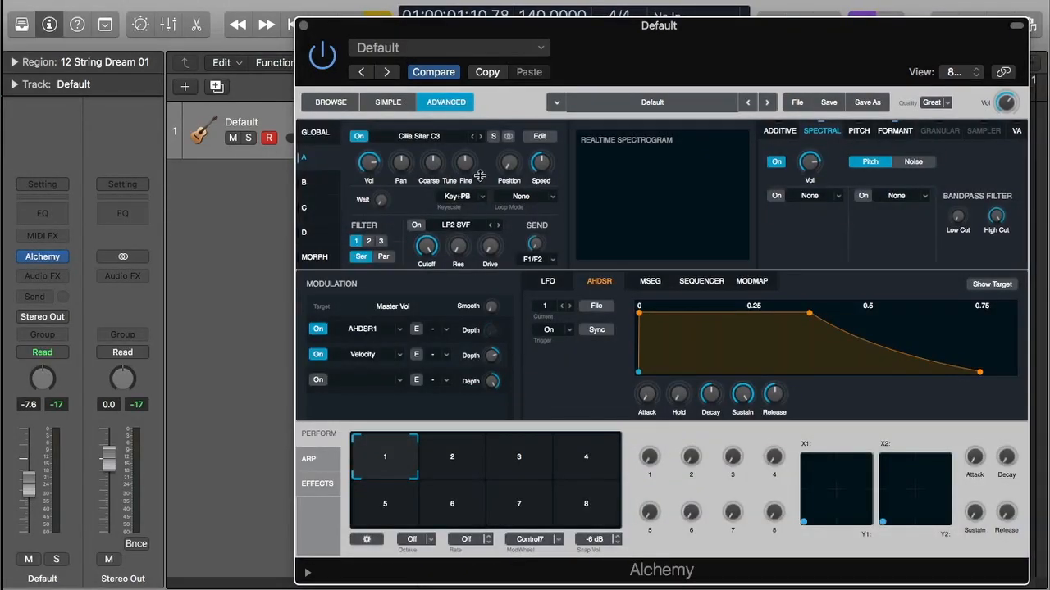
# Check the source A commands and reopen its editor on the main zone and waveform view
pyautogui.click(440, 136)
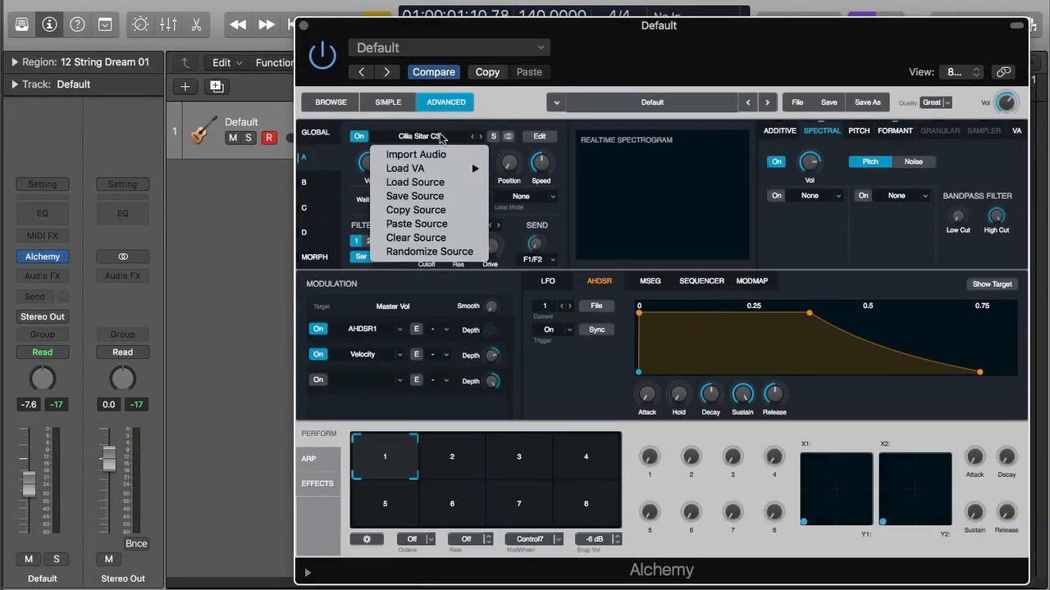
pyautogui.click(443, 136)
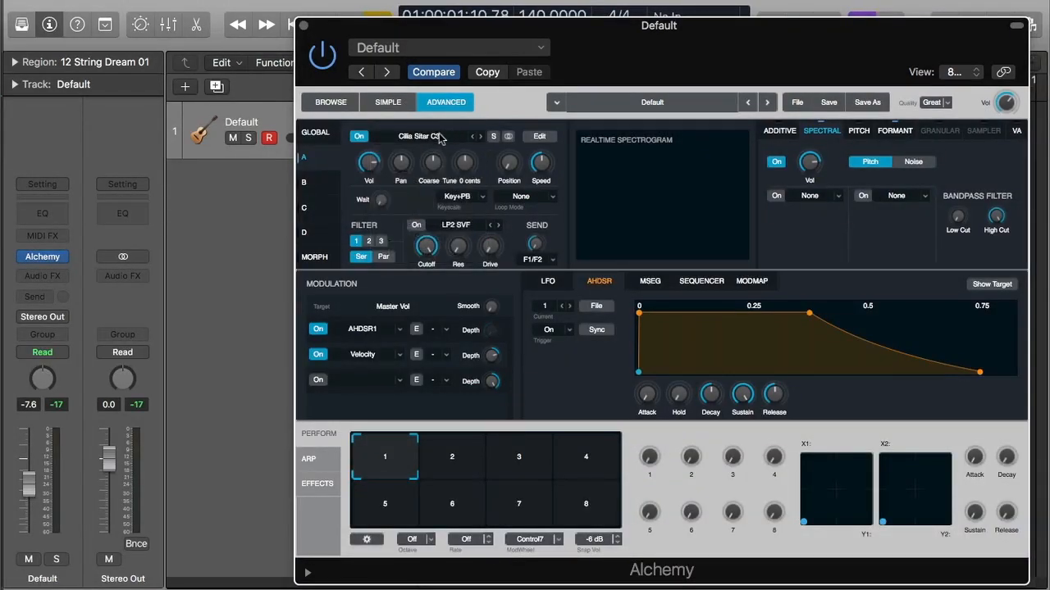
pyautogui.click(552, 137)
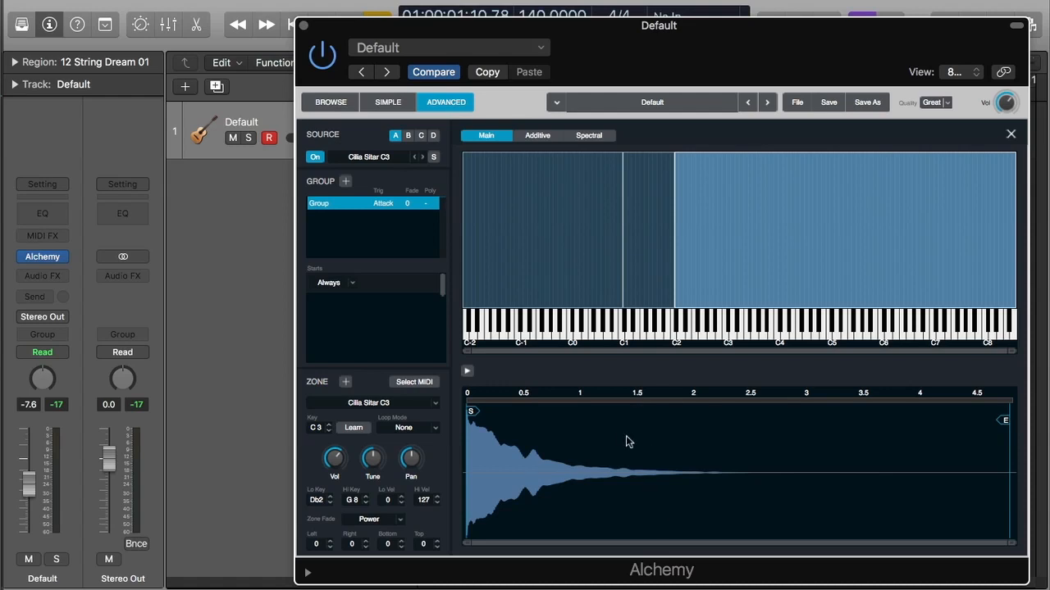
# Compare the Cilia Sitar C1, C2 and C3 zones and their waveforms in source A's editor and close the editor
pyautogui.click(585, 239)
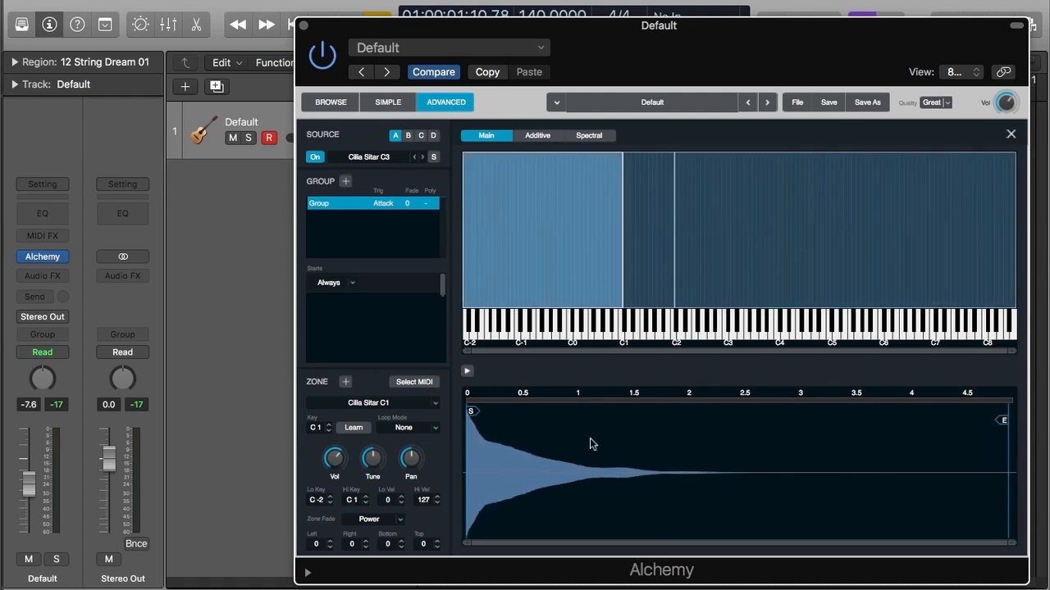
pyautogui.click(635, 265)
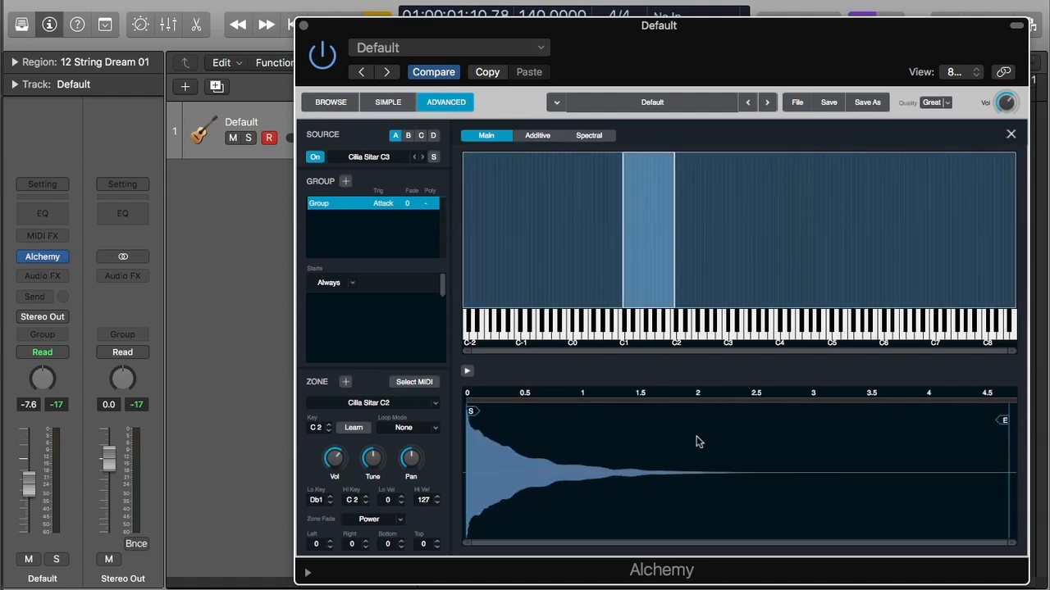
pyautogui.click(713, 246)
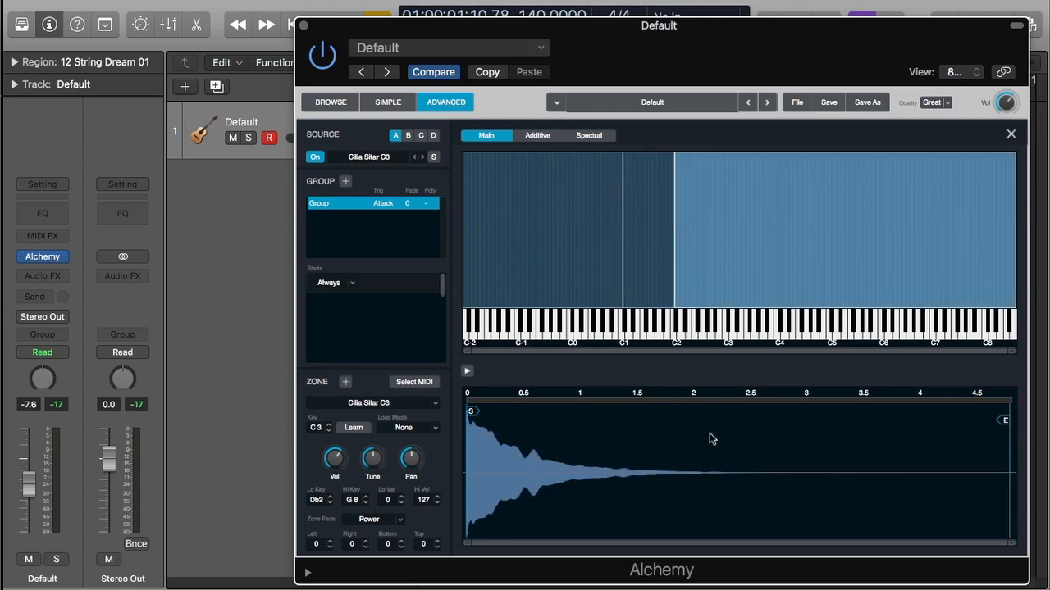
pyautogui.click(1011, 133)
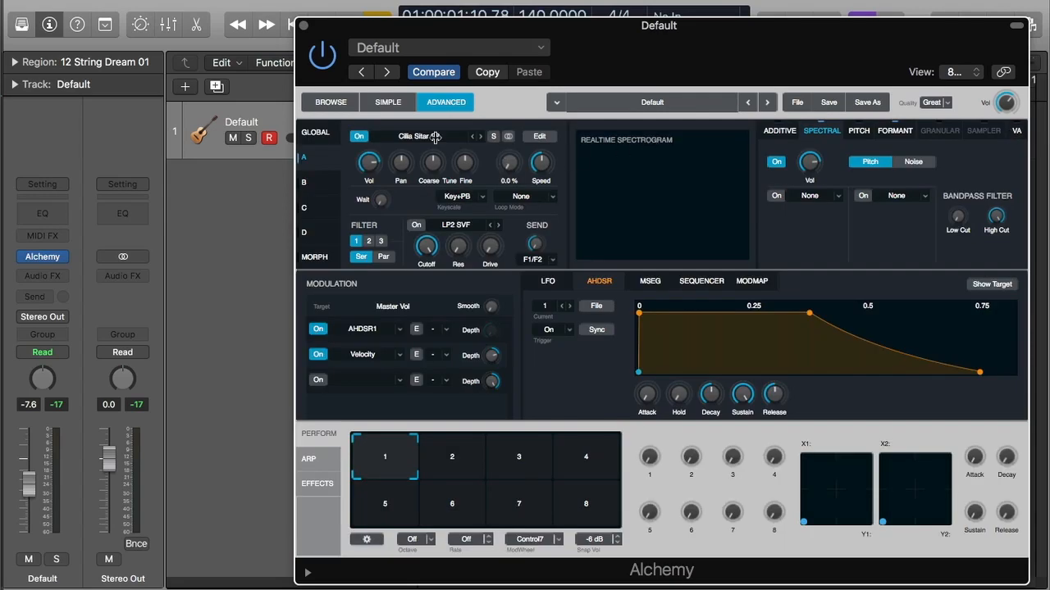
# Turn on source B in the global view and return to source A's settings
pyautogui.click(316, 132)
pyautogui.click(503, 149)
pyautogui.click(304, 158)
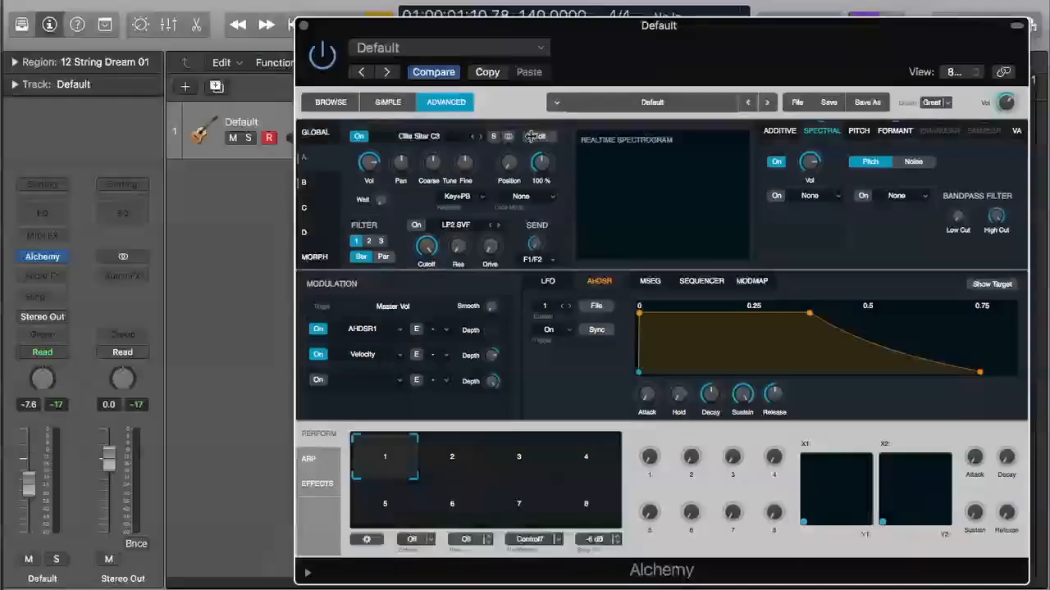
# Try moving the Cilia Sitar C3 start marker to about 0.9 s in source A's editor, and return it to 0
pyautogui.click(539, 137)
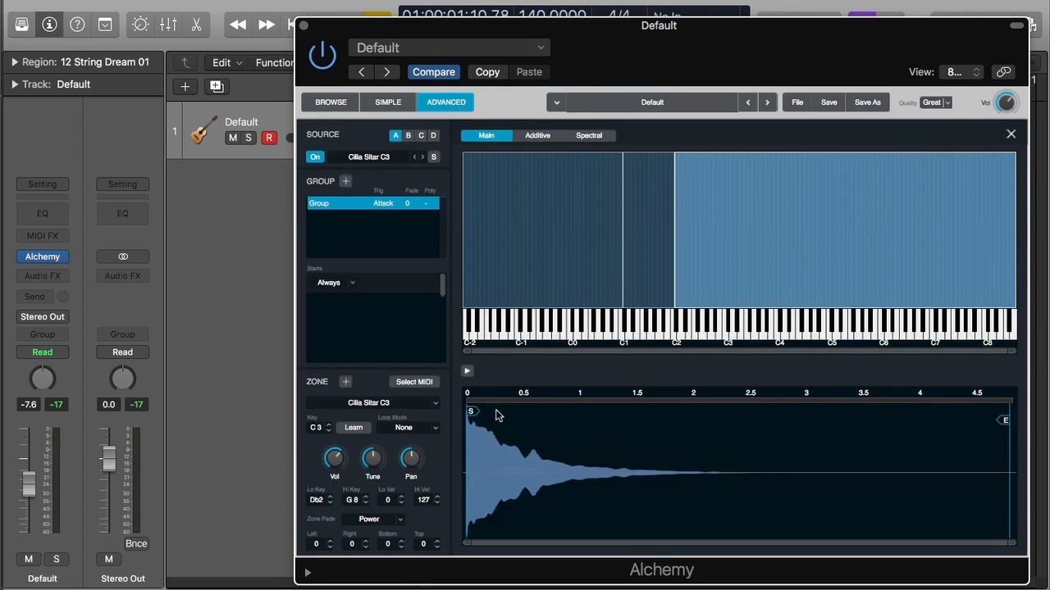
pyautogui.moveTo(473, 412); pyautogui.dragTo(569, 414)
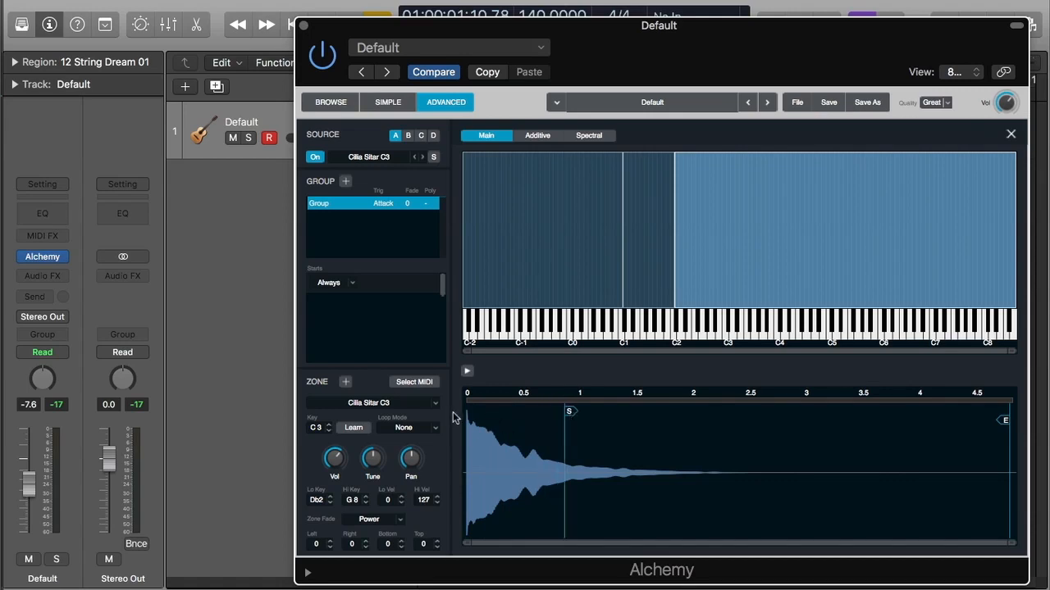
pyautogui.moveTo(569, 412); pyautogui.dragTo(473, 411)
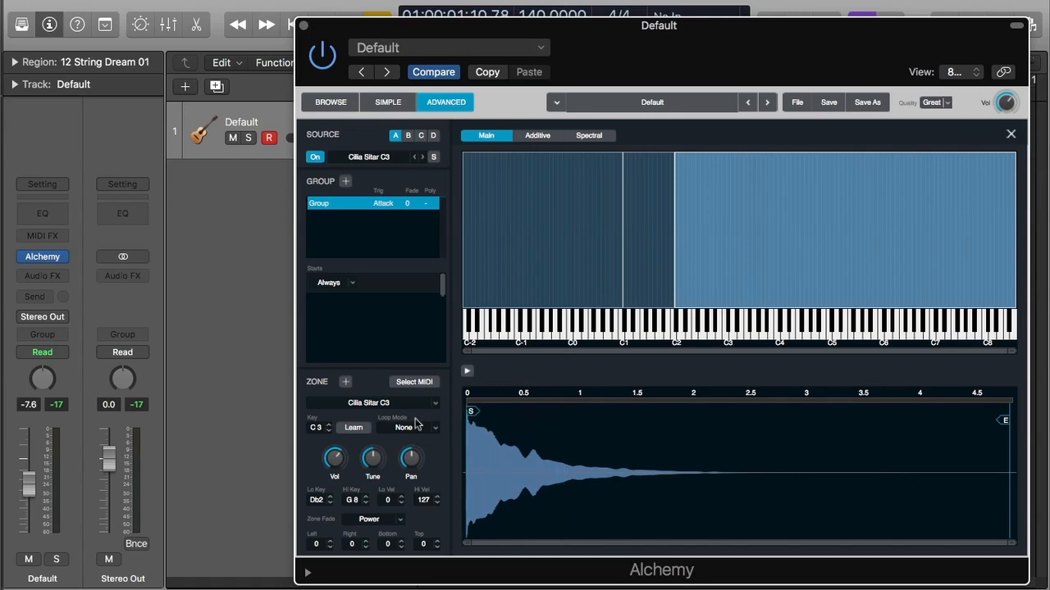
# Set the Cilia Sitar C3 zone to Continuous looping with a loop from about 1.2 s to 2.7 s
pyautogui.click(420, 427)
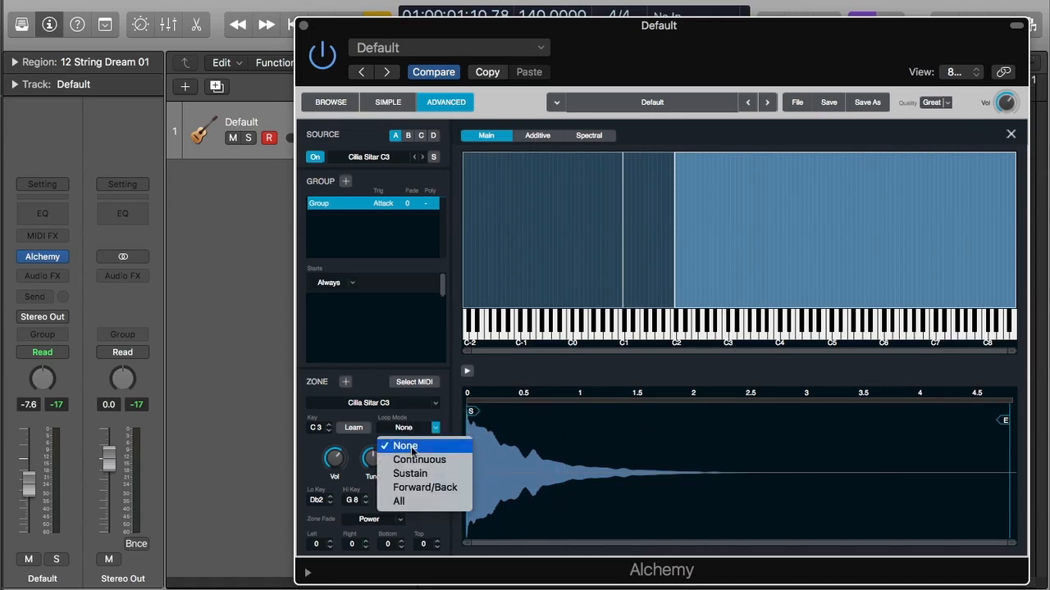
pyautogui.click(414, 460)
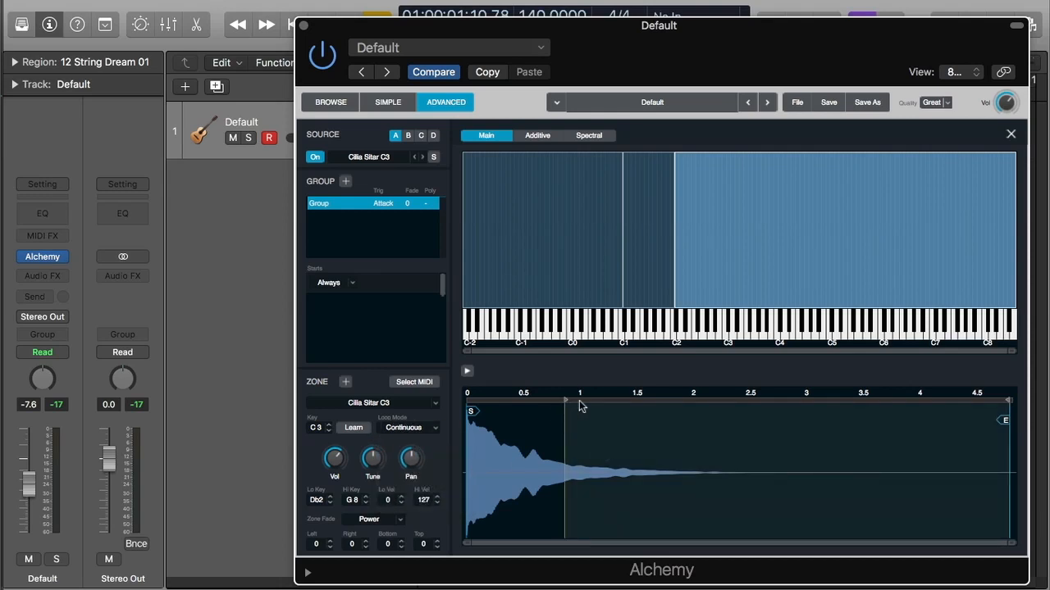
pyautogui.moveTo(565, 401); pyautogui.dragTo(606, 403)
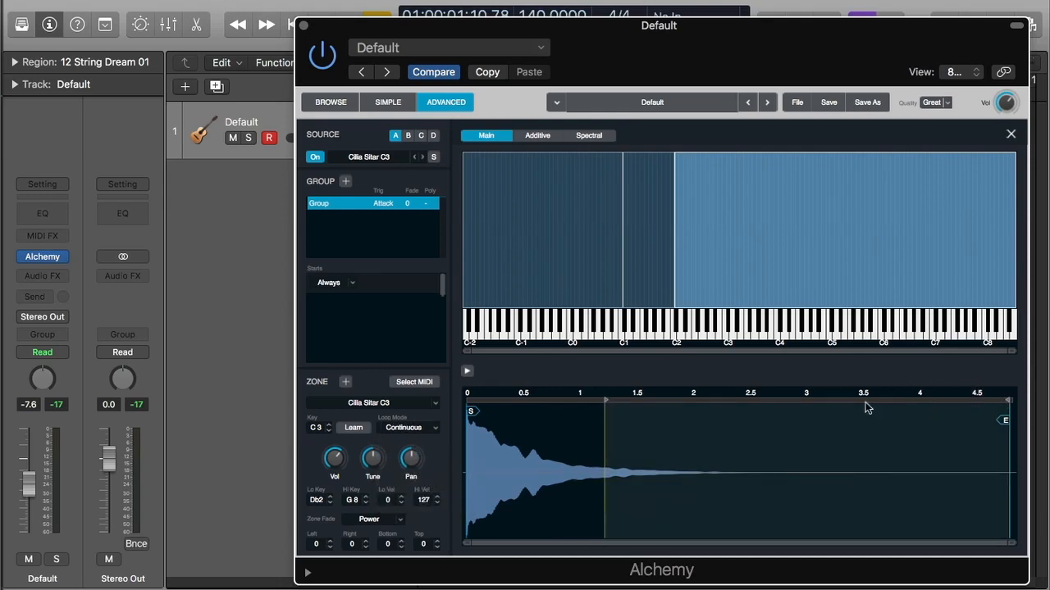
pyautogui.moveTo(1009, 404)
pyautogui.mouseDown()
pyautogui.moveTo(844, 414)
pyautogui.moveTo(771, 406)
pyautogui.mouseUp()
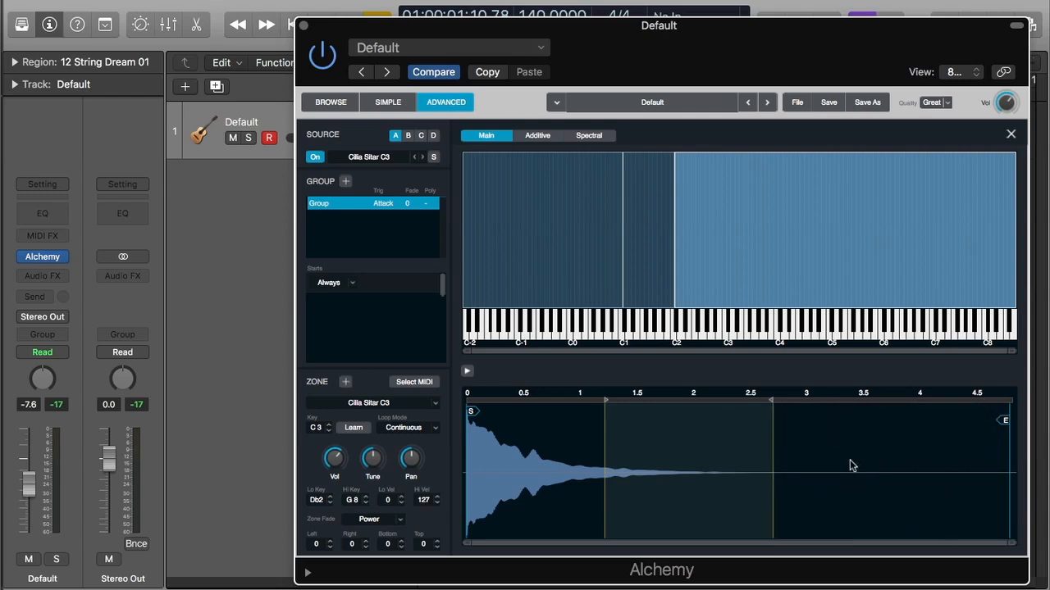
pyautogui.click(1009, 134)
# Check the source A commands and the patch file commands, and show source A's additive settings
pyautogui.click(447, 137)
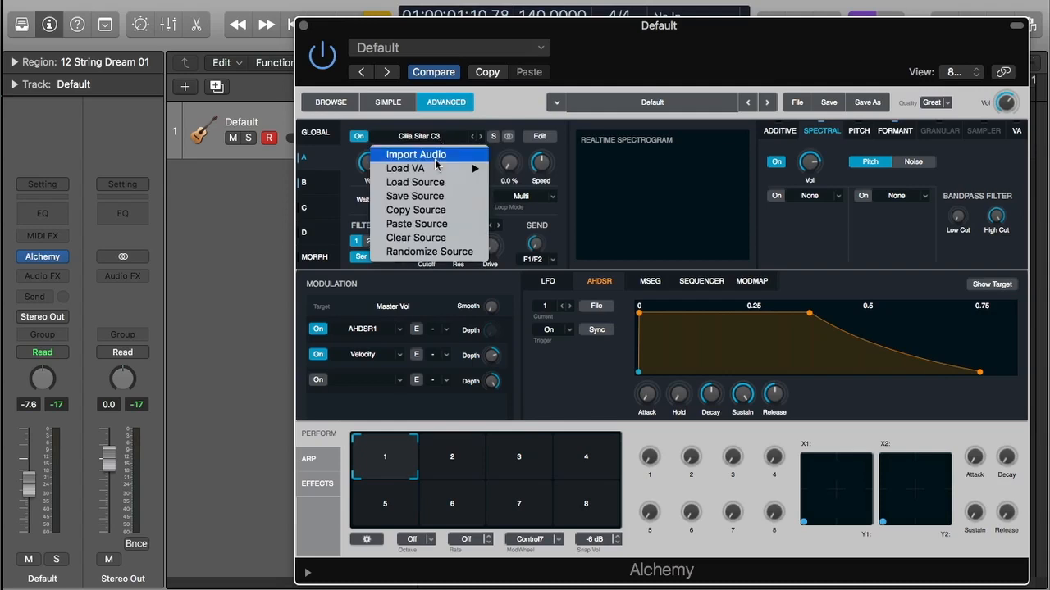
pyautogui.click(797, 101)
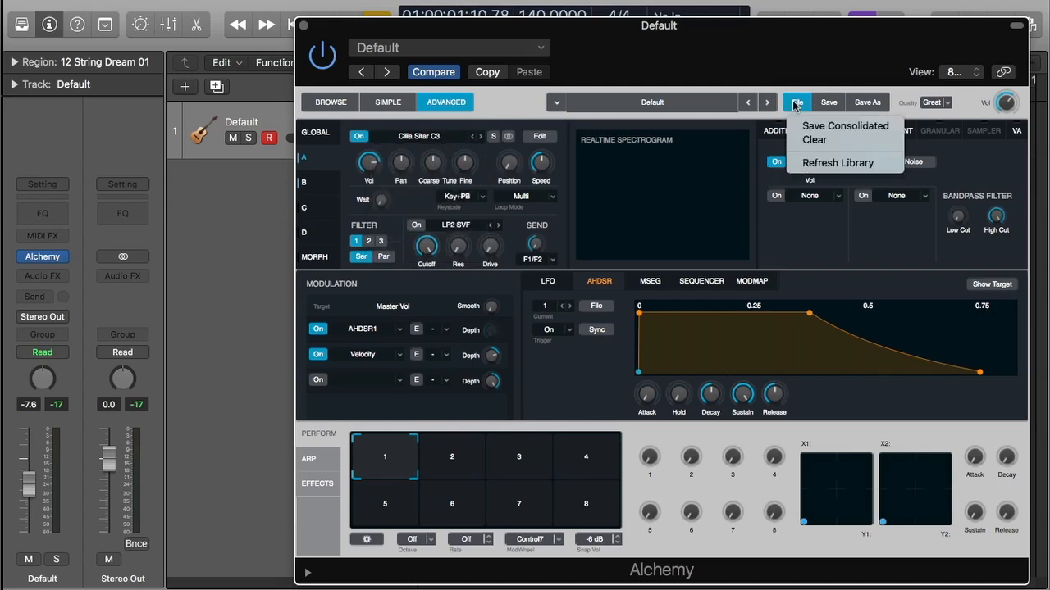
pyautogui.click(766, 133)
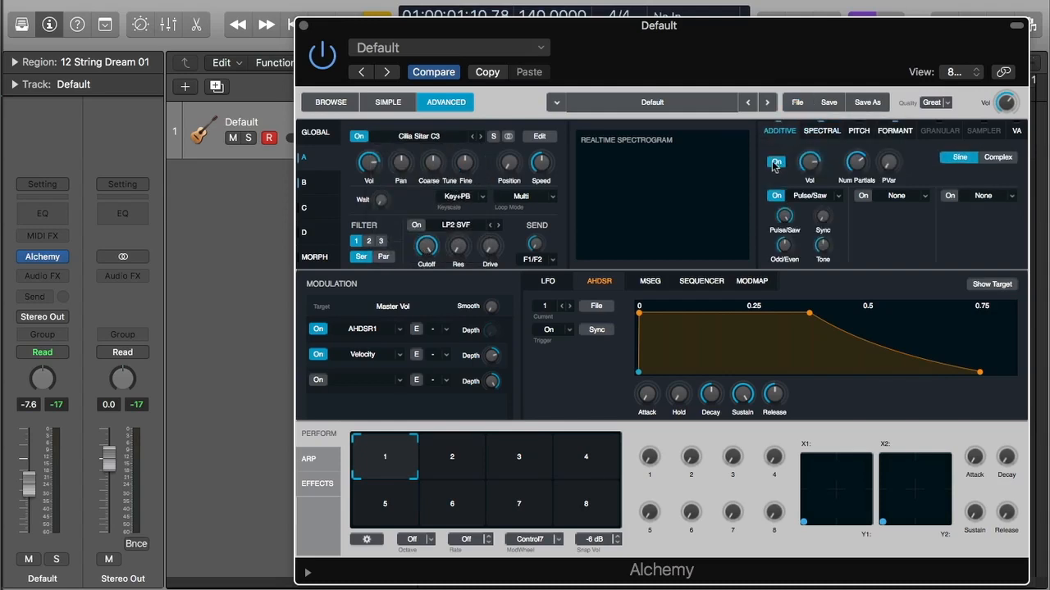
# Compare source A's and source B's main views in the source editor and close it
pyautogui.click(540, 136)
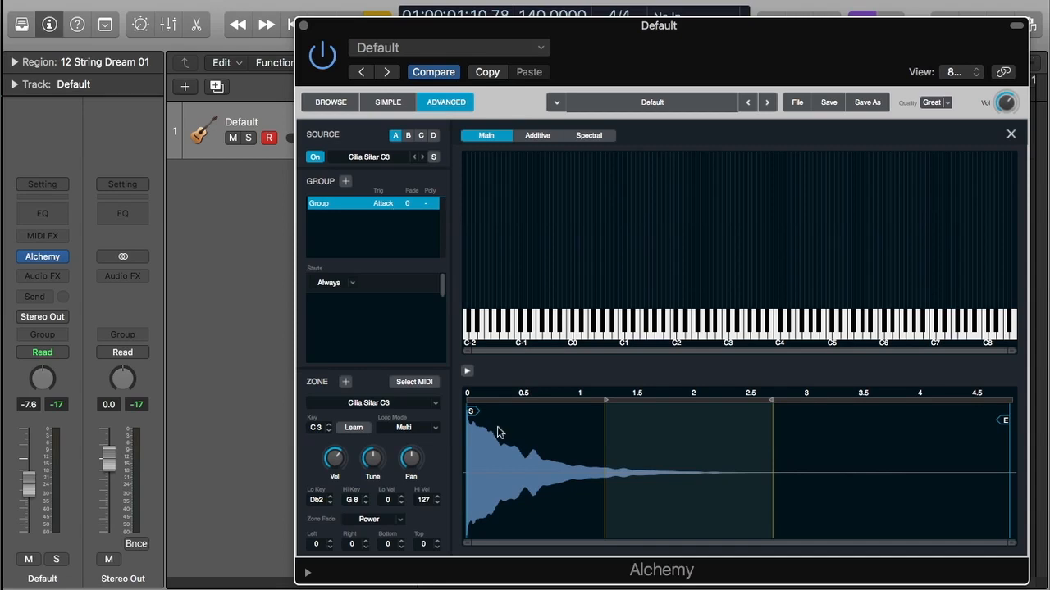
pyautogui.click(407, 135)
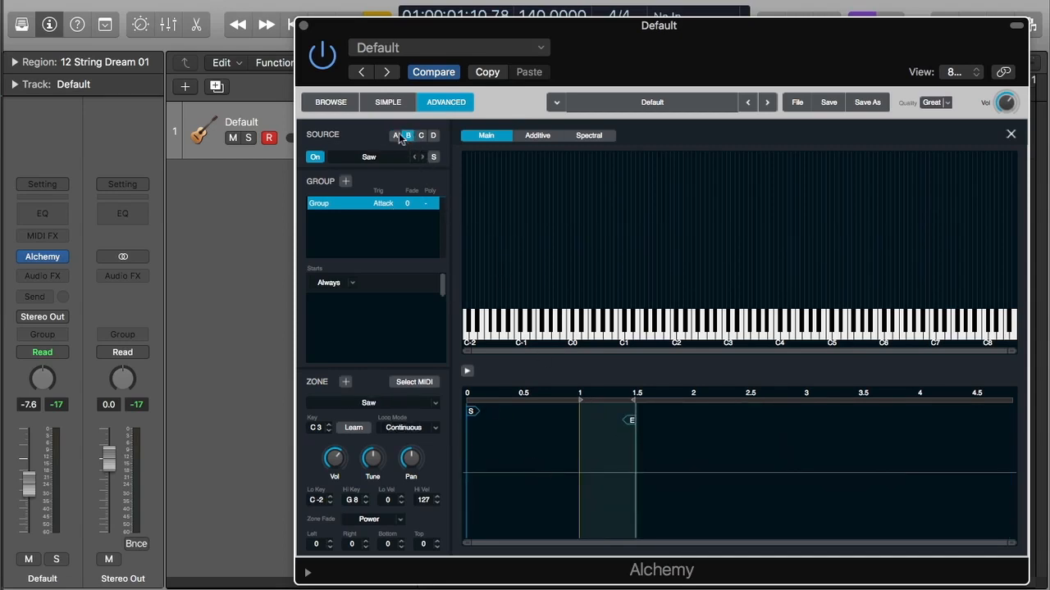
pyautogui.click(396, 136)
pyautogui.click(1009, 133)
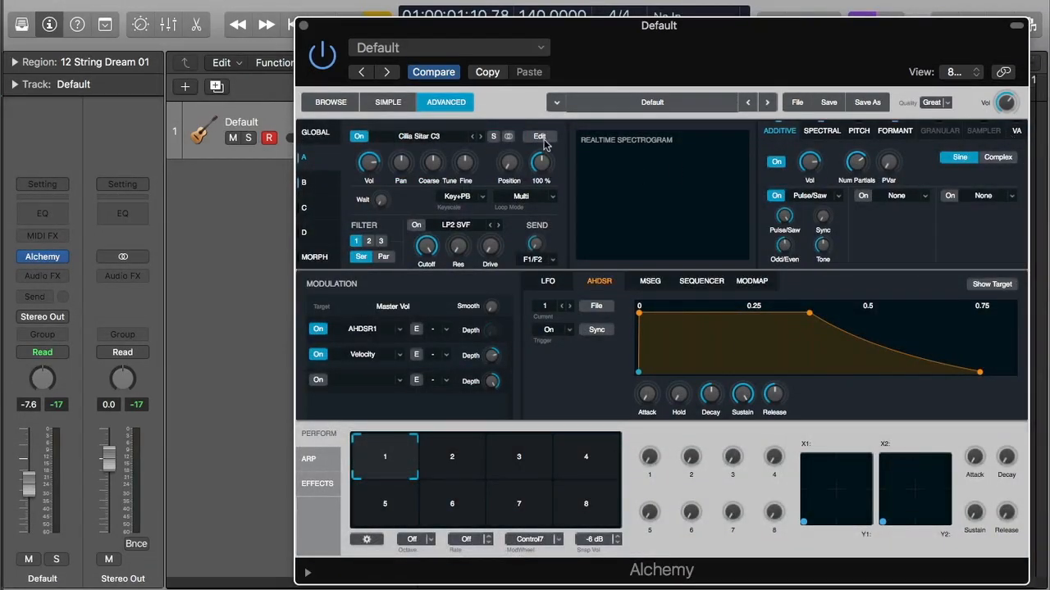
# Load the Widely Serene preset and inspect its source A sample, FM Drone F2, in the source editor
pyautogui.click(681, 103)
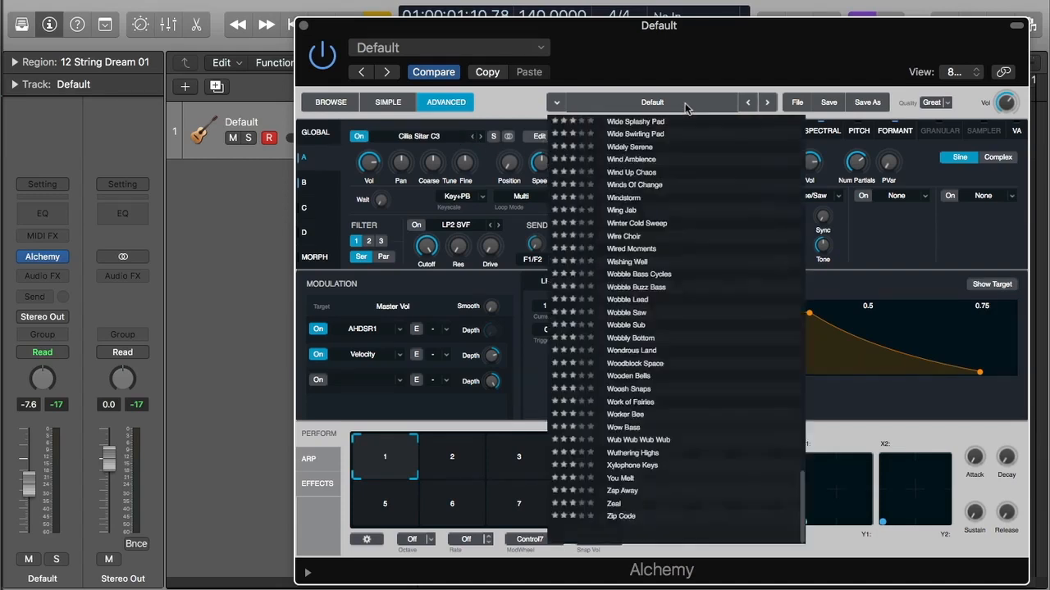
pyautogui.click(676, 146)
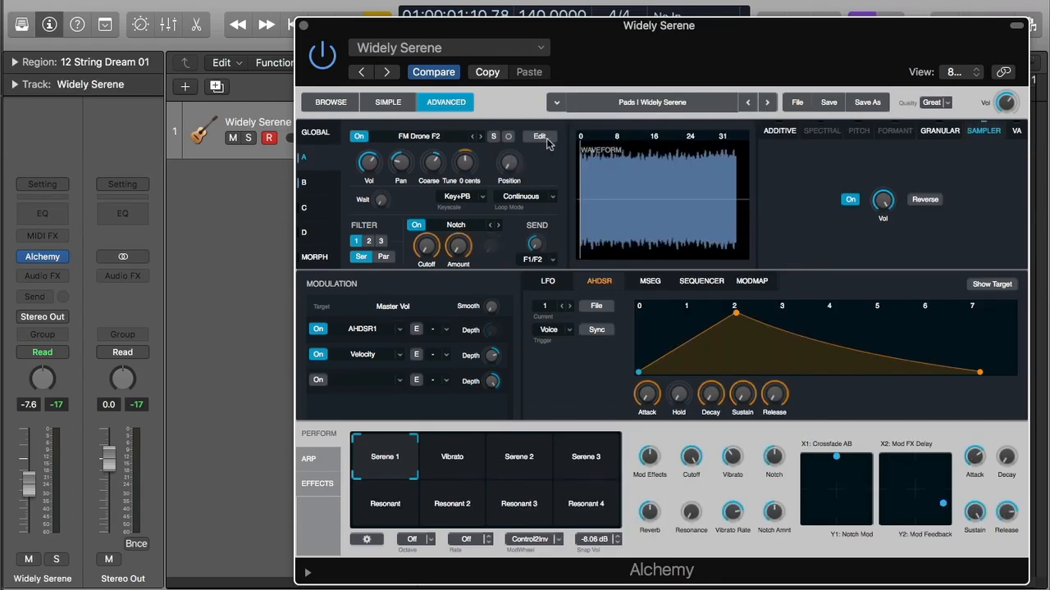
pyautogui.click(539, 137)
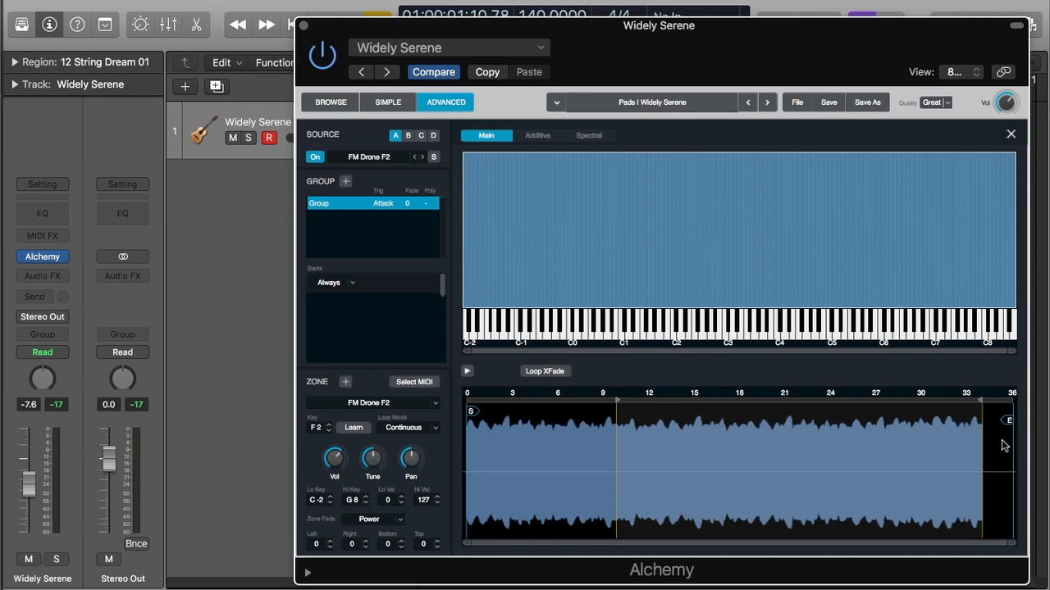
pyautogui.click(1010, 133)
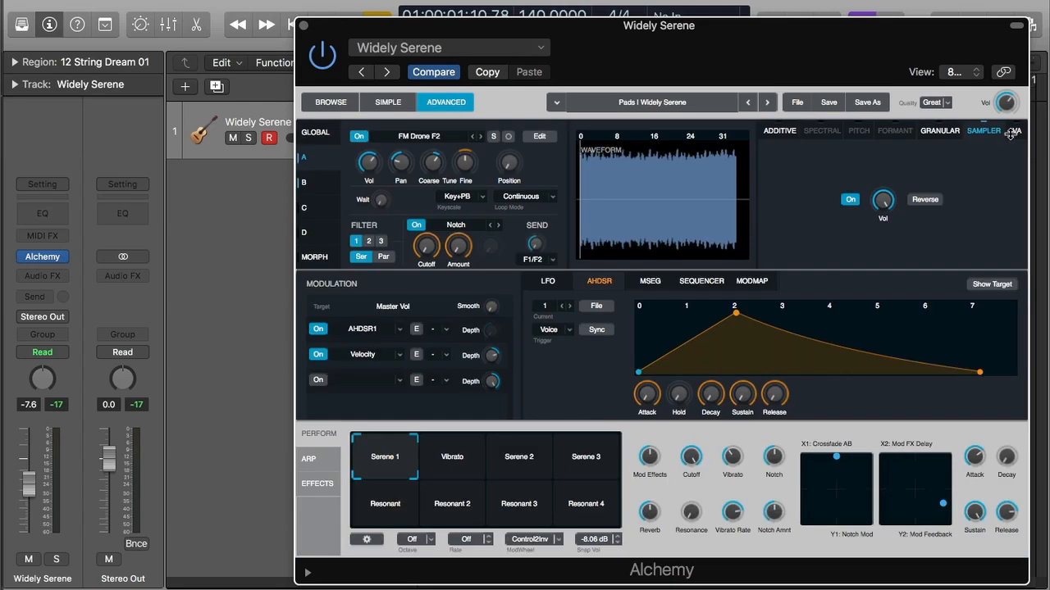
# Clear the Widely Serene patch and load the Wobble Lead preset
pyautogui.click(802, 102)
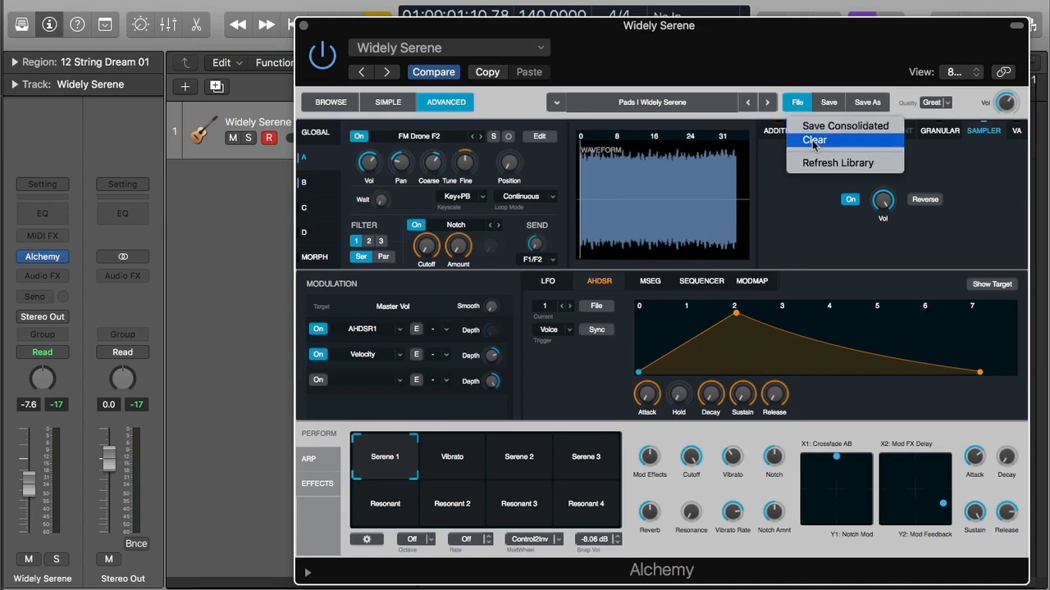
pyautogui.click(814, 140)
pyautogui.click(663, 102)
pyautogui.scroll(-1, 681, 295)
pyautogui.click(633, 447)
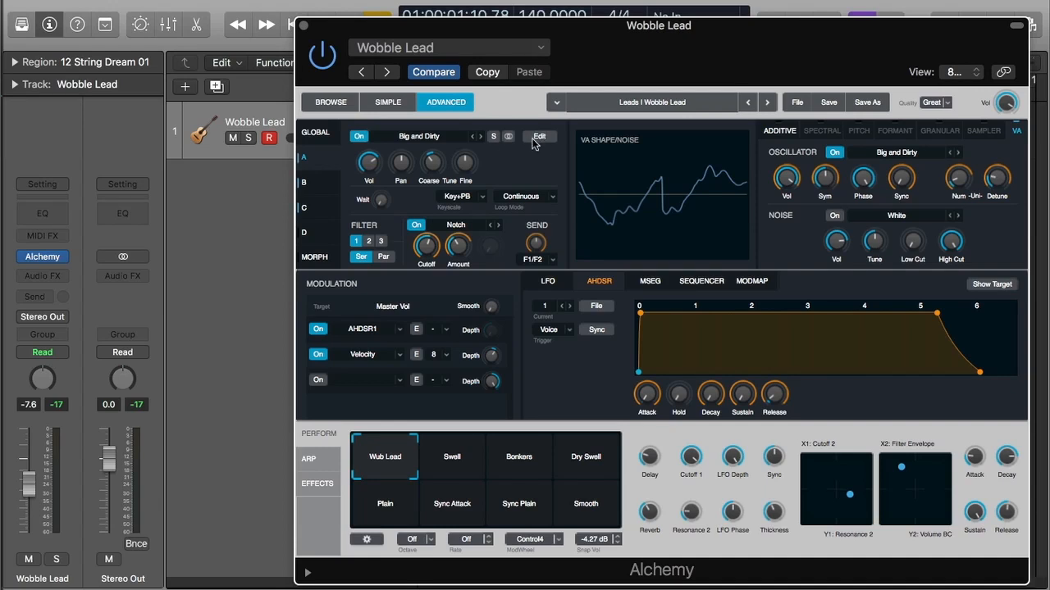
# Inspect the Big and Dirty and Soft Edge sources in the source editor, including Soft Edge's additive view
pyautogui.click(535, 140)
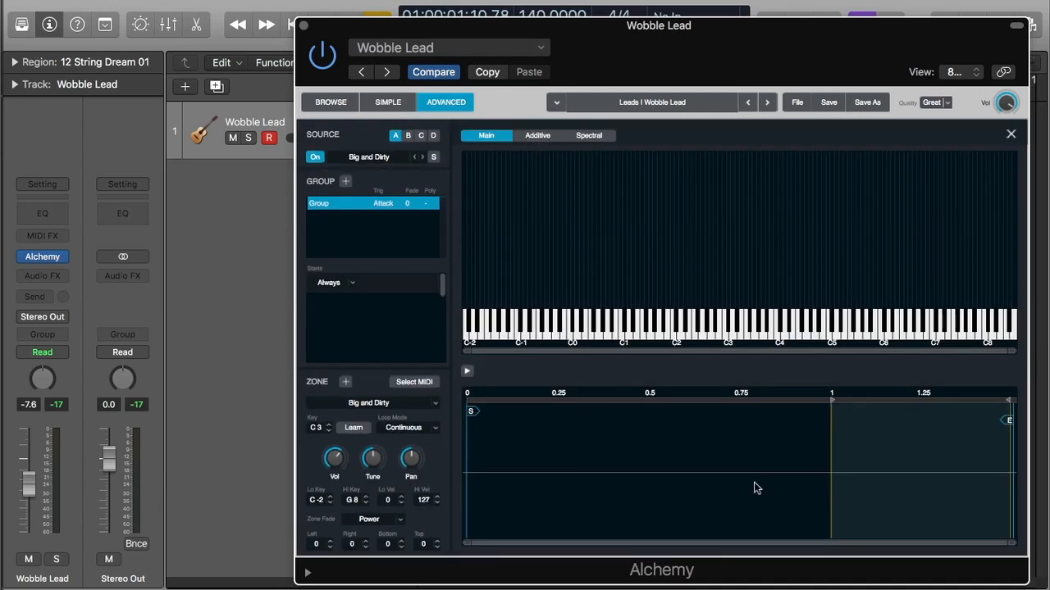
pyautogui.click(1011, 134)
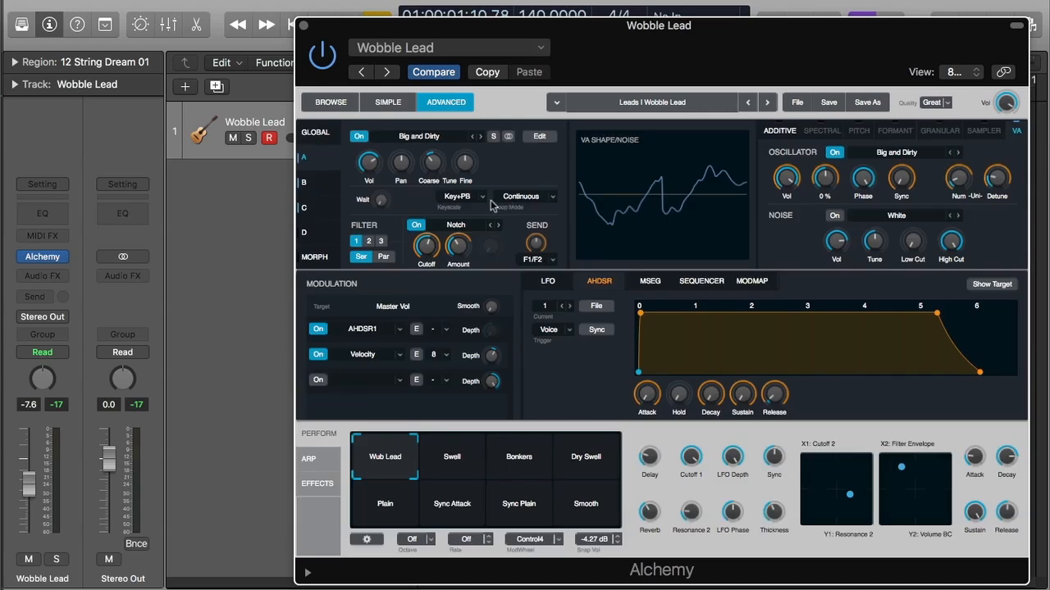
pyautogui.click(320, 186)
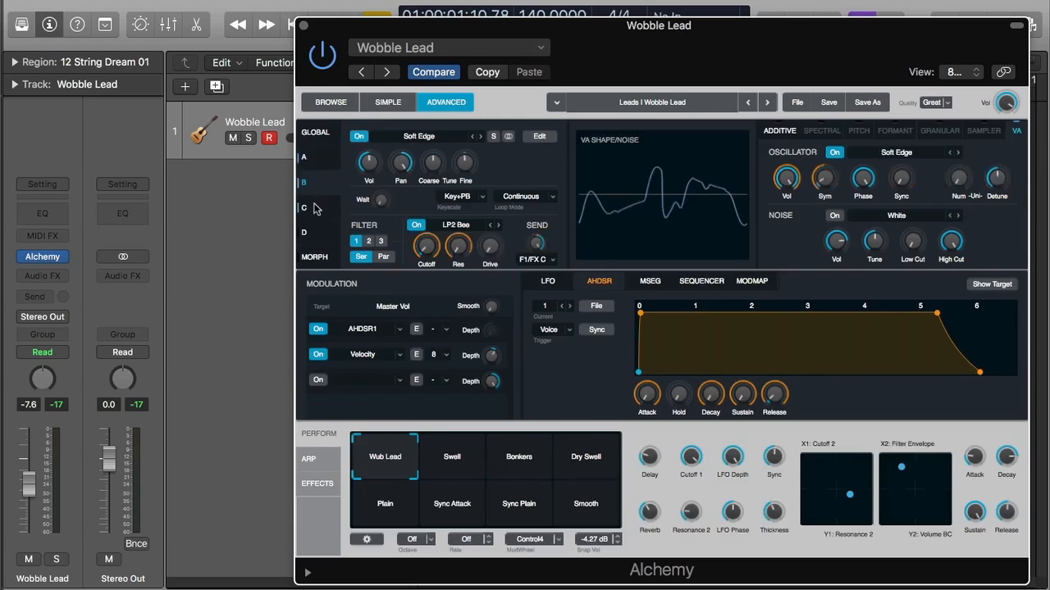
pyautogui.click(545, 137)
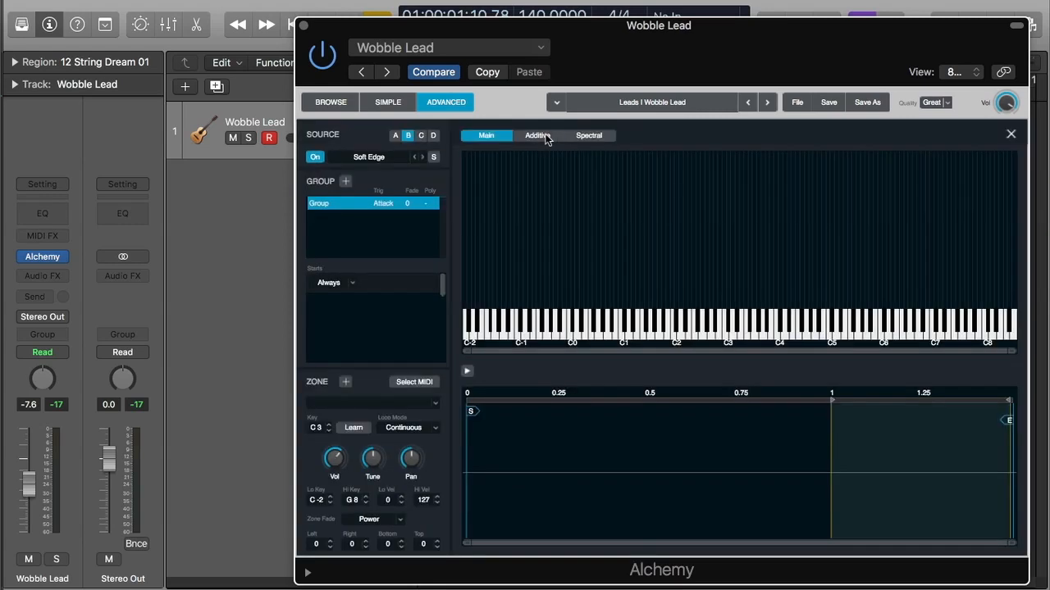
pyautogui.click(545, 138)
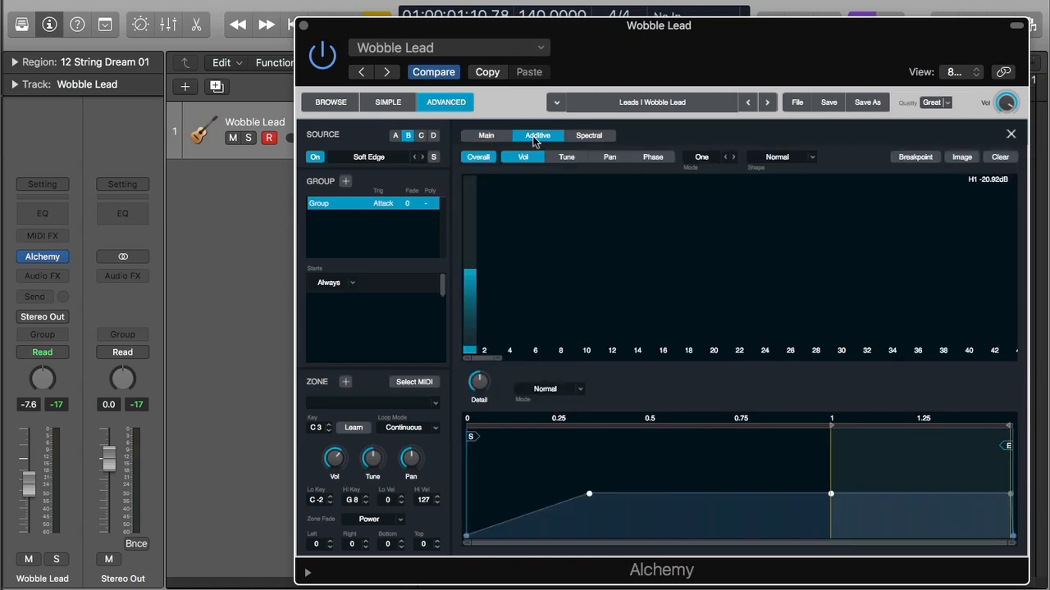
pyautogui.click(496, 141)
pyautogui.click(1011, 134)
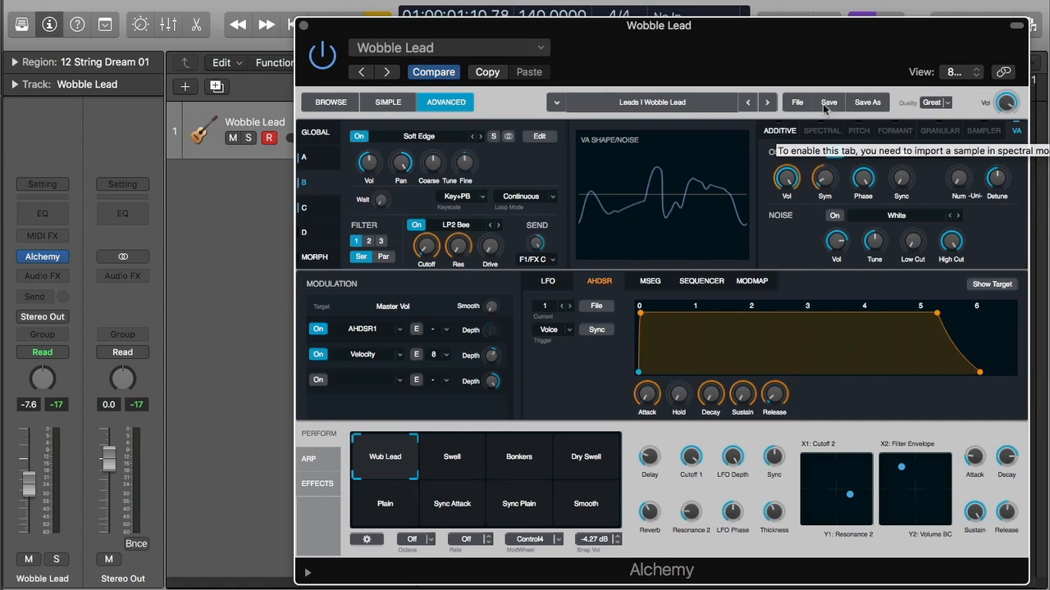
# Clear the Wobble Lead patch and show source A's settings
pyautogui.click(792, 103)
pyautogui.click(814, 140)
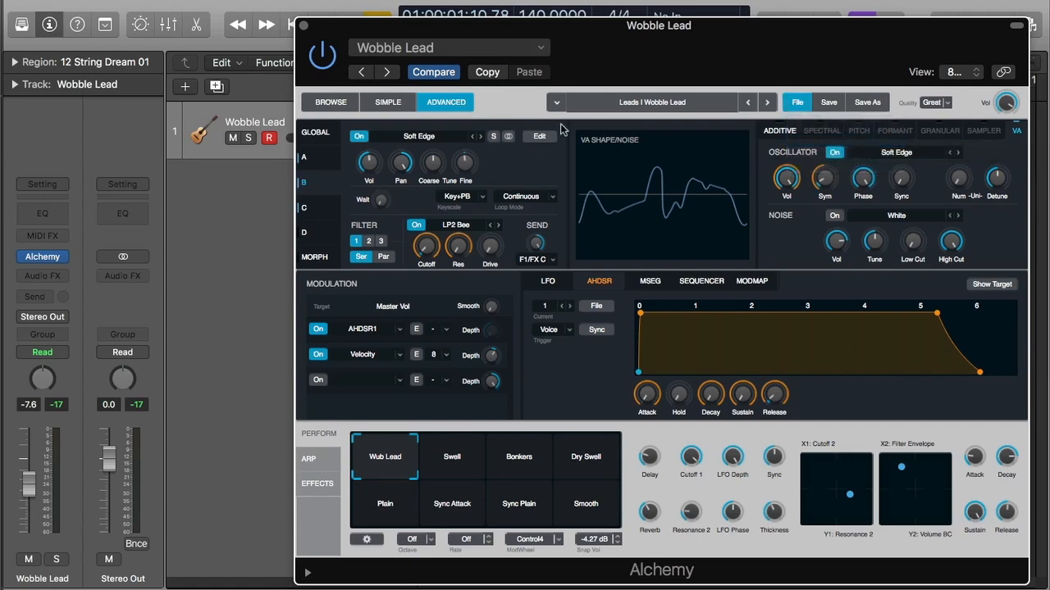
pyautogui.click(305, 158)
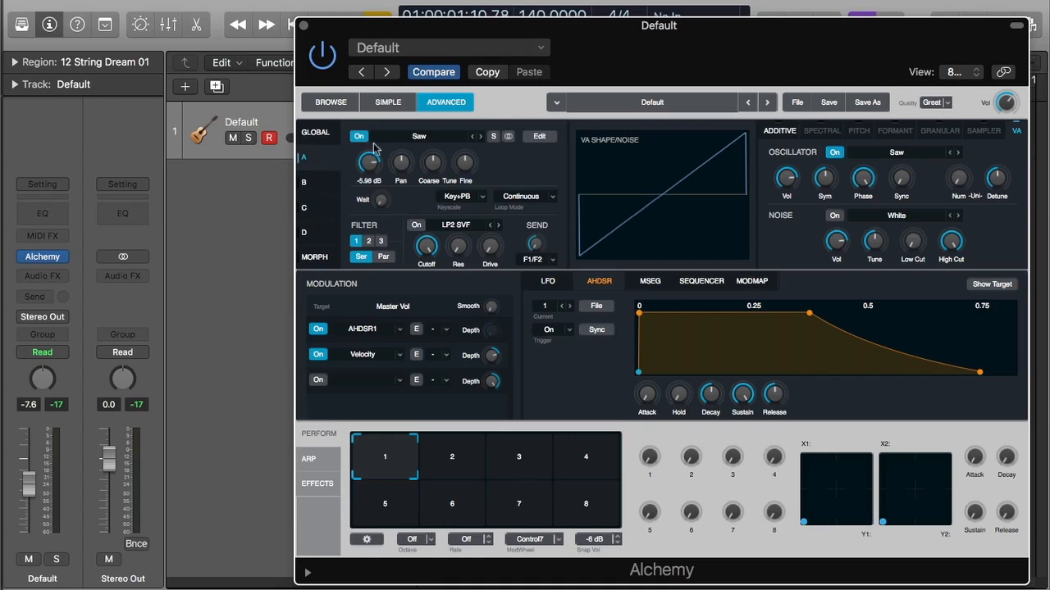
# Import Cilia Sitar C1.wav and Cilia Sitar C3.wav into source A using Spectral analysis with Formant and Pitch mapping
pyautogui.click(318, 135)
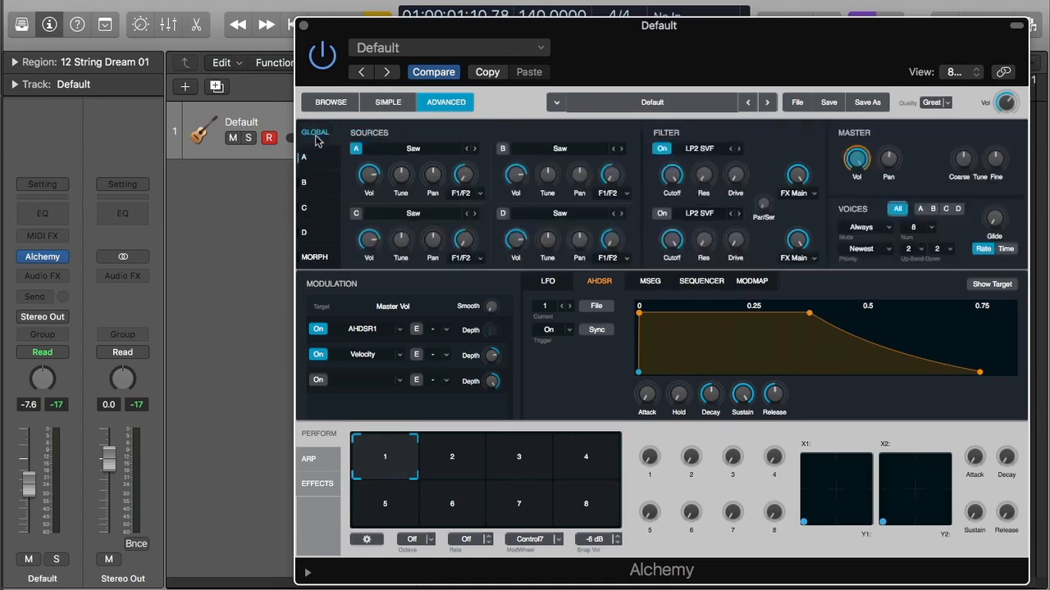
pyautogui.click(410, 151)
pyautogui.click(418, 167)
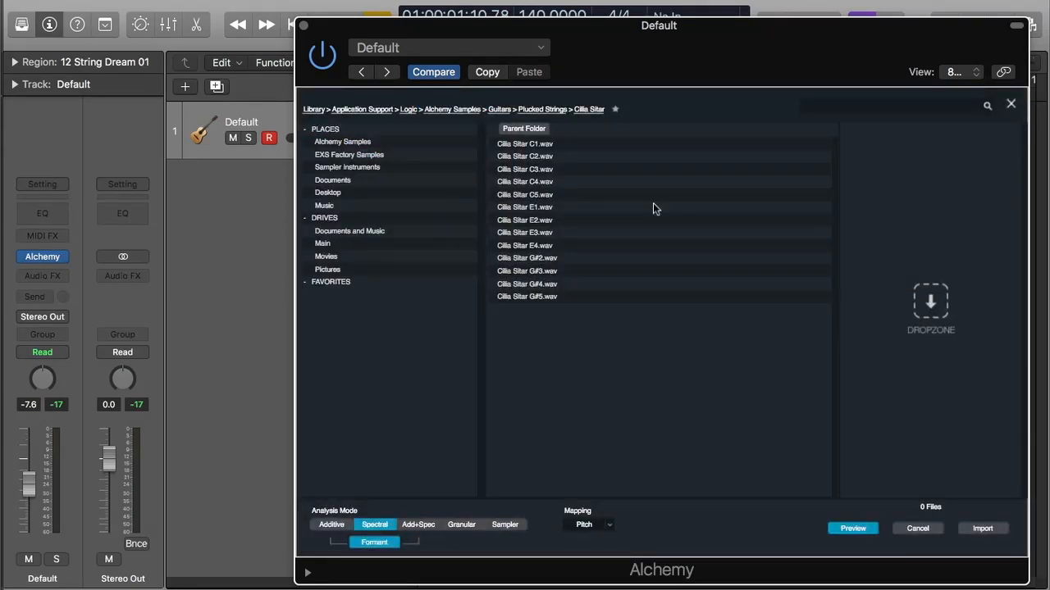
pyautogui.click(586, 147)
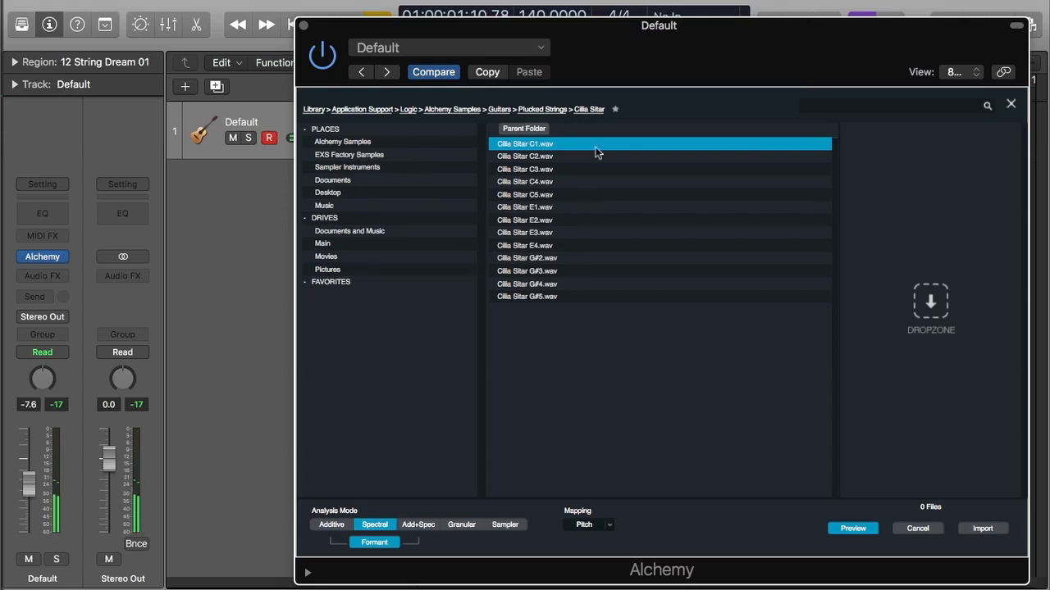
pyautogui.moveTo(590, 142); pyautogui.dragTo(881, 128)
pyautogui.click(597, 167)
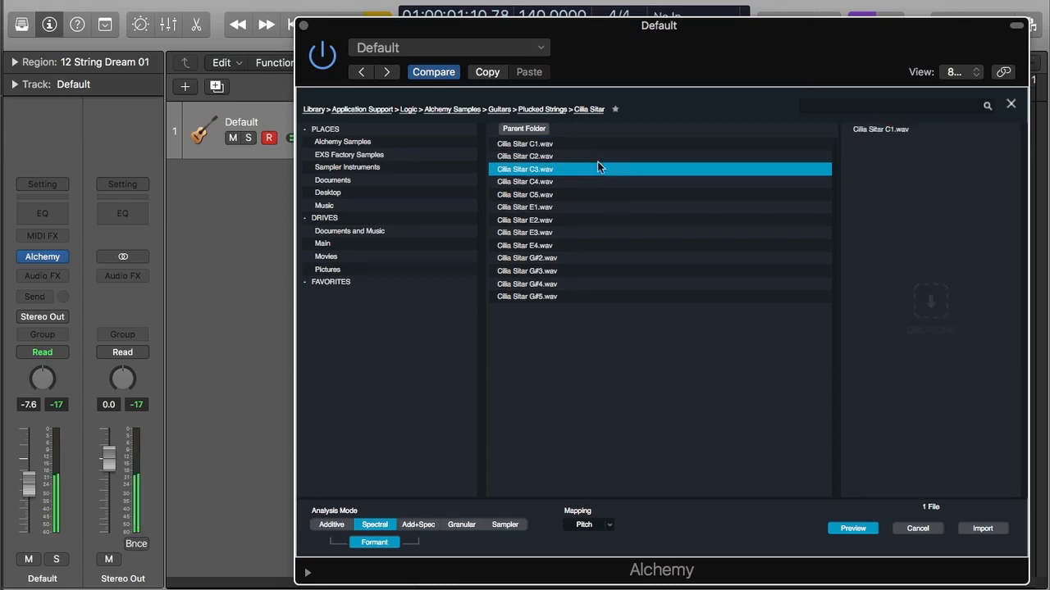
pyautogui.moveTo(574, 169); pyautogui.dragTo(884, 142)
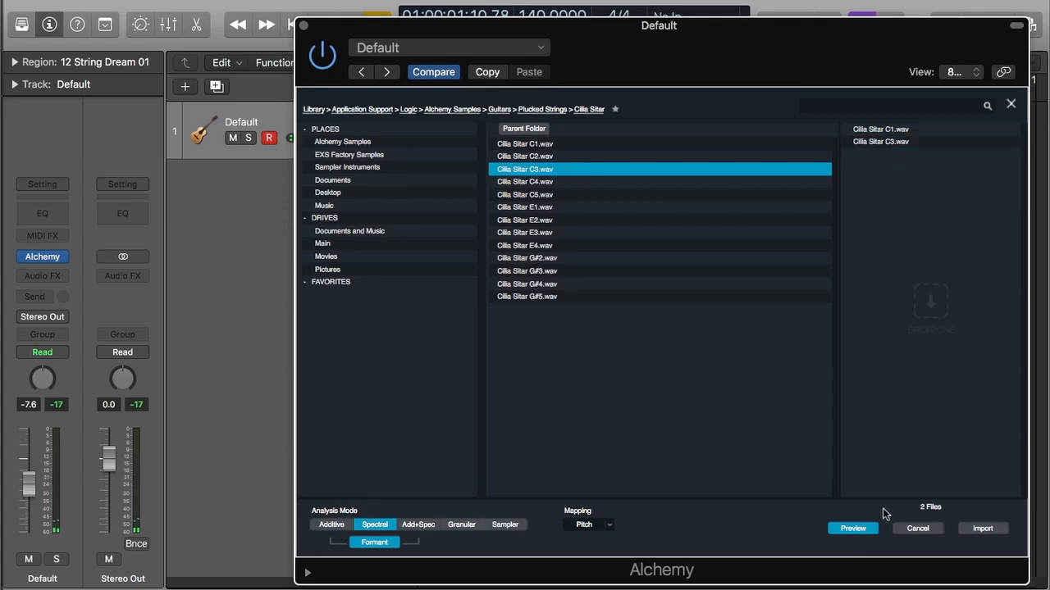
pyautogui.click(989, 527)
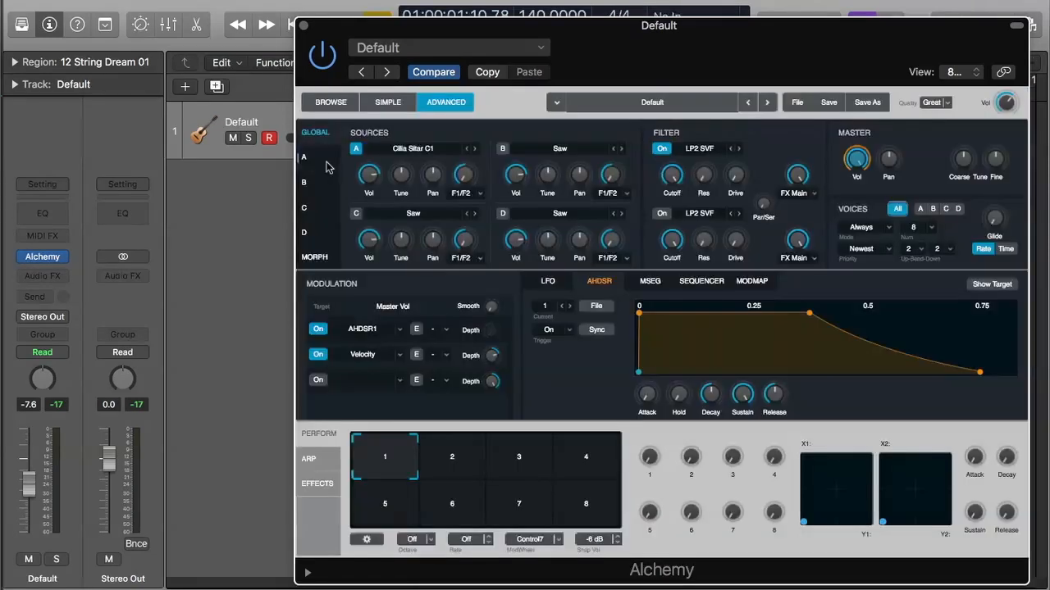
# Examine source A's two zones in the source editor and shorten the Cilia Sitar C3 zone's end marker to about 1.9 seconds
pyautogui.click(322, 164)
pyautogui.click(538, 136)
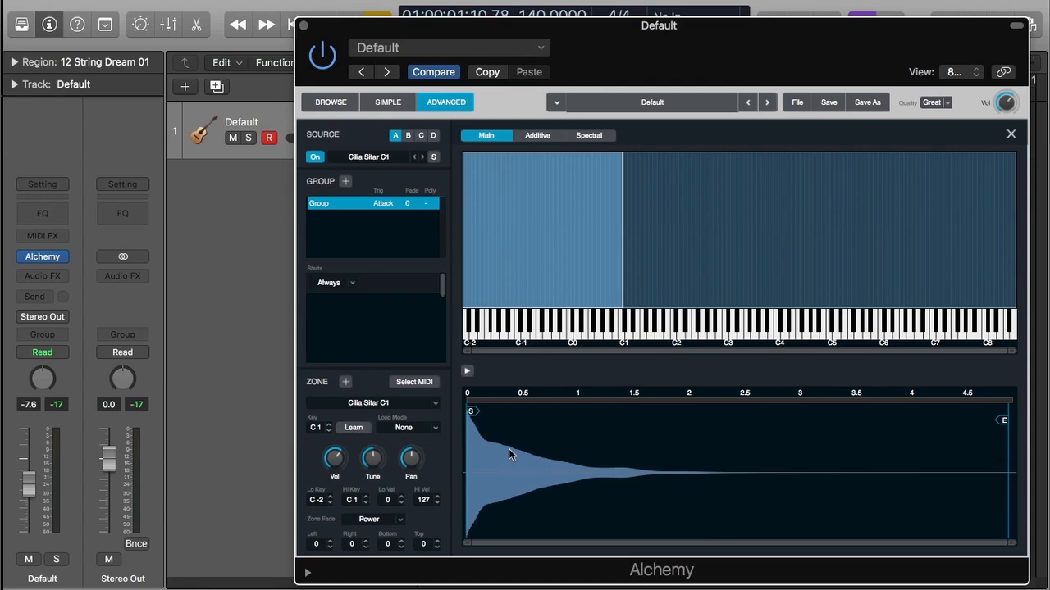
pyautogui.click(793, 222)
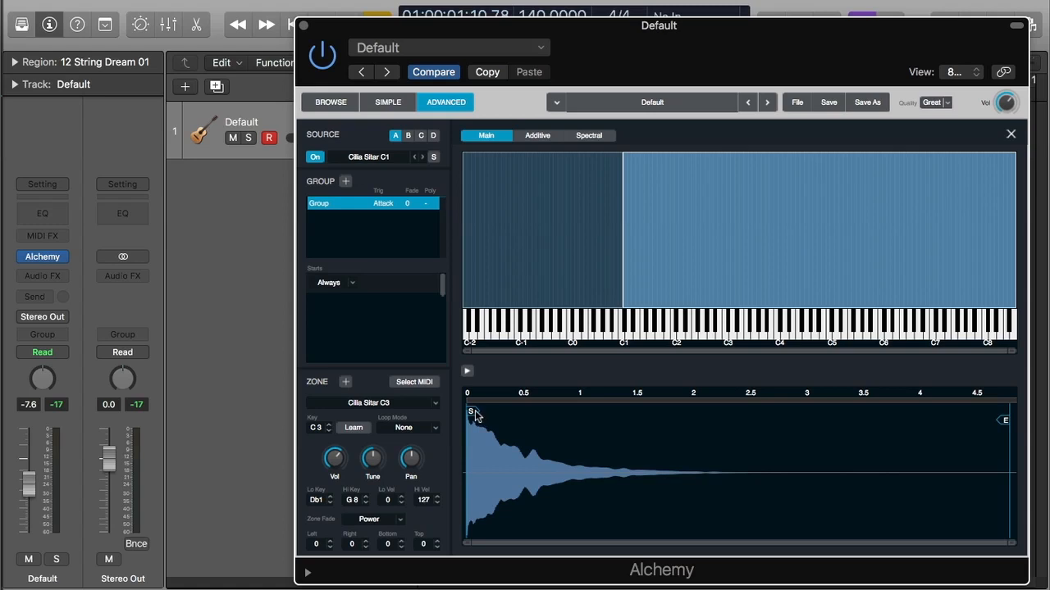
pyautogui.click(518, 272)
pyautogui.click(682, 270)
pyautogui.moveTo(1004, 421)
pyautogui.mouseDown()
pyautogui.moveTo(649, 428)
pyautogui.moveTo(632, 433)
pyautogui.moveTo(693, 446)
pyautogui.moveTo(530, 454)
pyautogui.moveTo(683, 449)
pyautogui.mouseUp()
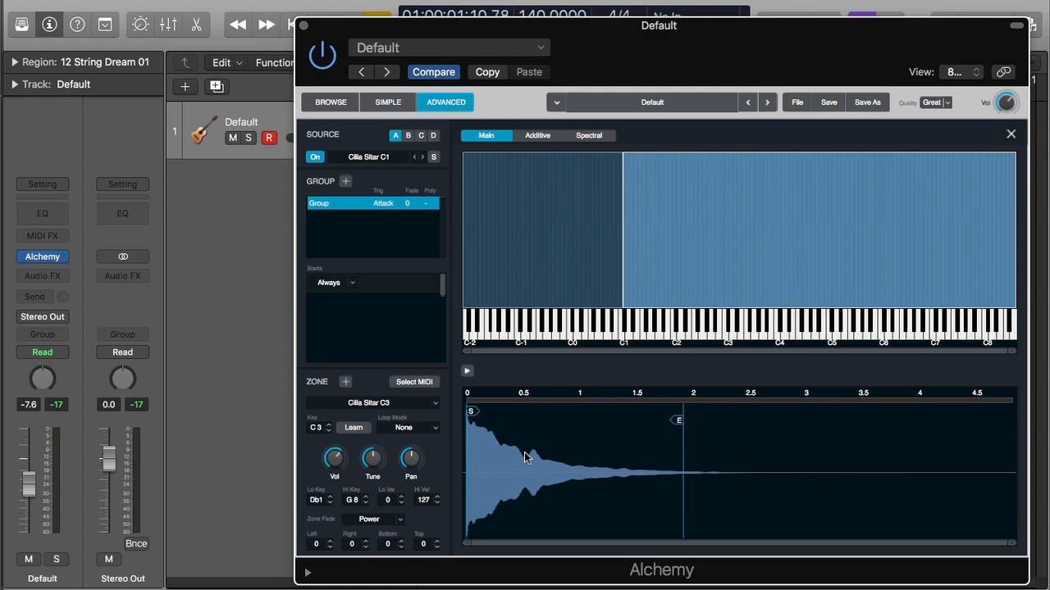
pyautogui.click(1008, 134)
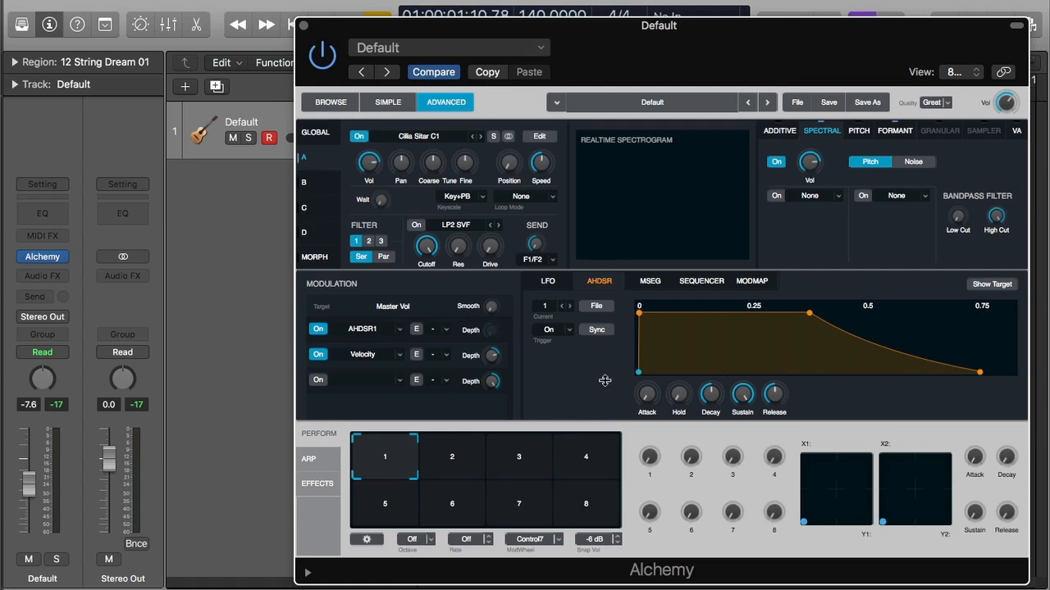
# Move the plug-in window aside to view the arrangement, restore it, and recheck source A's zones in the source editor
pyautogui.moveTo(542, 49); pyautogui.dragTo(497, 287)
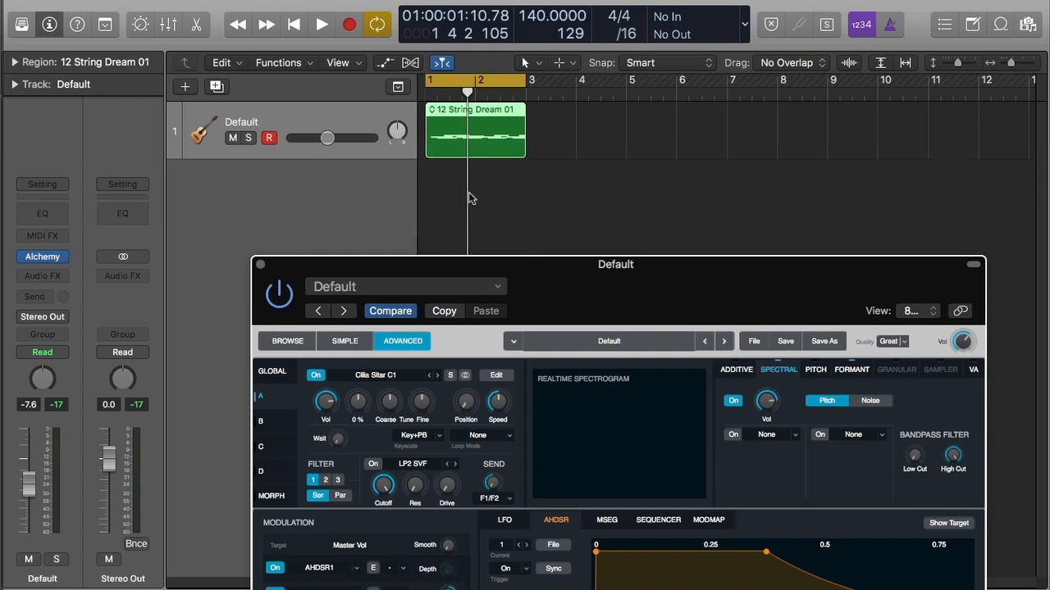
pyautogui.moveTo(589, 273); pyautogui.dragTo(641, 26)
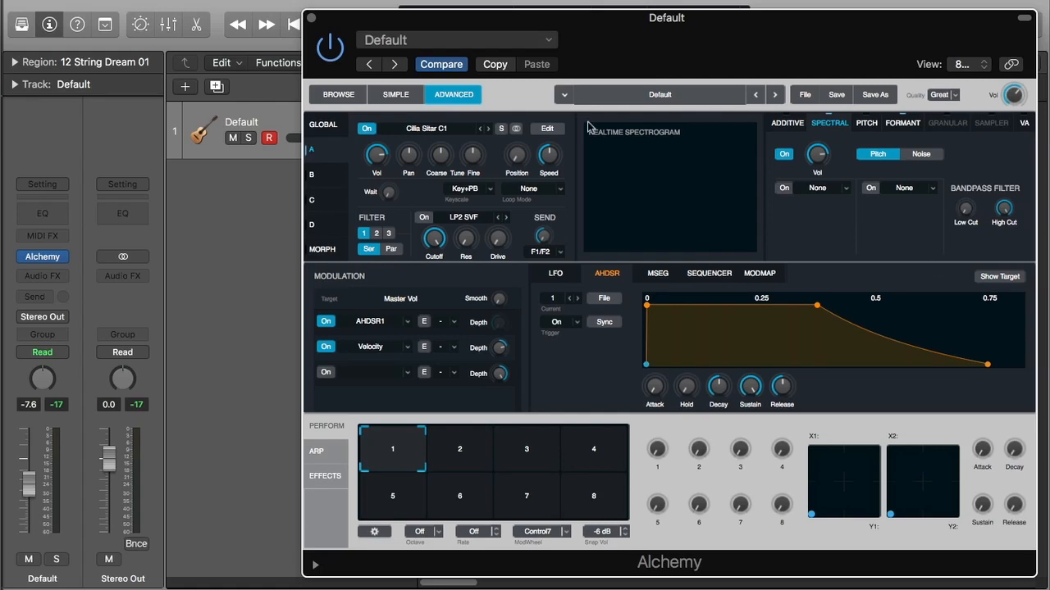
pyautogui.click(549, 129)
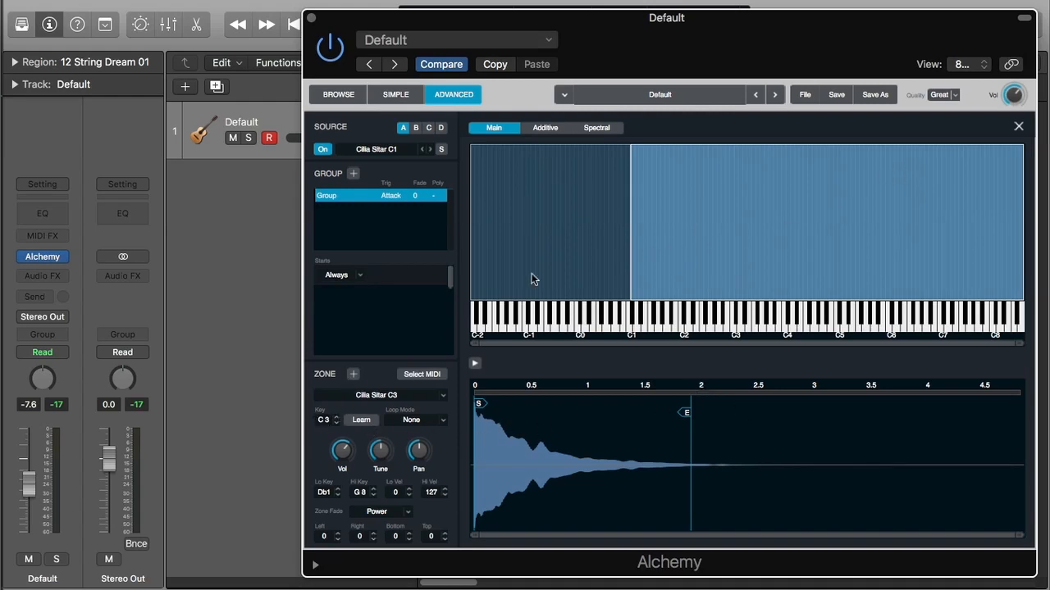
pyautogui.click(1019, 128)
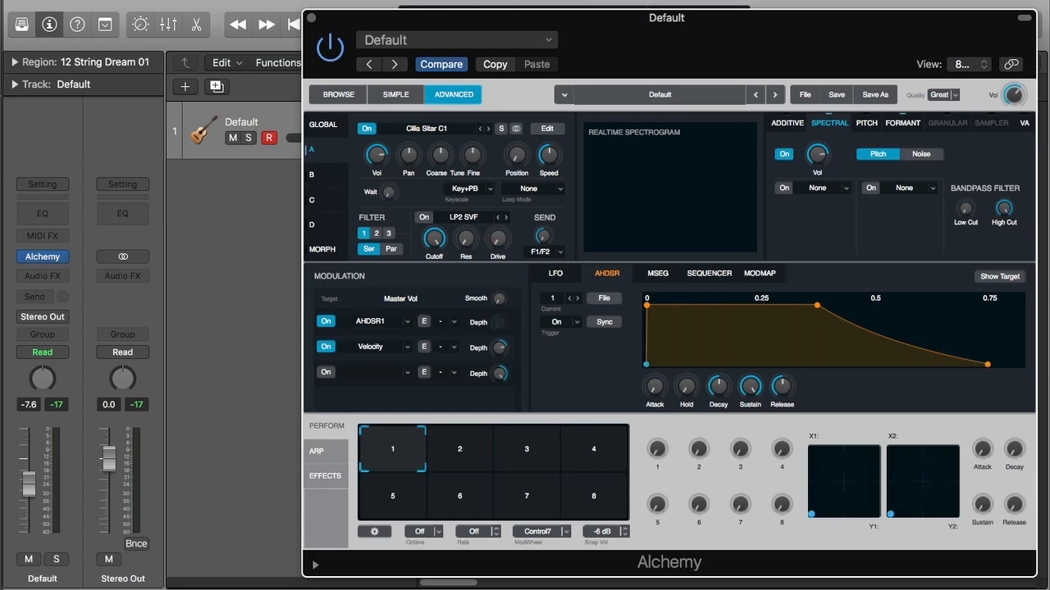
# Load the Morph Example preset and start playback to audition it
pyautogui.click(718, 99)
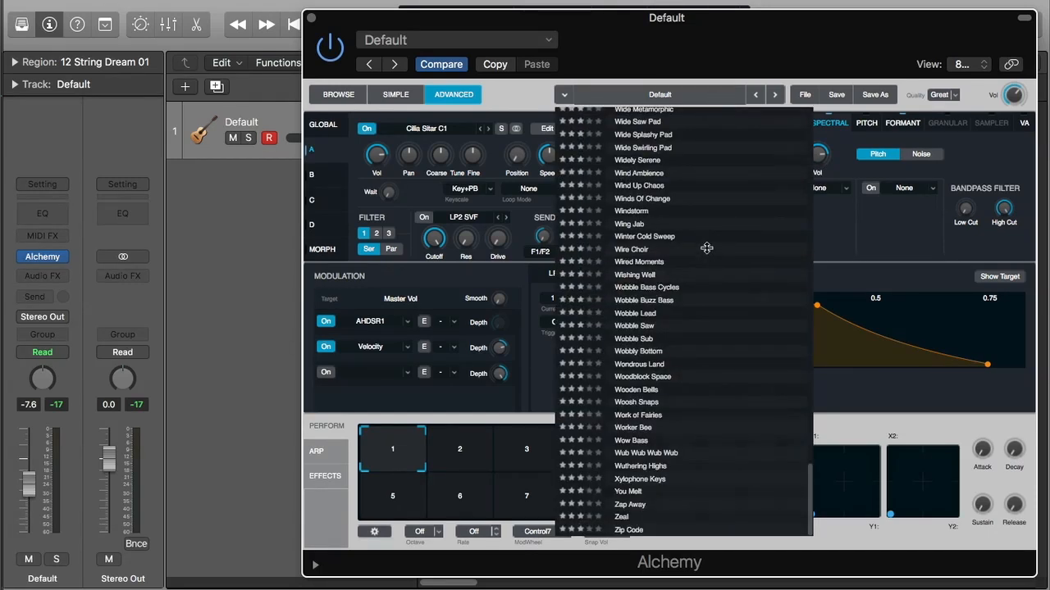
pyautogui.scroll(15, 706, 248)
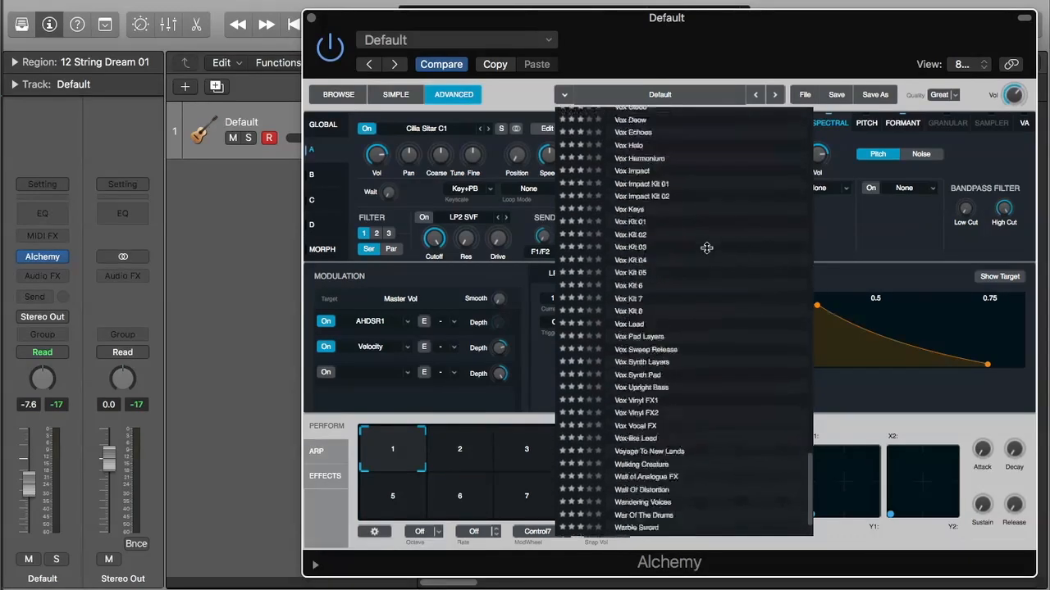
pyautogui.scroll(15, 706, 248)
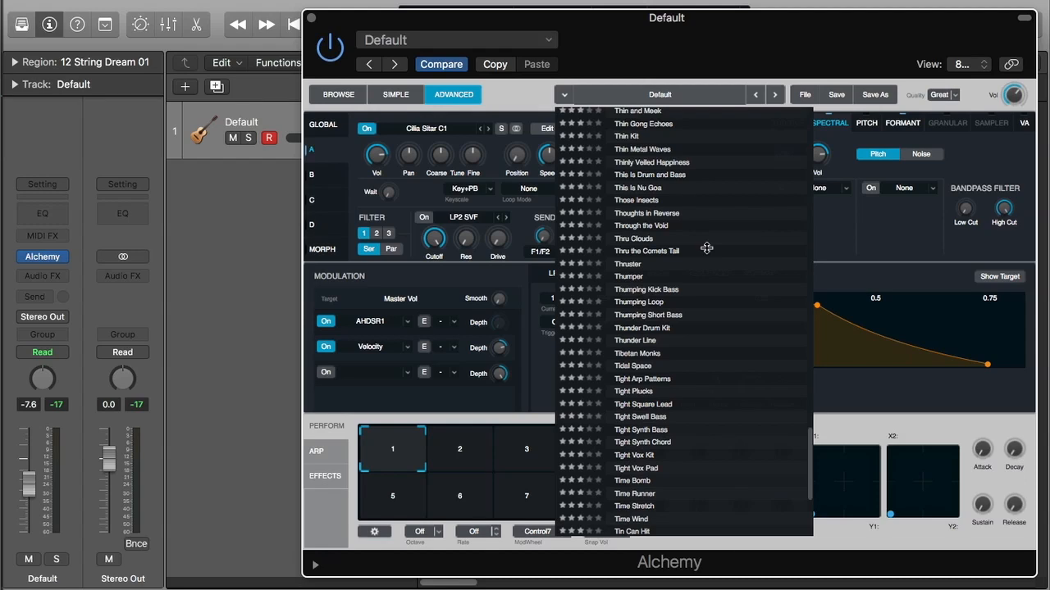
pyautogui.scroll(20, 706, 247)
pyautogui.scroll(20, 706, 248)
pyautogui.scroll(20, 706, 247)
pyautogui.moveTo(809, 416); pyautogui.dragTo(800, 356)
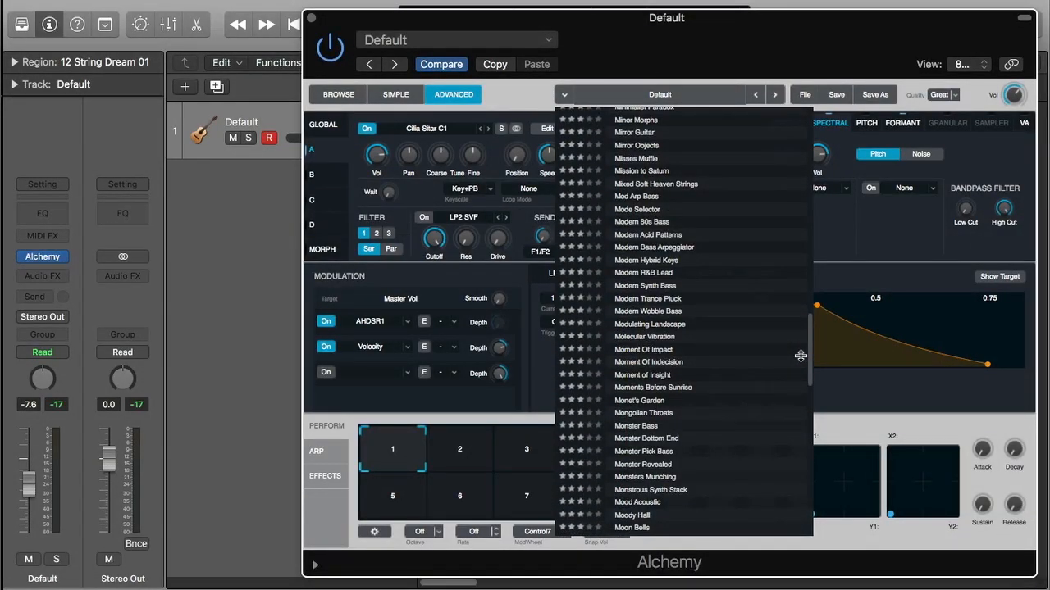
pyautogui.scroll(-10, 699, 402)
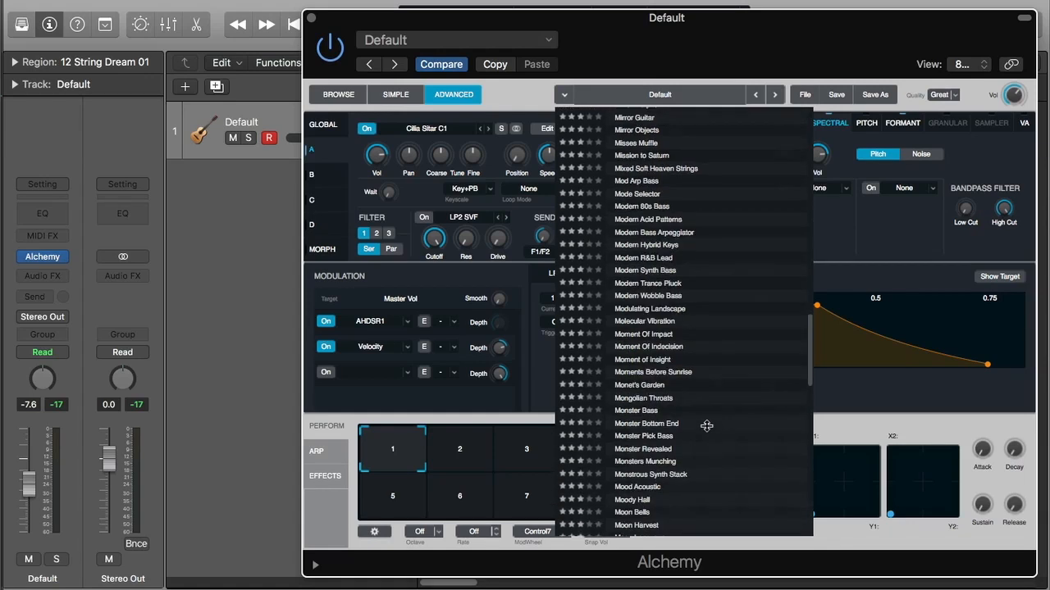
pyautogui.scroll(-6, 706, 430)
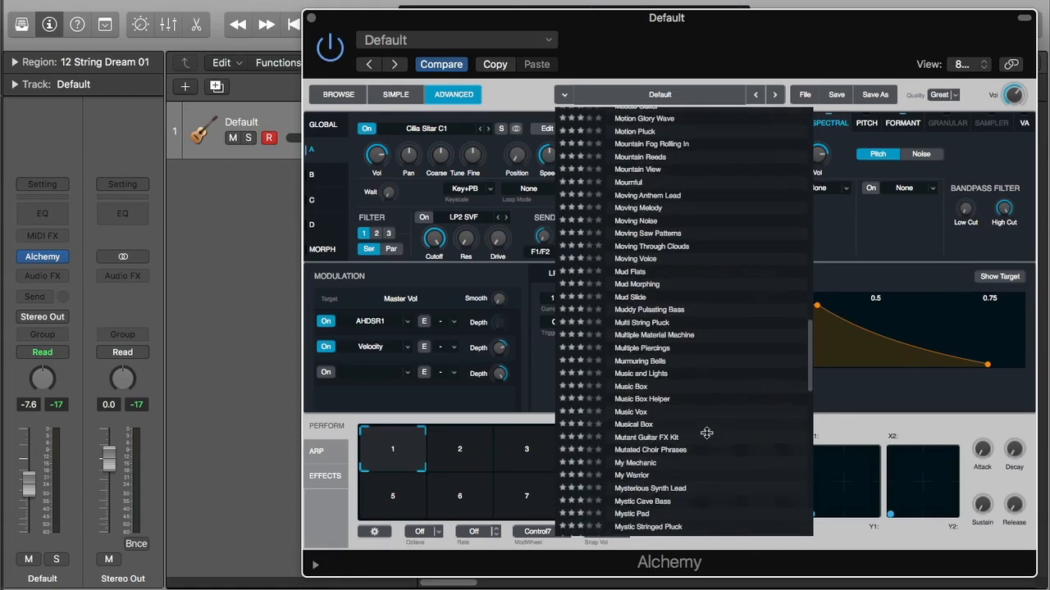
pyautogui.scroll(1, 706, 432)
pyautogui.scroll(1, 706, 432)
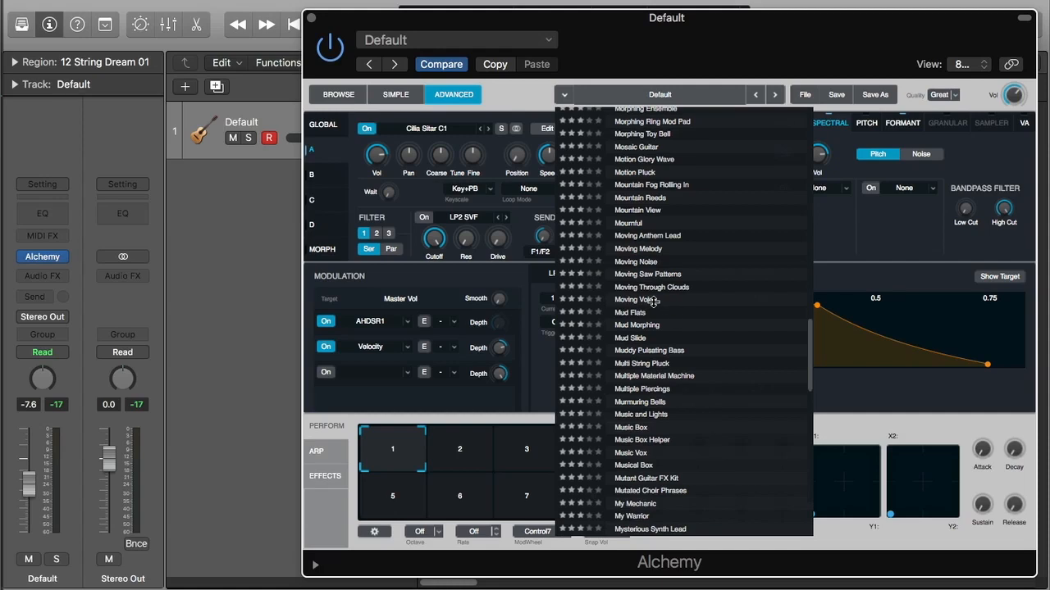
pyautogui.scroll(1, 653, 302)
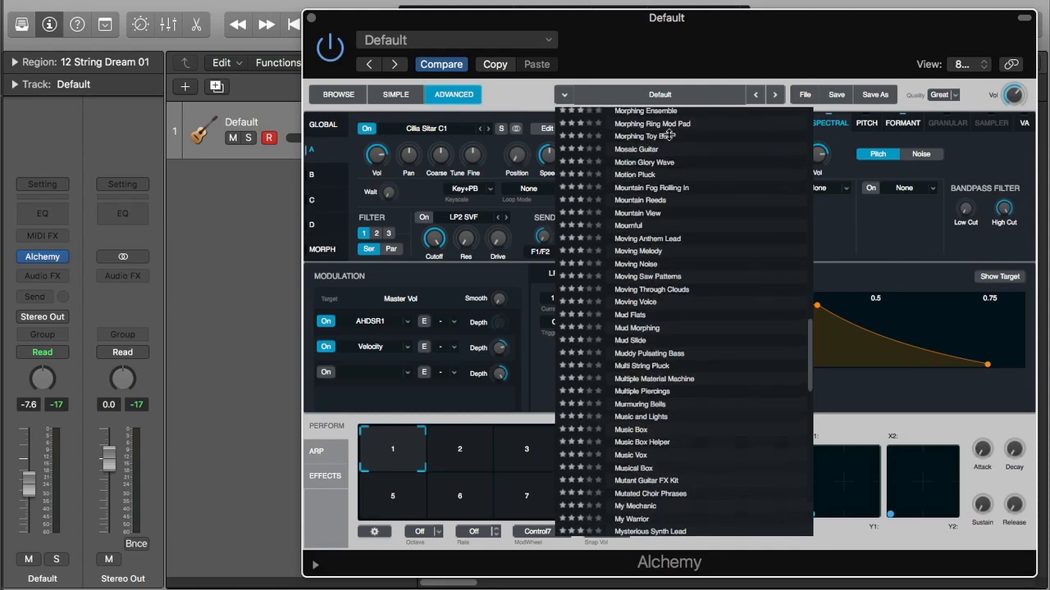
pyautogui.scroll(6, 689, 135)
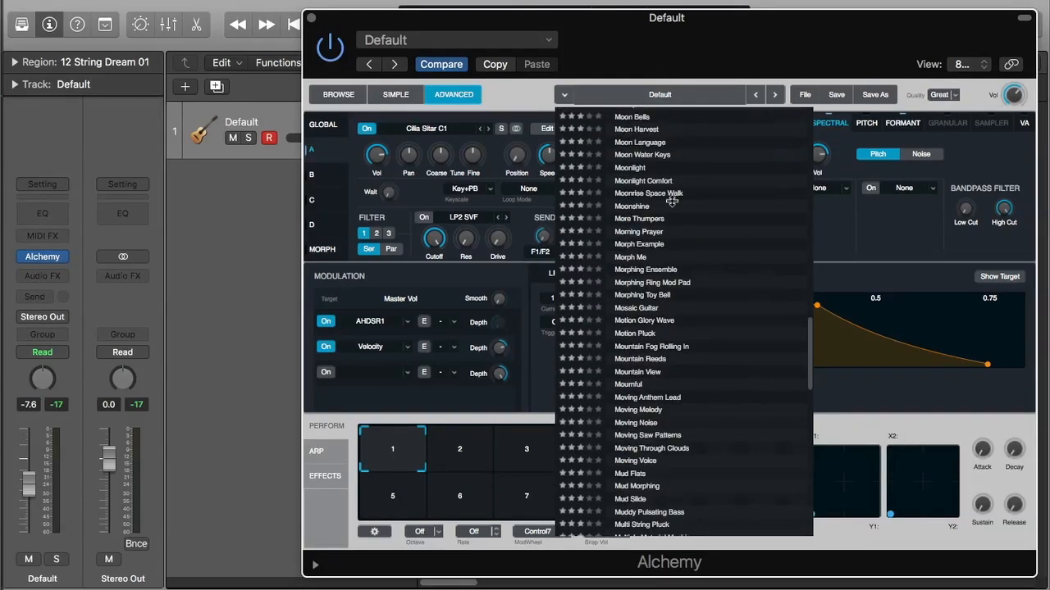
pyautogui.click(656, 245)
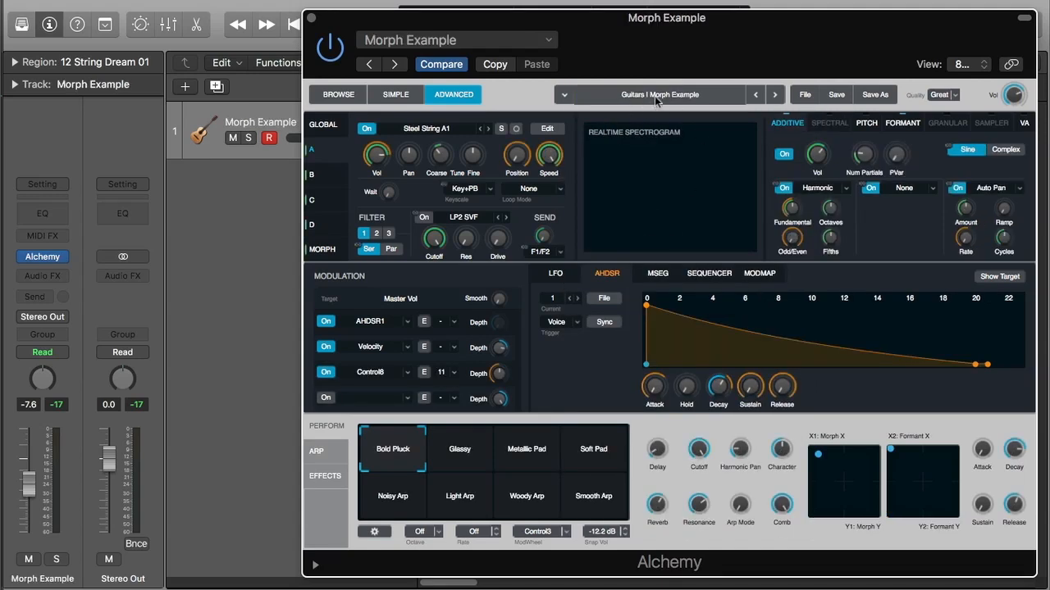
pyautogui.press('space')
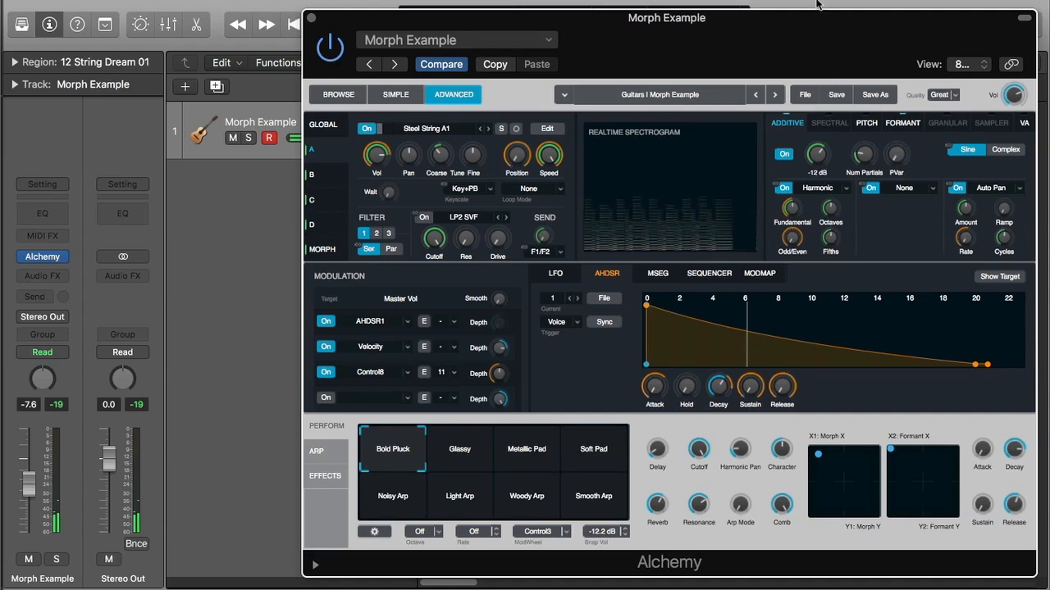
# Show the morph settings and compare Fixed Pitch off in Morph XY mode with Fixed Pitch on in Morph Lin mode
pyautogui.moveTo(758, 47); pyautogui.dragTo(693, 26)
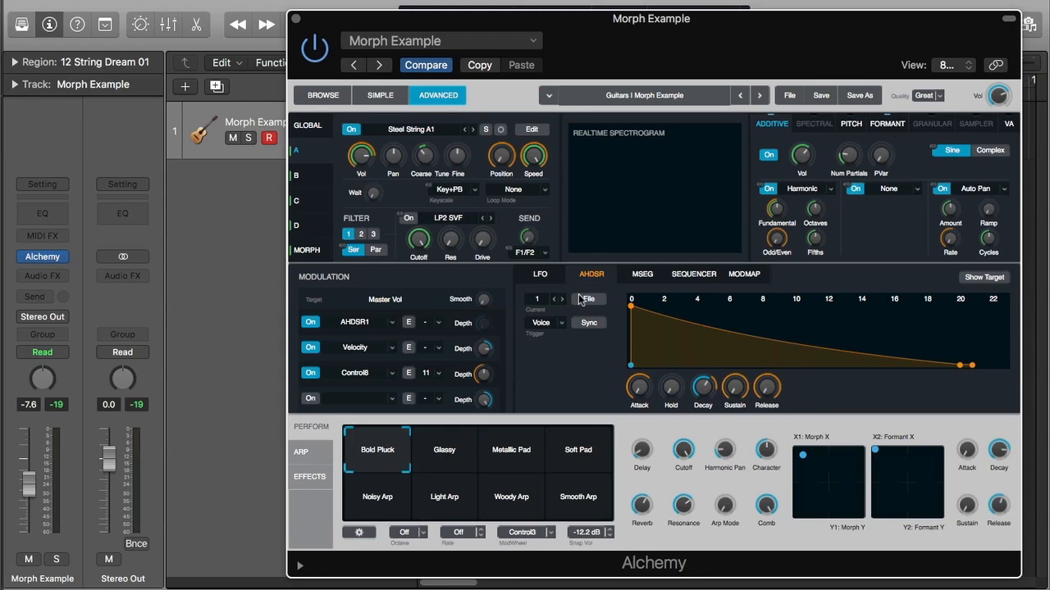
pyautogui.click(316, 251)
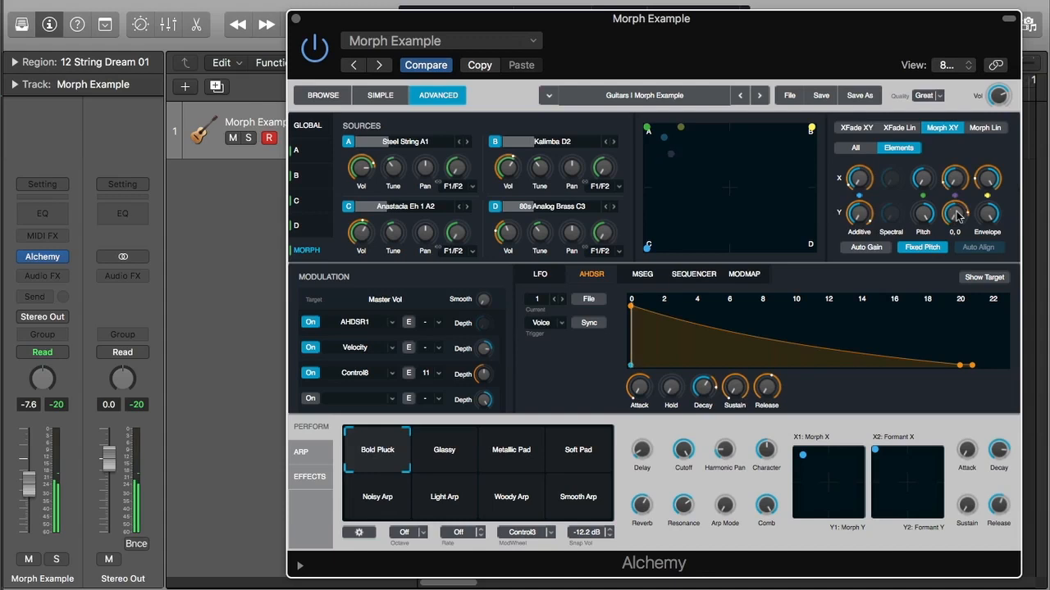
pyautogui.click(940, 252)
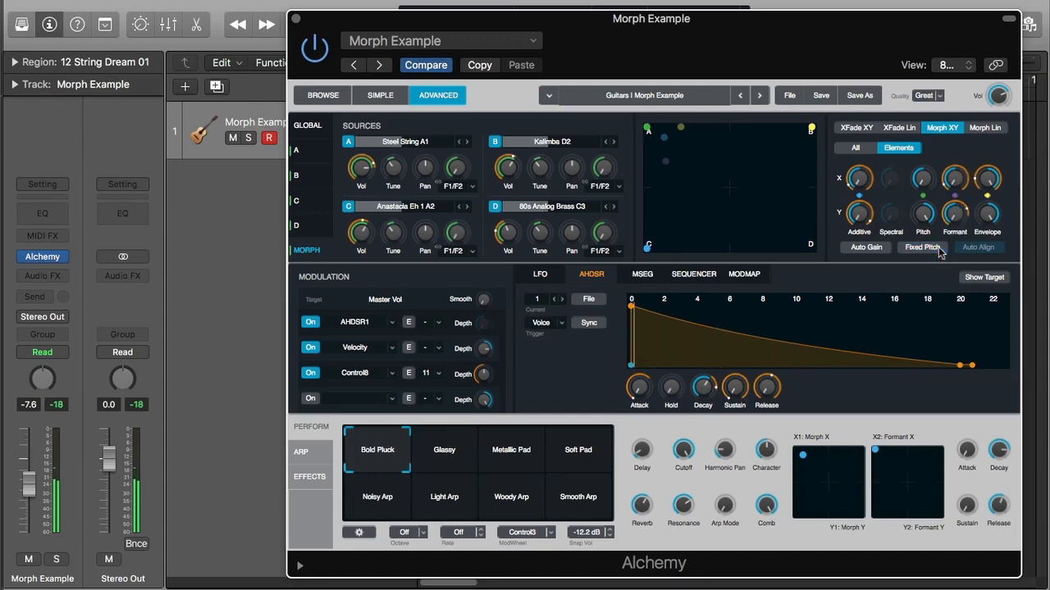
pyautogui.click(999, 129)
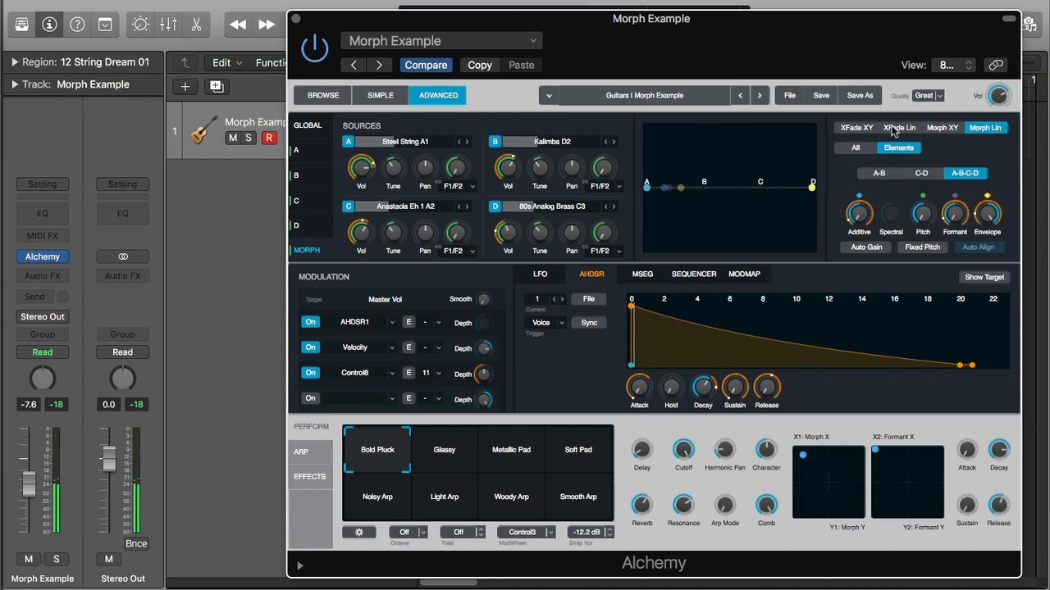
pyautogui.click(928, 249)
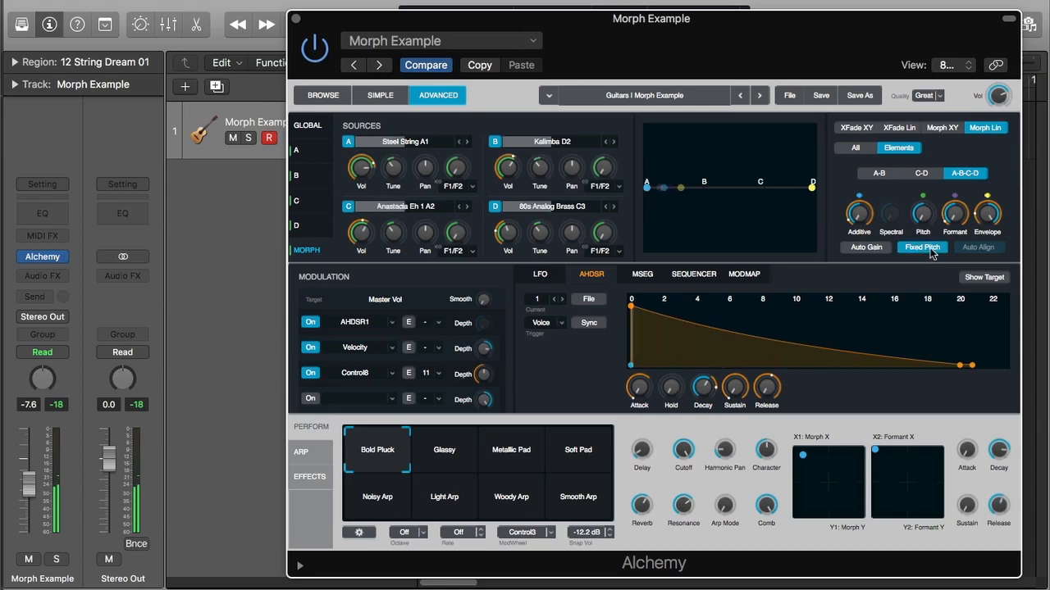
# Compare the XFade Lin, XFade XY and Morph Lin modes, and return the patch to Morph XY
pyautogui.click(898, 129)
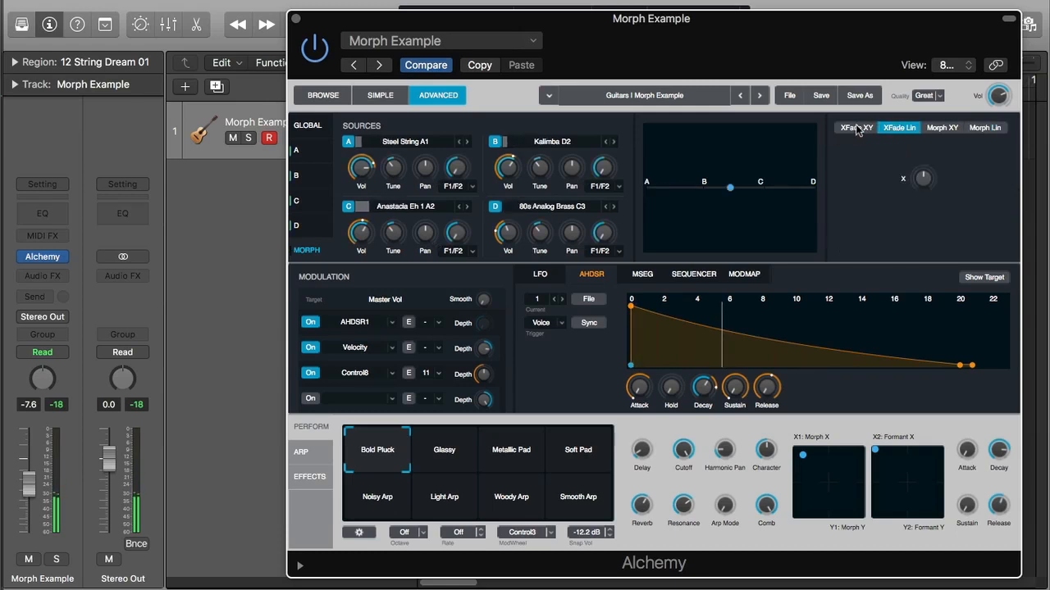
pyautogui.click(857, 130)
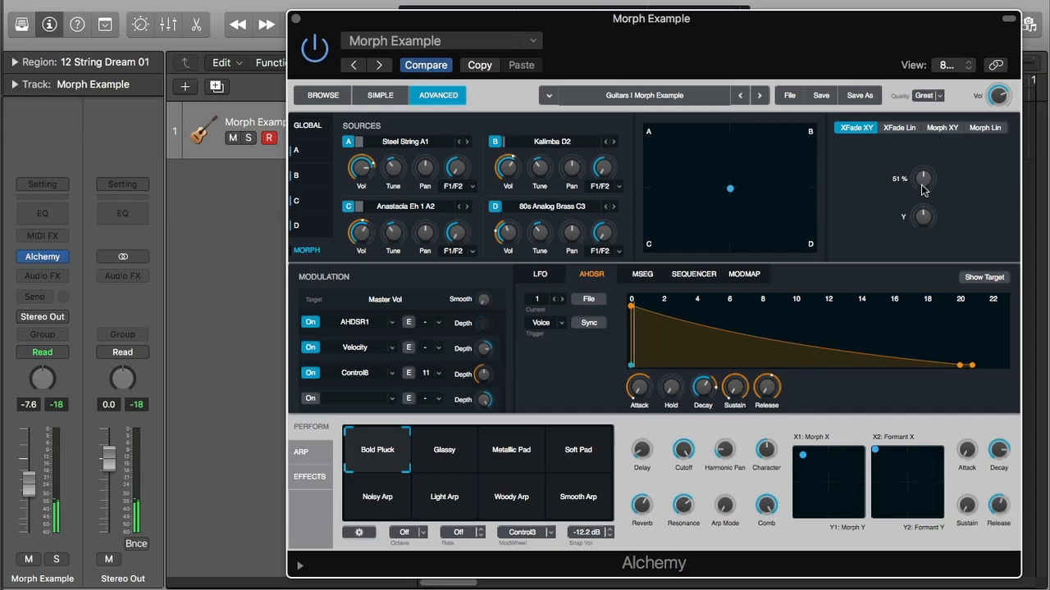
pyautogui.click(900, 129)
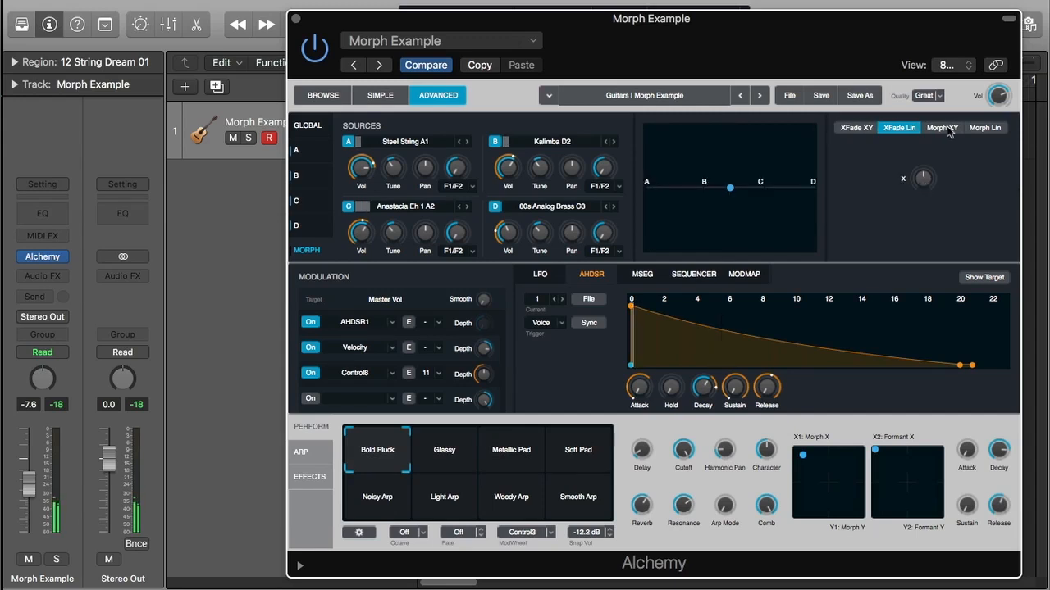
pyautogui.click(949, 130)
pyautogui.click(984, 128)
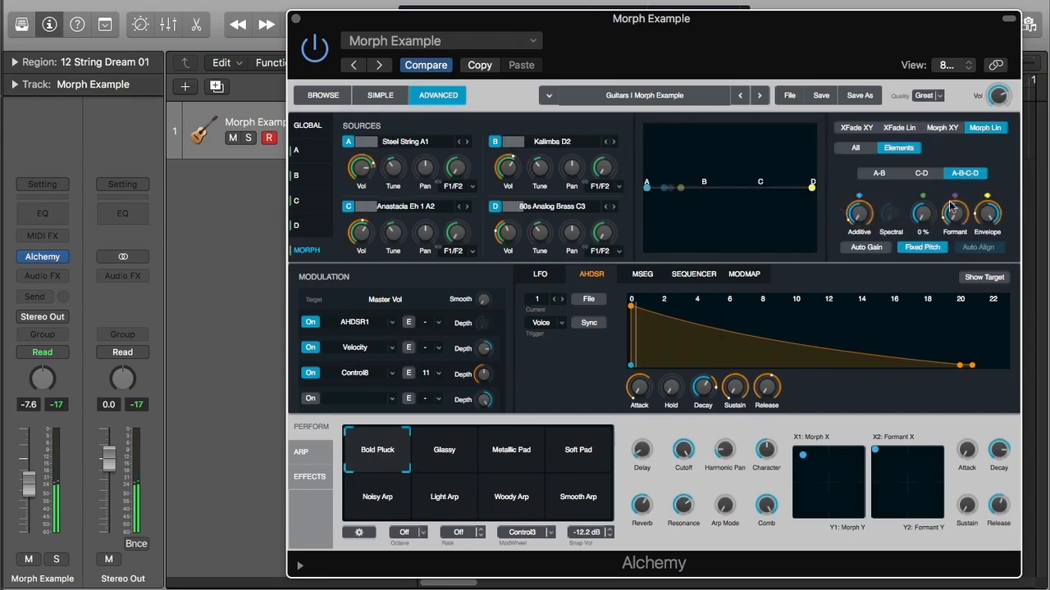
pyautogui.click(942, 129)
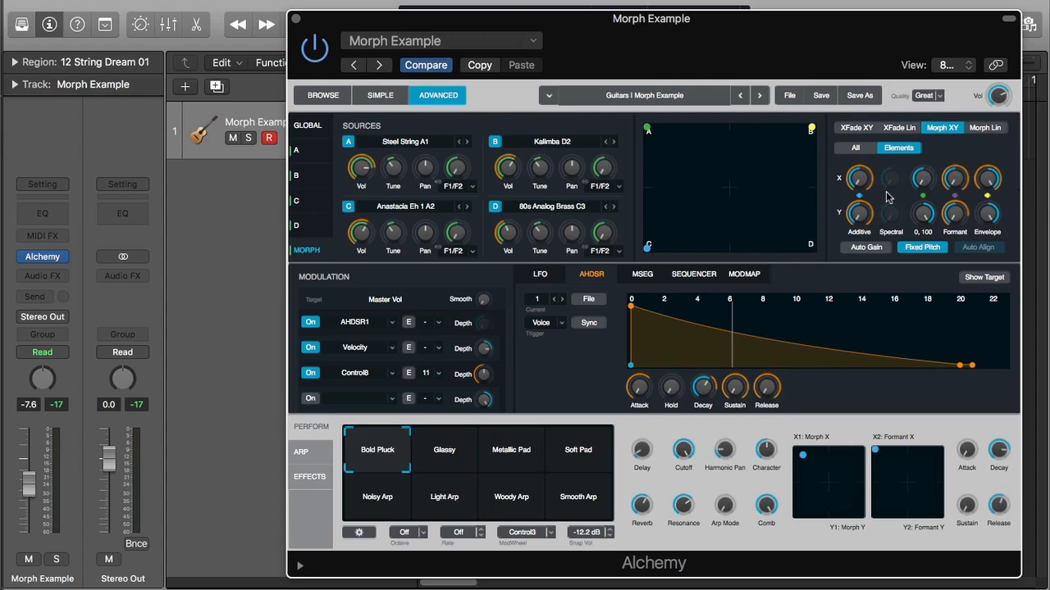
# Review the MSEG, Sequencer, AHDSR and LFO modulator editors, finishing on the AHDSR envelope
pyautogui.click(638, 275)
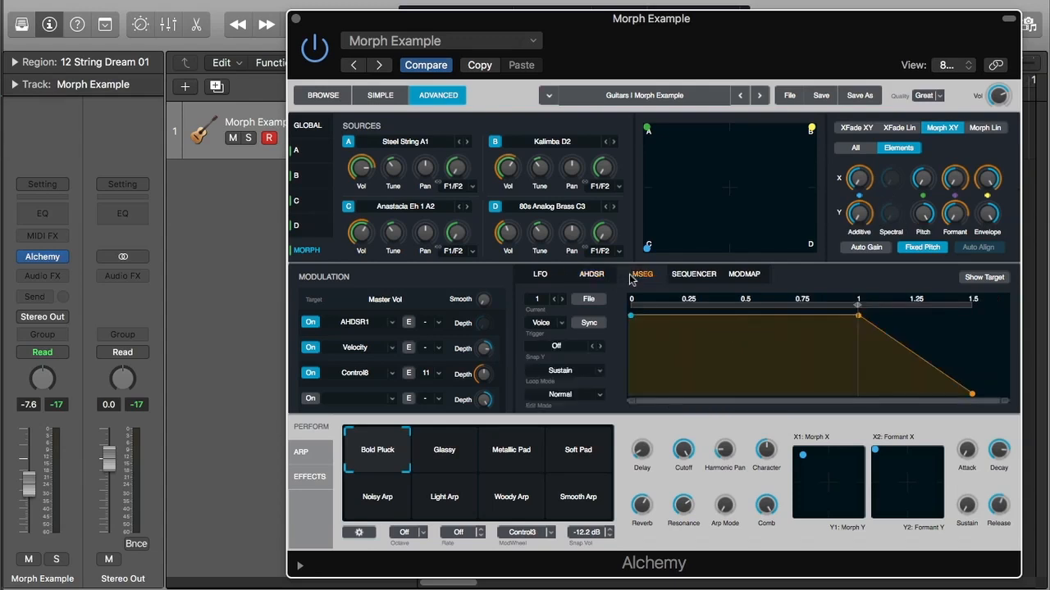
pyautogui.click(686, 277)
pyautogui.click(587, 276)
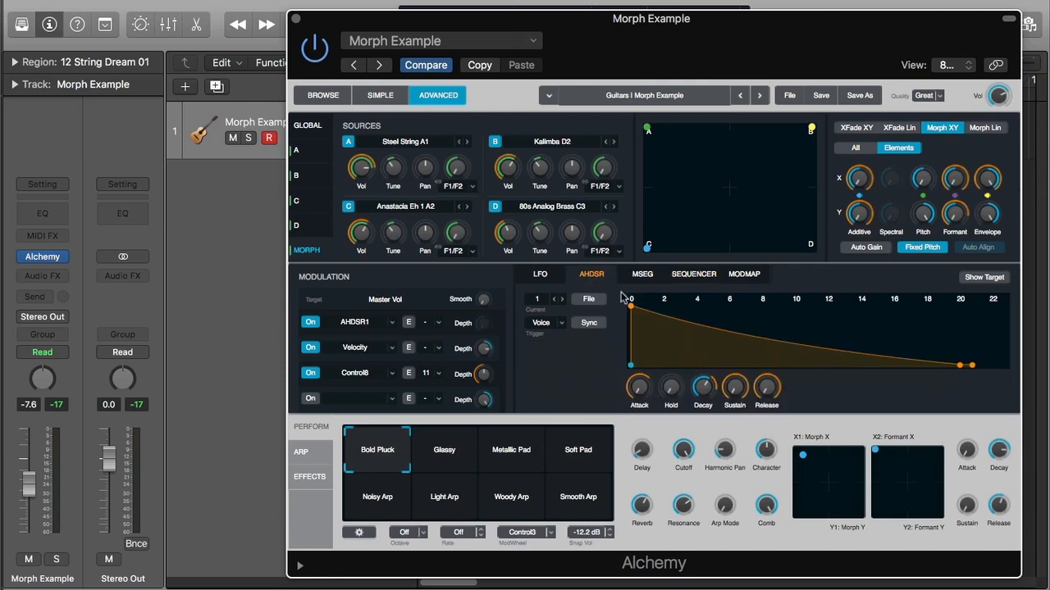
pyautogui.click(541, 277)
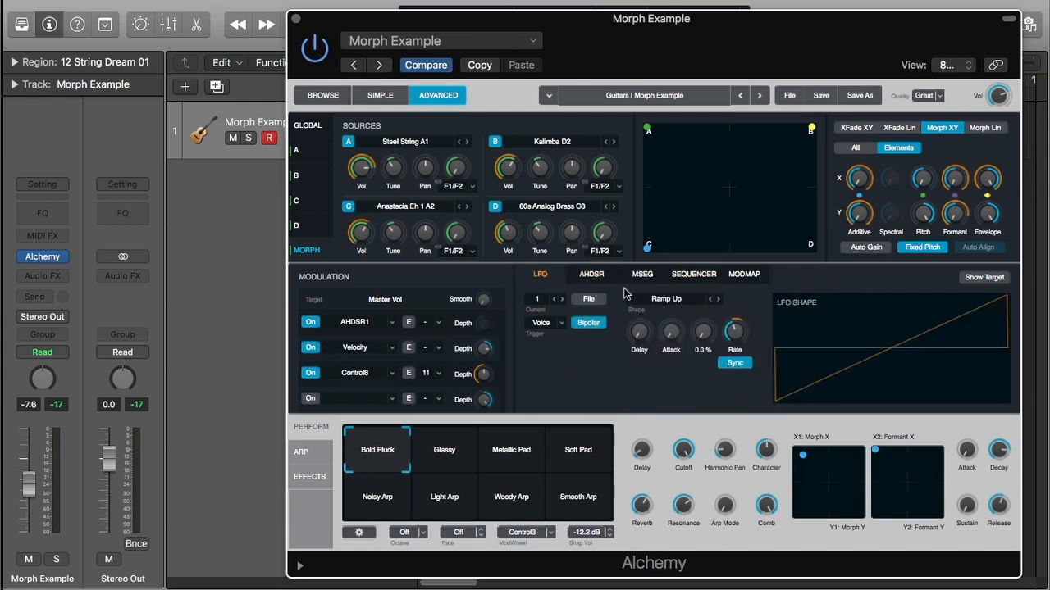
pyautogui.click(592, 276)
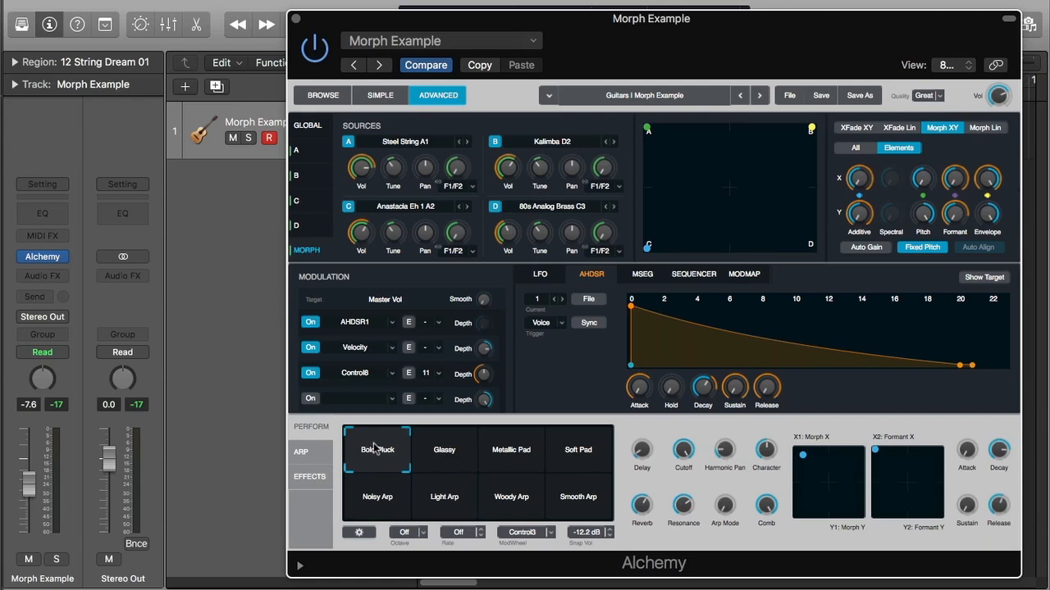
# Audition the Glassy, Metallic Pad, Soft Pad and Smooth Arp snapshots, and morph through the pads back to Bold Pluck
pyautogui.click(445, 449)
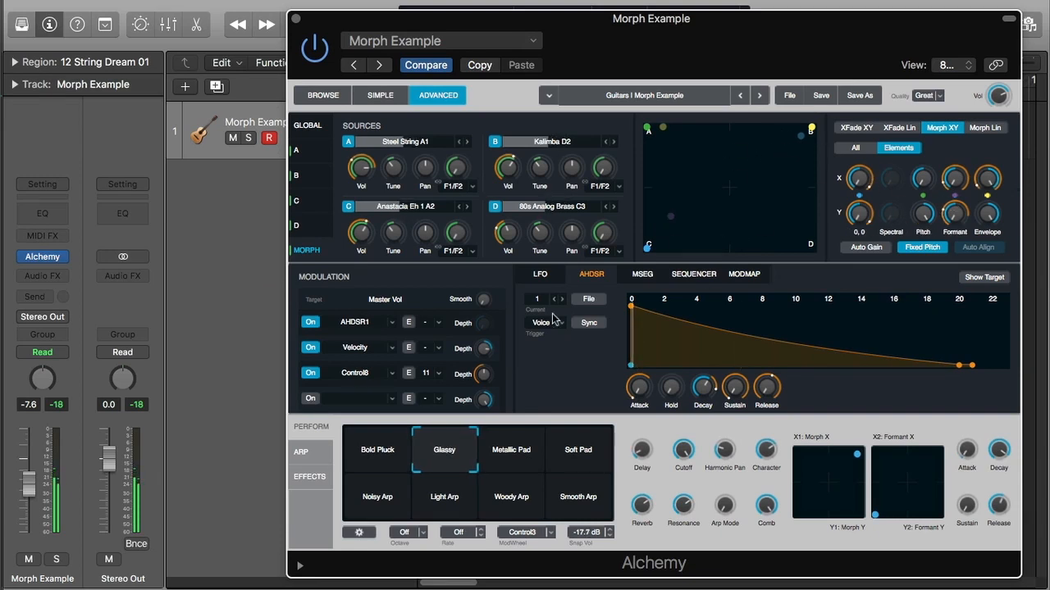
pyautogui.click(511, 448)
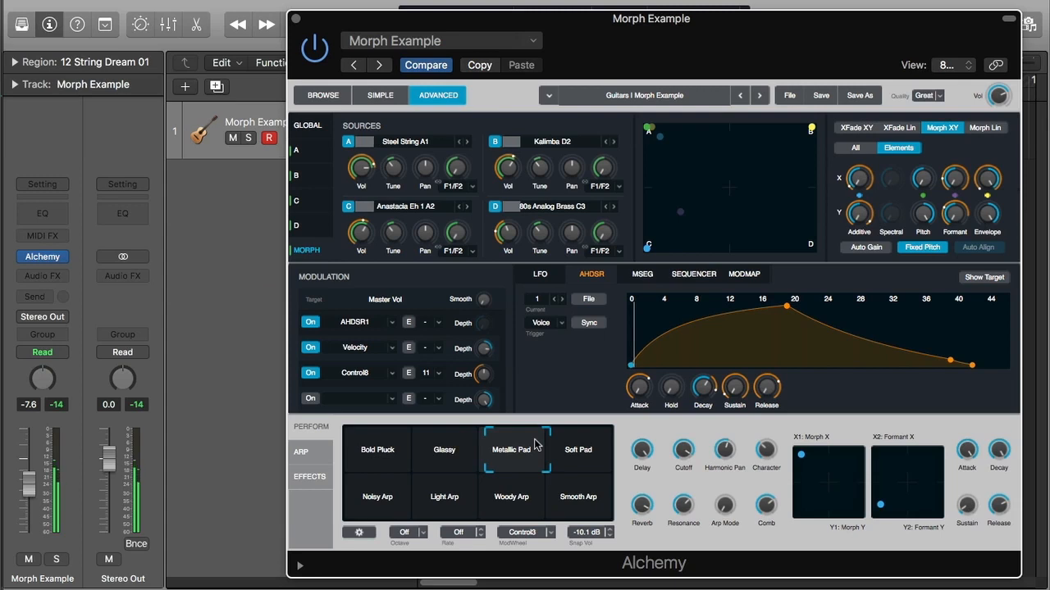
pyautogui.click(589, 447)
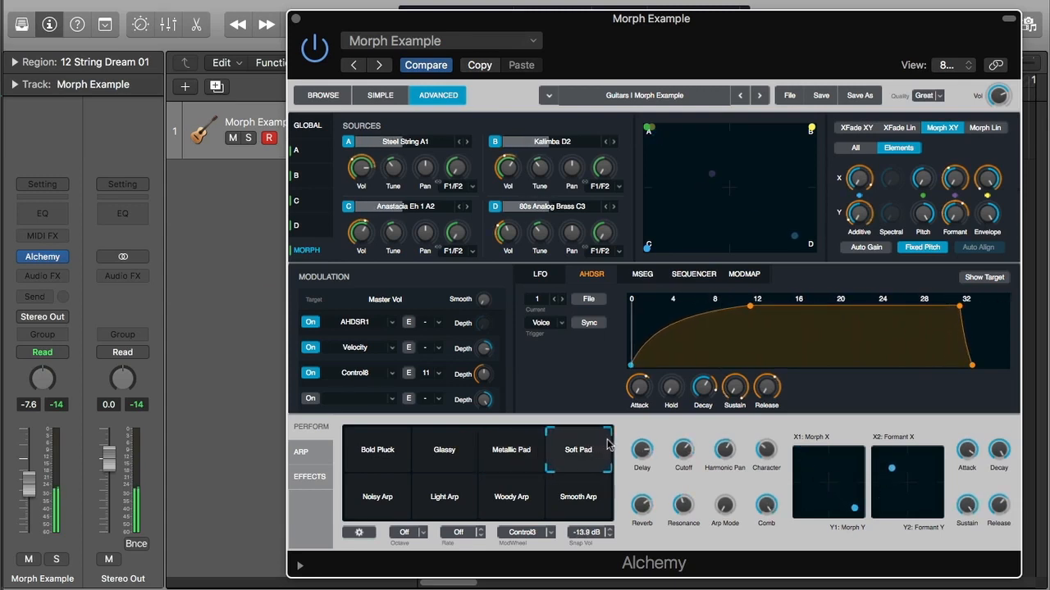
pyautogui.click(601, 503)
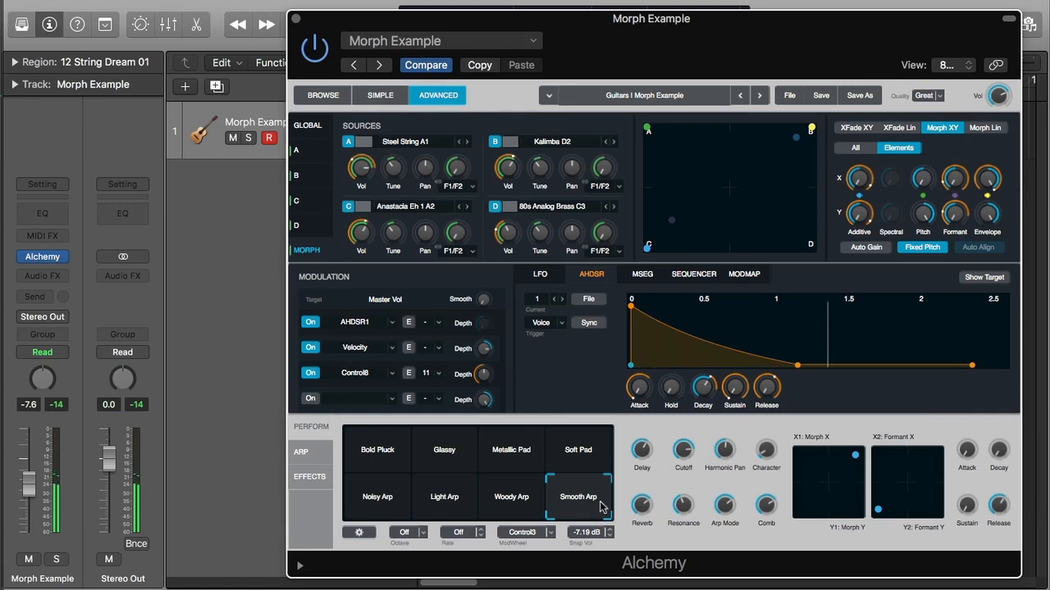
pyautogui.click(548, 510)
pyautogui.moveTo(548, 506); pyautogui.dragTo(384, 443)
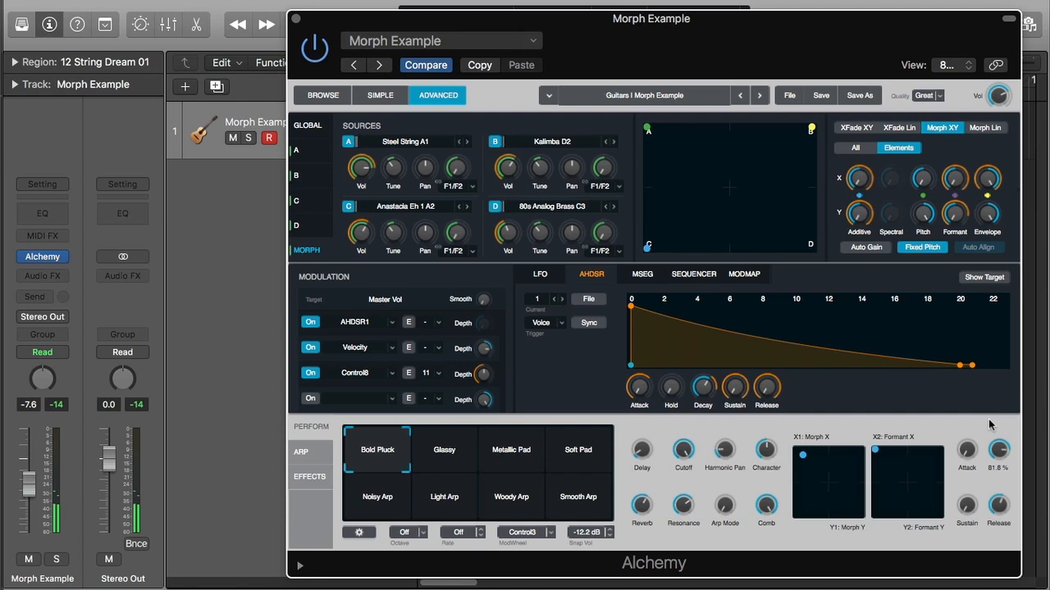
# Examine the patch's modulation targets for the LFO, AHDSR and Perform sources without choosing one
pyautogui.click(1001, 279)
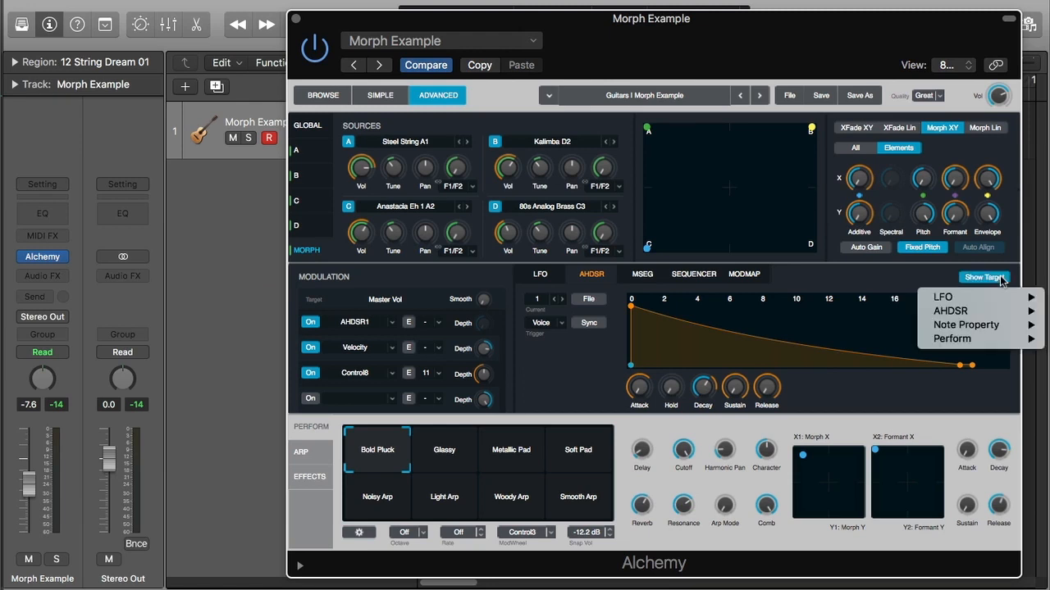
pyautogui.moveTo(1000, 303)
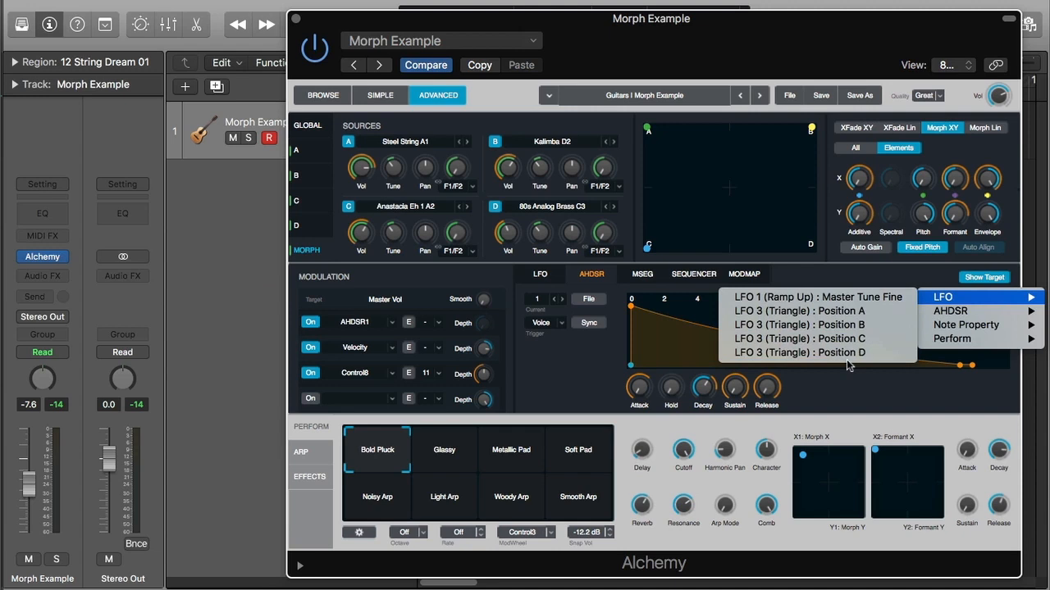
pyautogui.moveTo(948, 313)
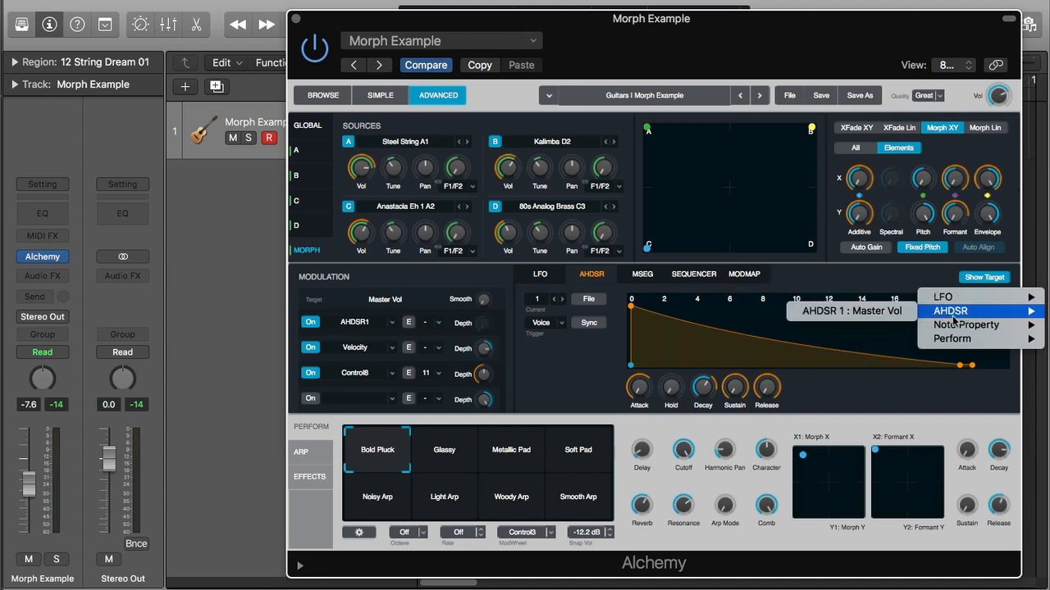
pyautogui.moveTo(972, 331)
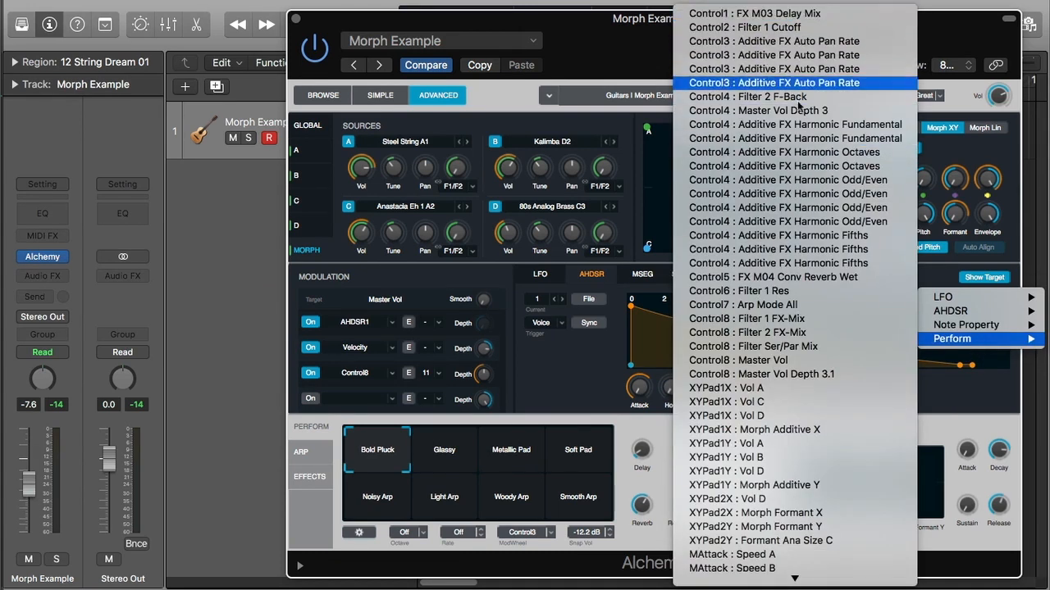
pyautogui.moveTo(765, 584)
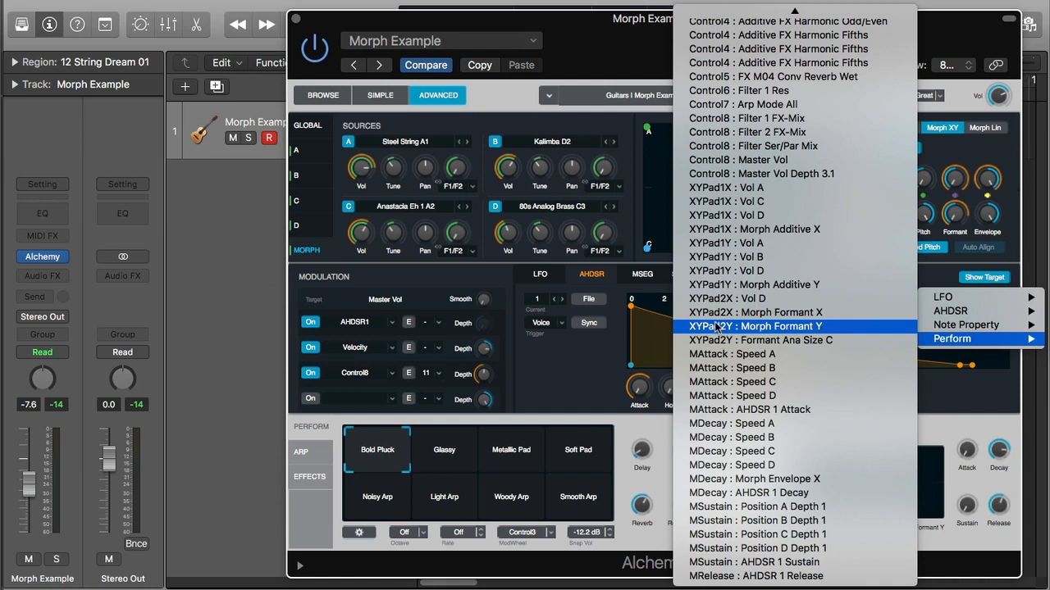
pyautogui.click(659, 292)
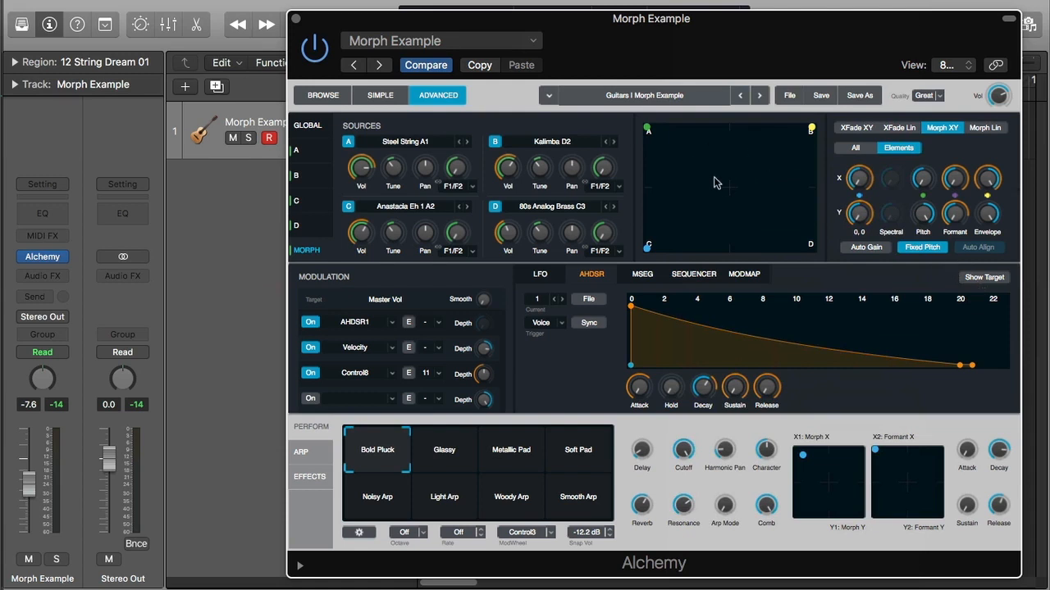
# Reread the full list of Perform modulation targets, from the Control knobs to the XY pads and envelope controls
pyautogui.click(988, 278)
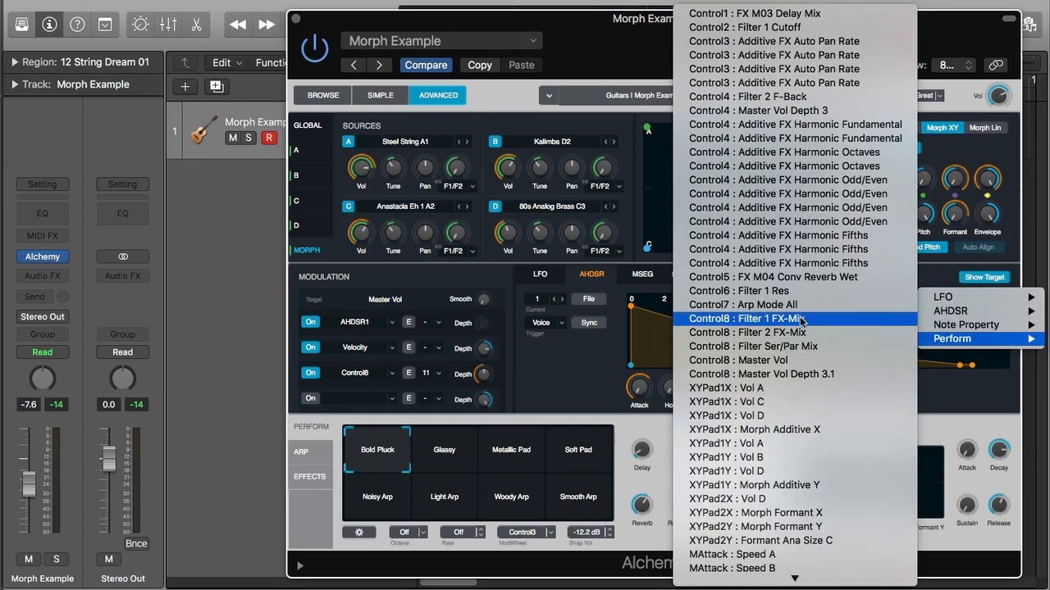
pyautogui.scroll(-5, 785, 524)
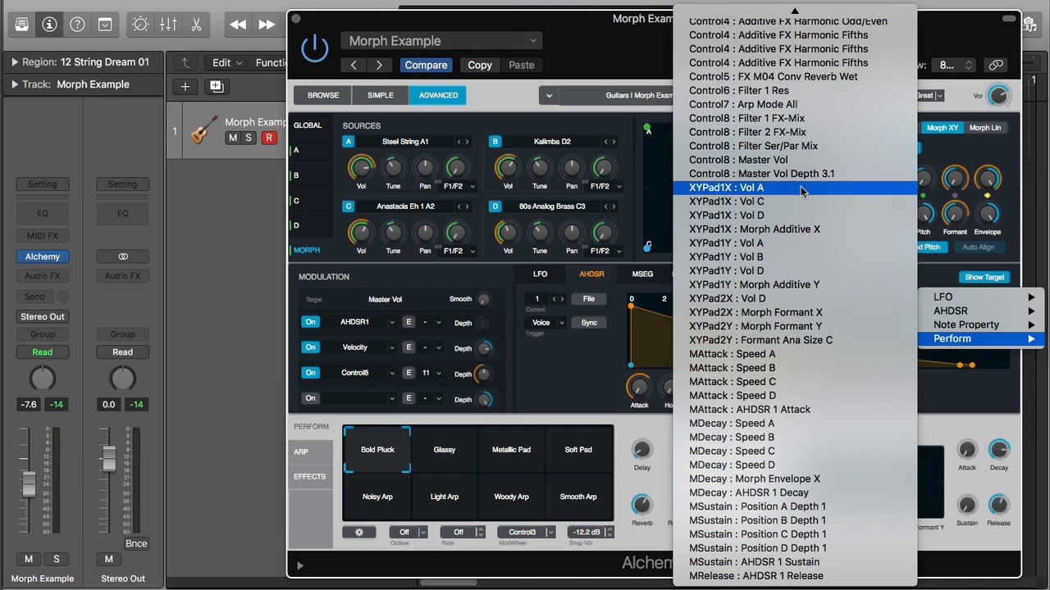
pyautogui.scroll(4, 801, 191)
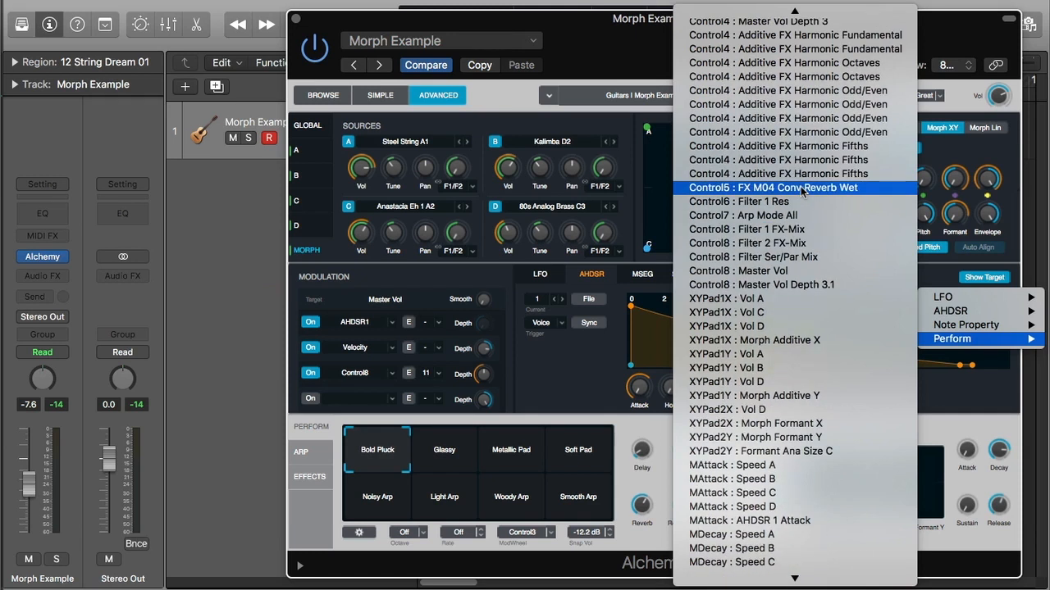
pyautogui.scroll(3, 801, 191)
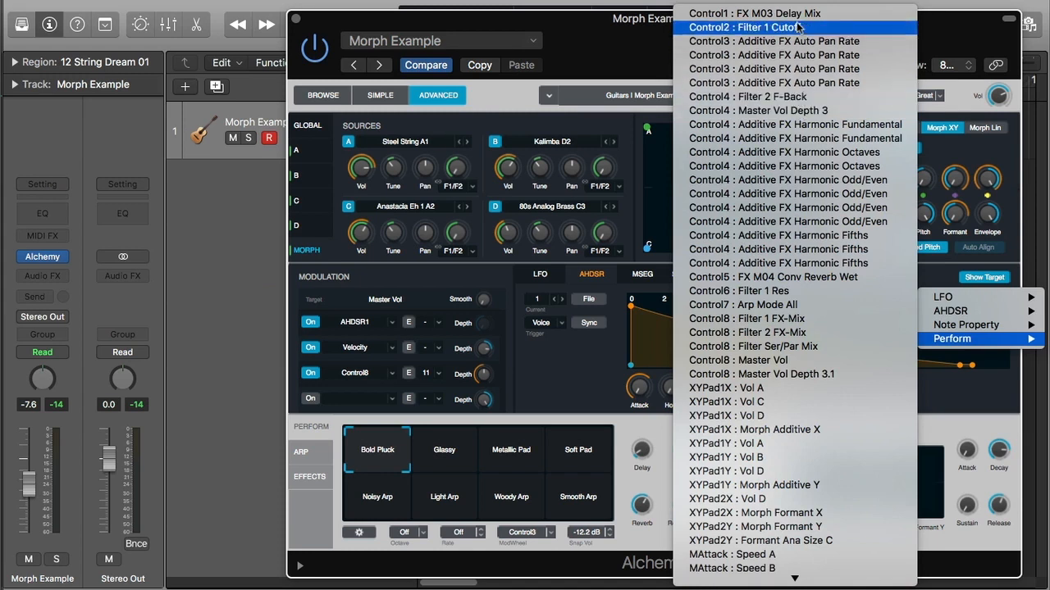
pyautogui.scroll(-7, 850, 225)
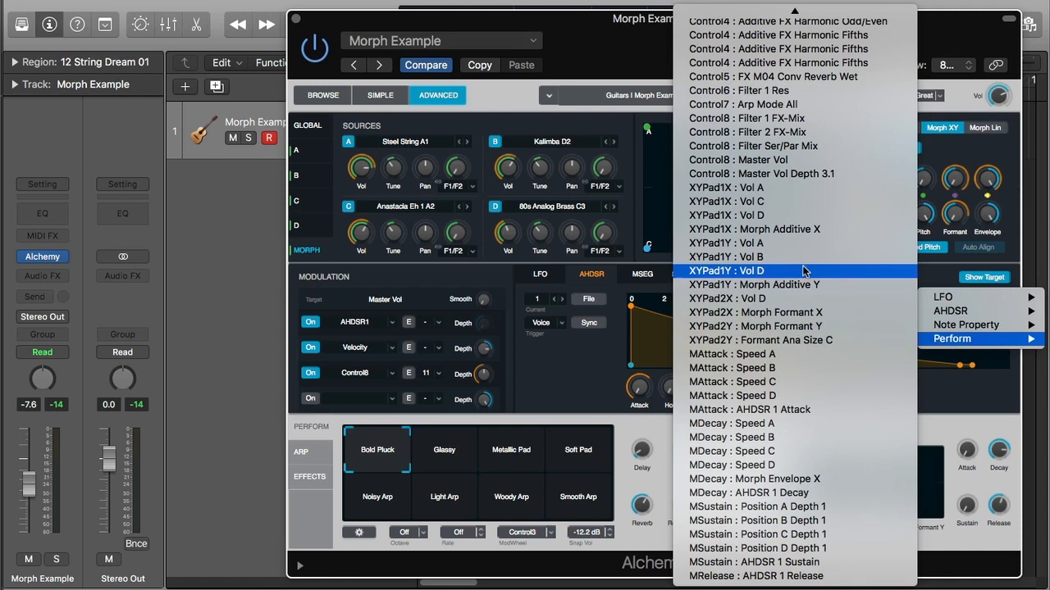
pyautogui.click(943, 396)
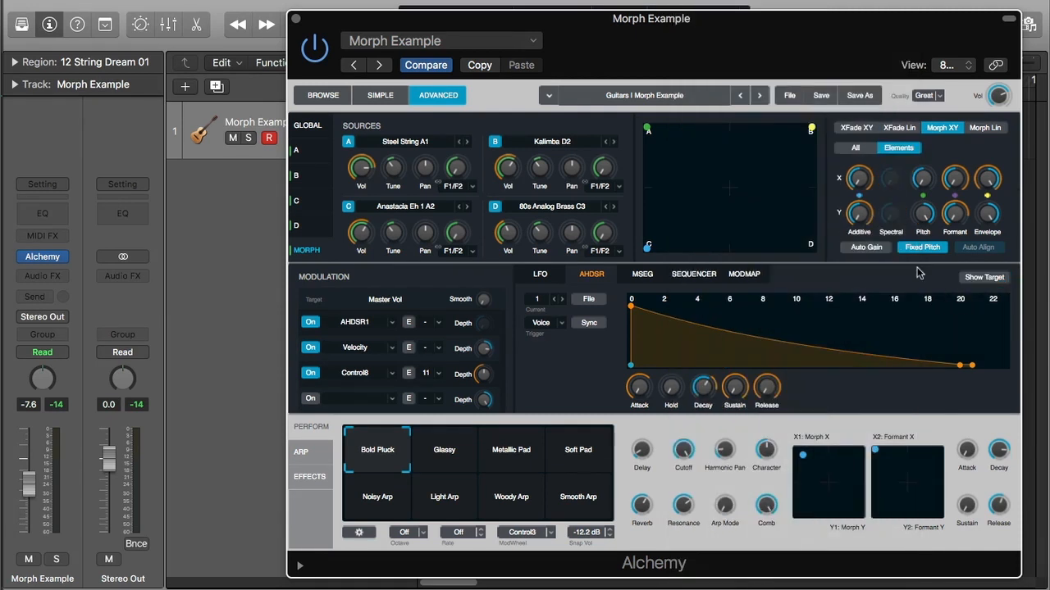
# Inspect the Perform modulation sources that can be added to source A's volume, without adding one
pyautogui.moveTo(371, 181)
pyautogui.rightClick(368, 169)
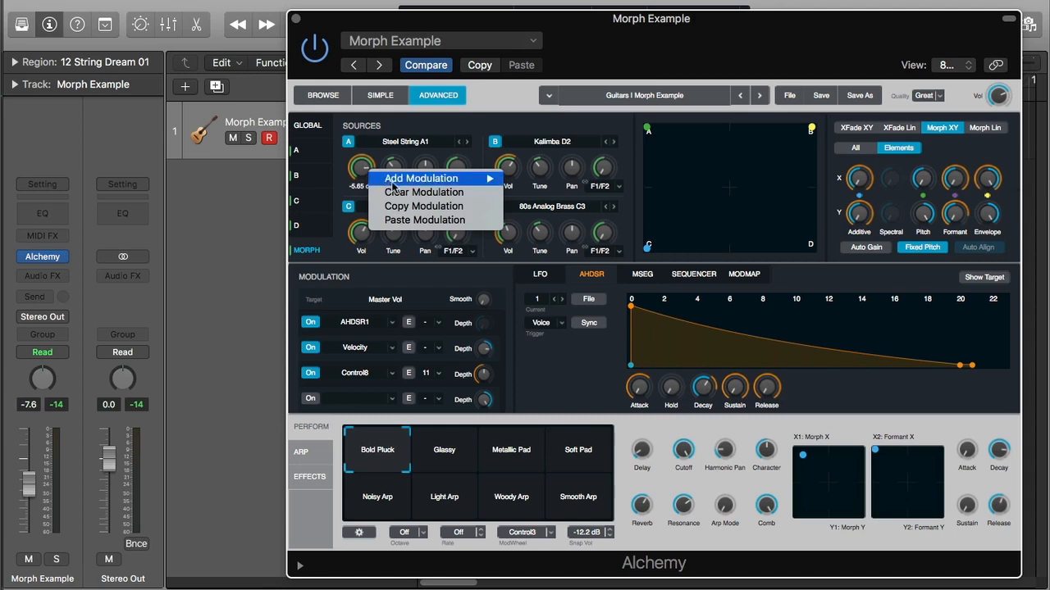
pyautogui.moveTo(410, 178)
pyautogui.moveTo(566, 251)
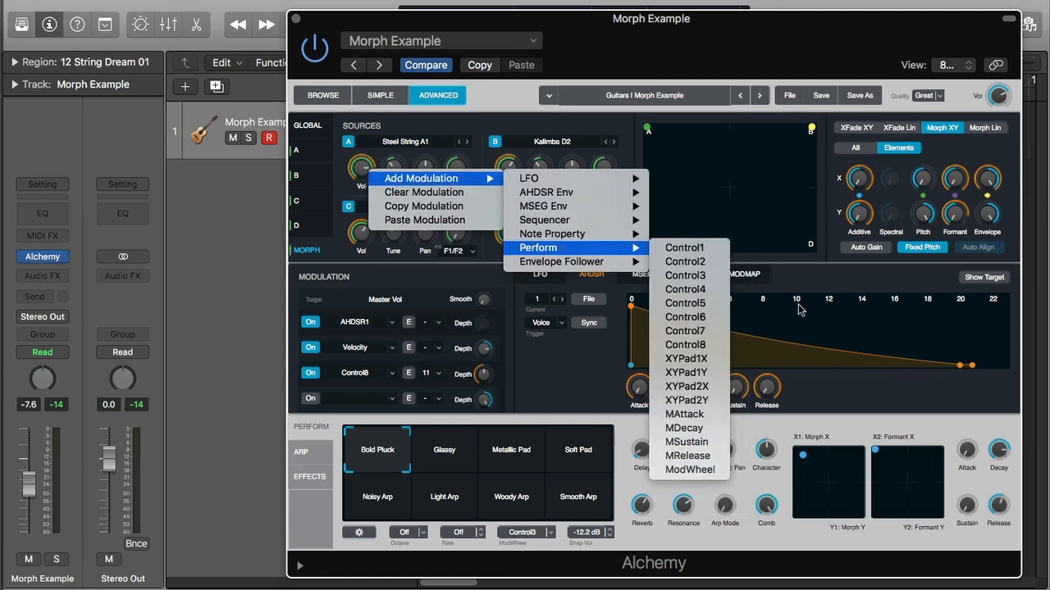
pyautogui.click(813, 281)
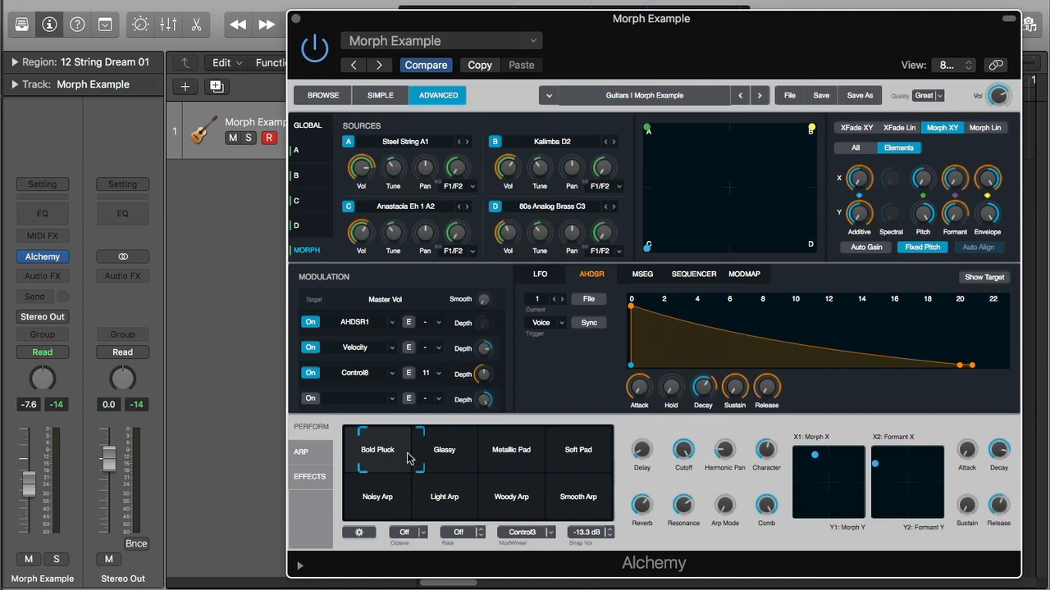
# Compare the Perform modulation targets with the Glassy and Metallic Pad snapshots, try Soft Pad, and return to Bold Pluck
pyautogui.click(455, 452)
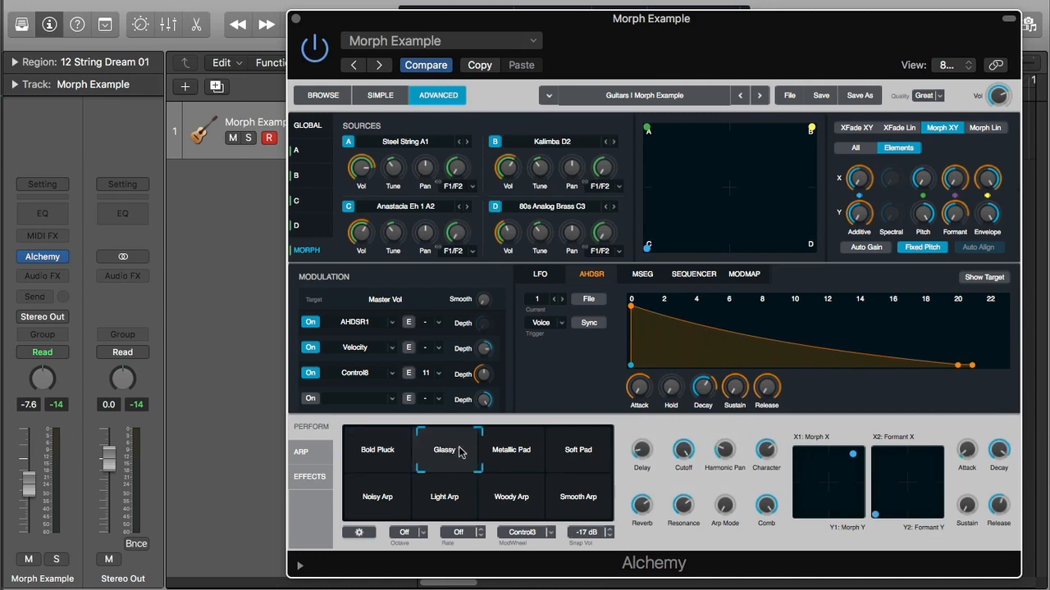
pyautogui.click(987, 279)
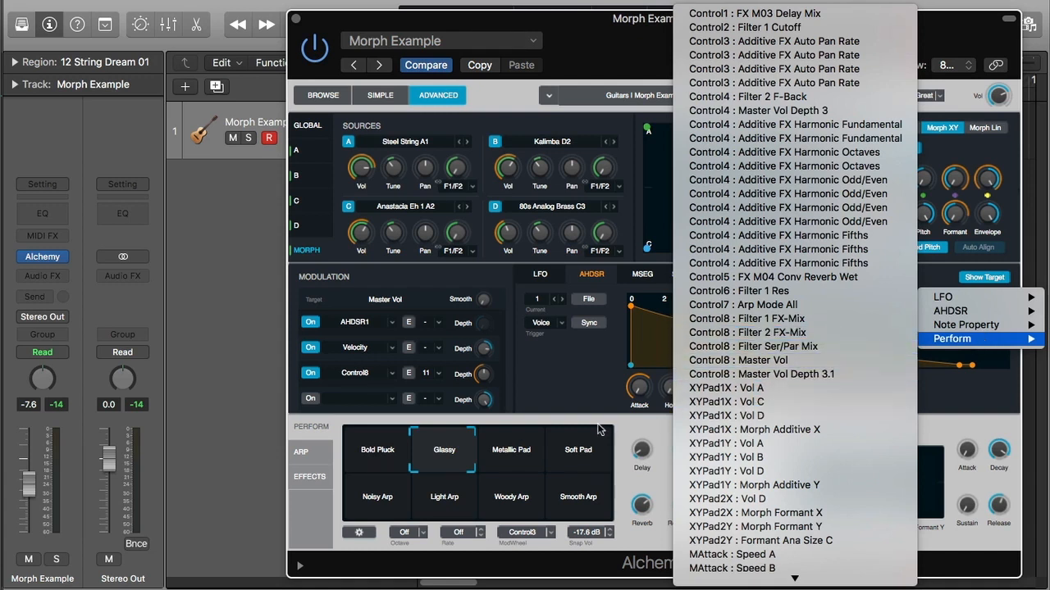
pyautogui.click(498, 450)
pyautogui.click(509, 450)
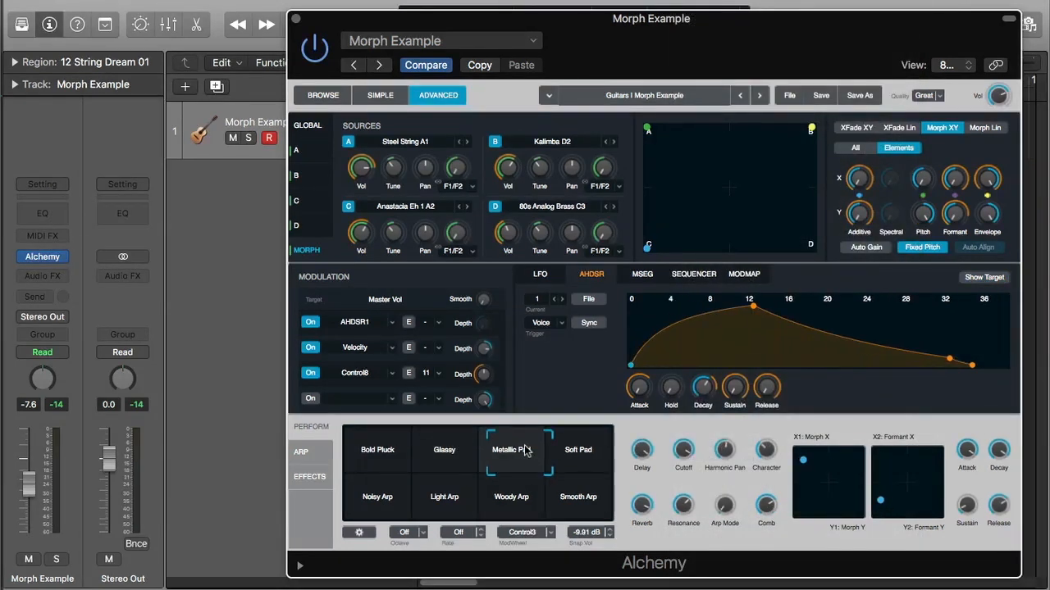
pyautogui.click(997, 277)
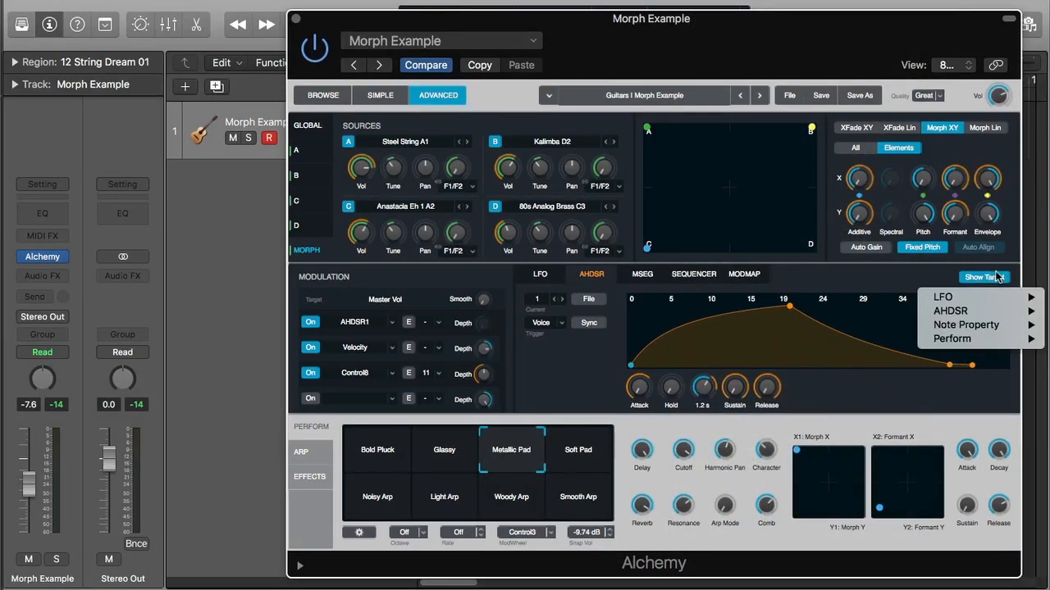
pyautogui.moveTo(820, 585)
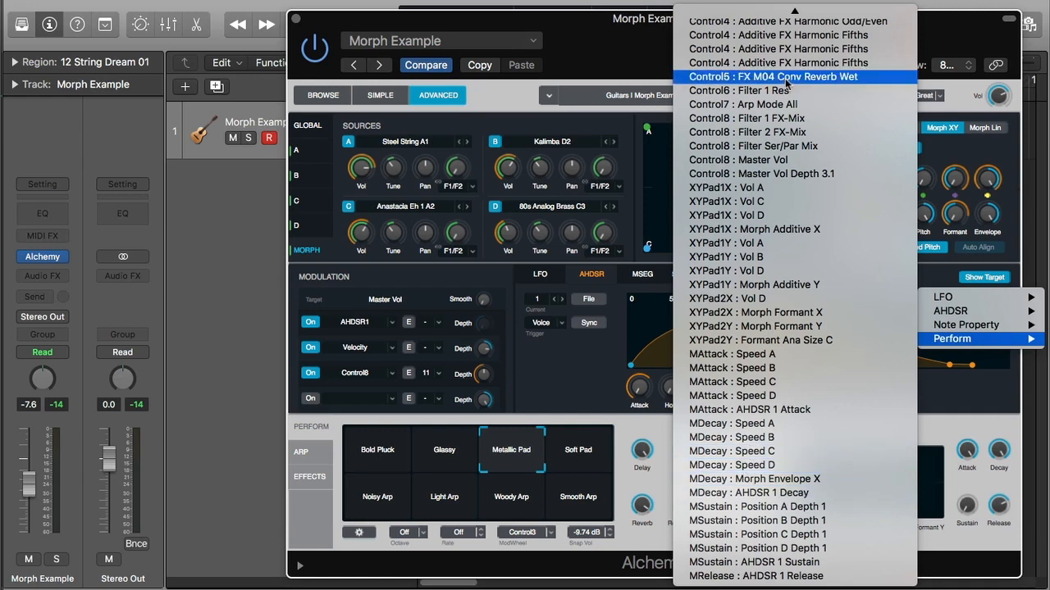
pyautogui.click(549, 452)
pyautogui.click(579, 451)
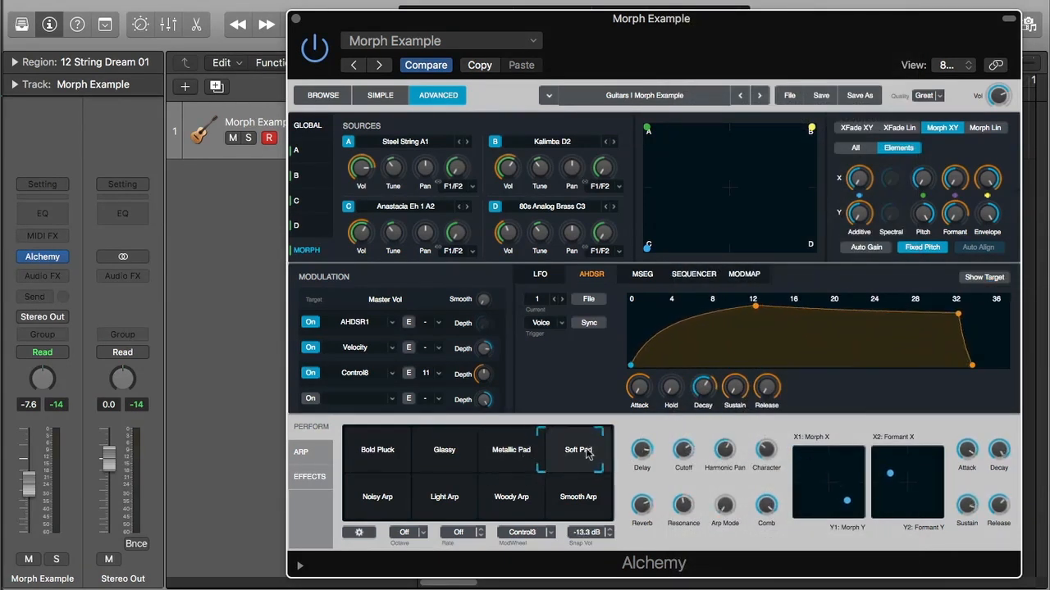
pyautogui.click(449, 450)
pyautogui.click(402, 458)
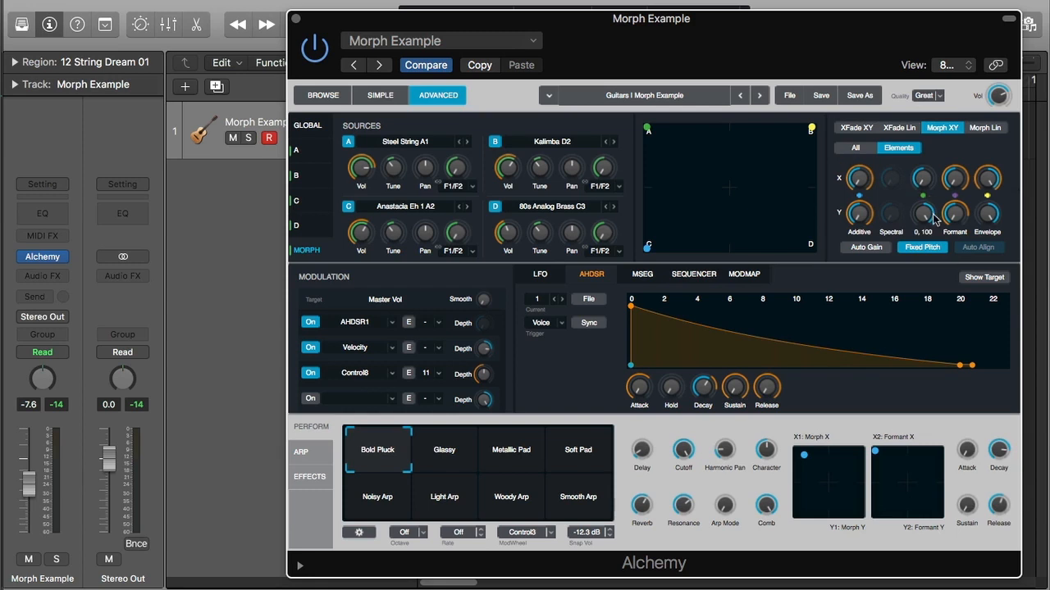
# Move the plug-in window to uncover the transport, start playback, and turn off sources D, B and C to isolate source A
pyautogui.moveTo(748, 43); pyautogui.dragTo(711, 27)
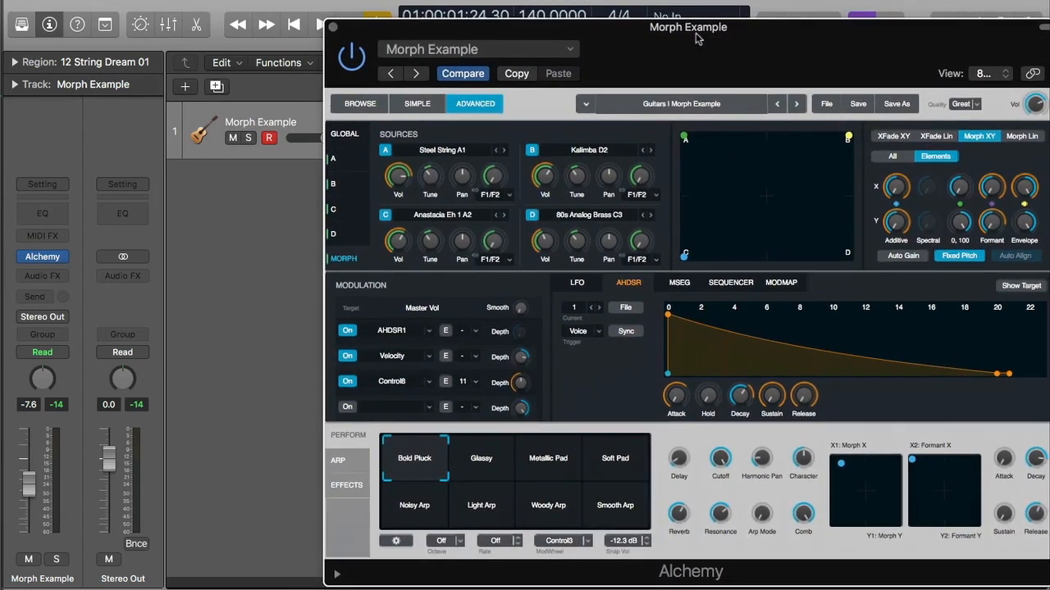
pyautogui.press('space')
pyautogui.click(531, 216)
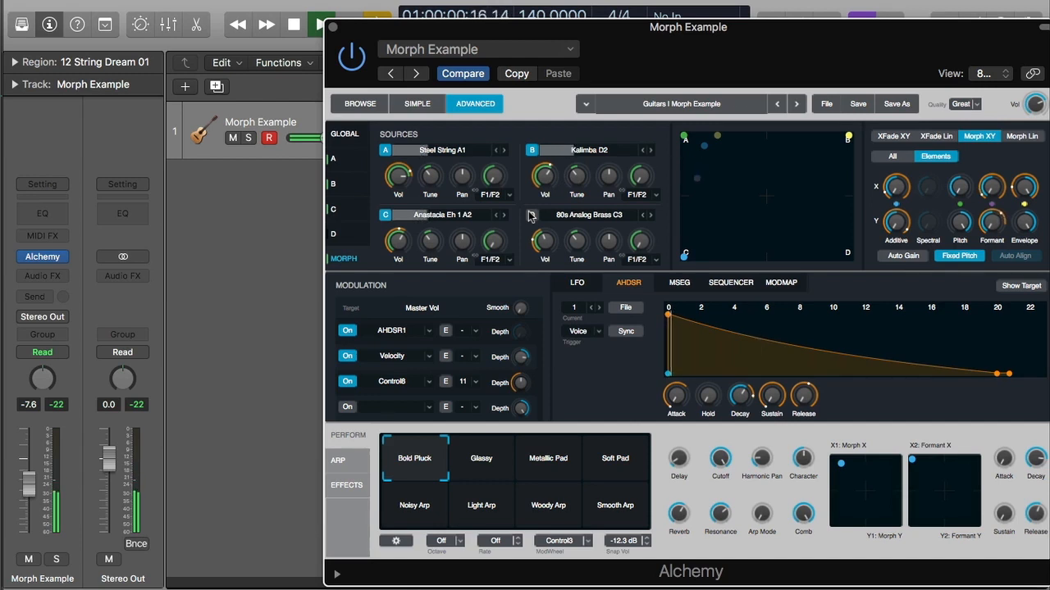
pyautogui.click(531, 151)
pyautogui.click(385, 215)
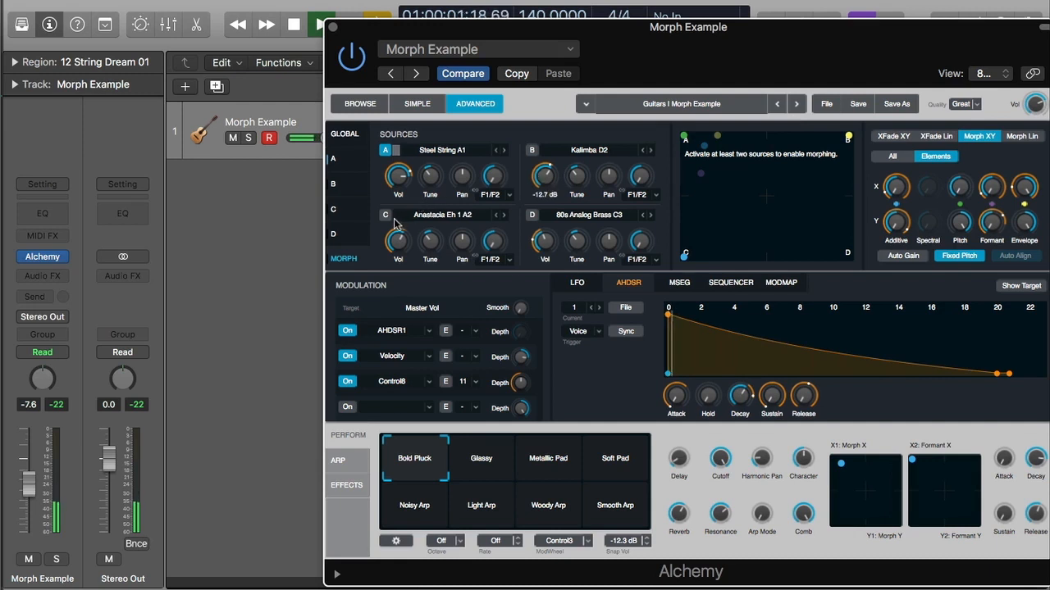
# Toggle source C on and off again and reactivate source B to hear A and B together
pyautogui.click(385, 215)
pyautogui.click(531, 150)
pyautogui.click(385, 215)
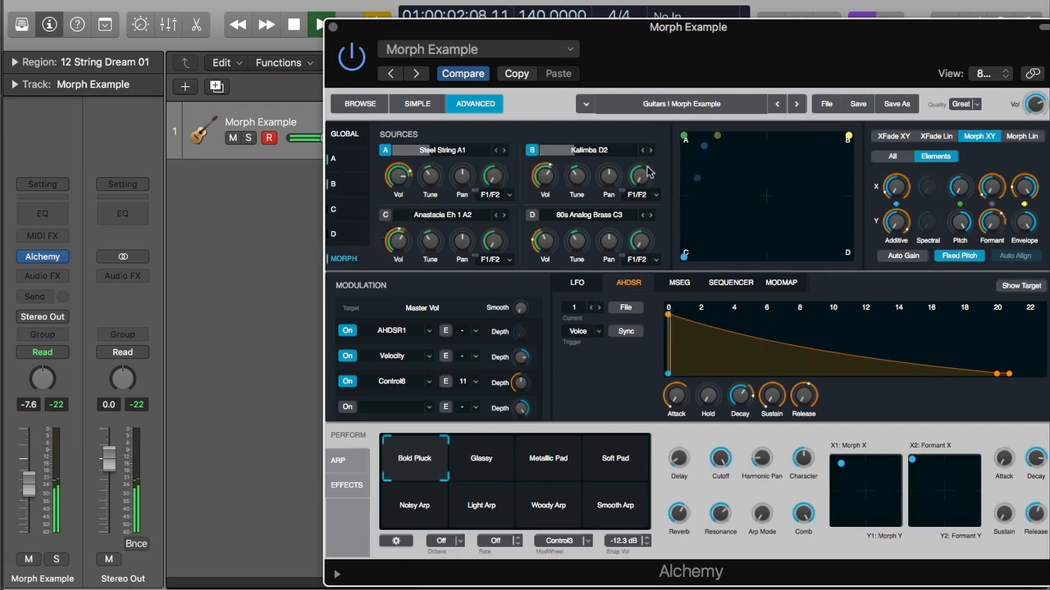
# Reactivate sources C and D and reposition the plug-in window to reveal its full interface
pyautogui.click(385, 215)
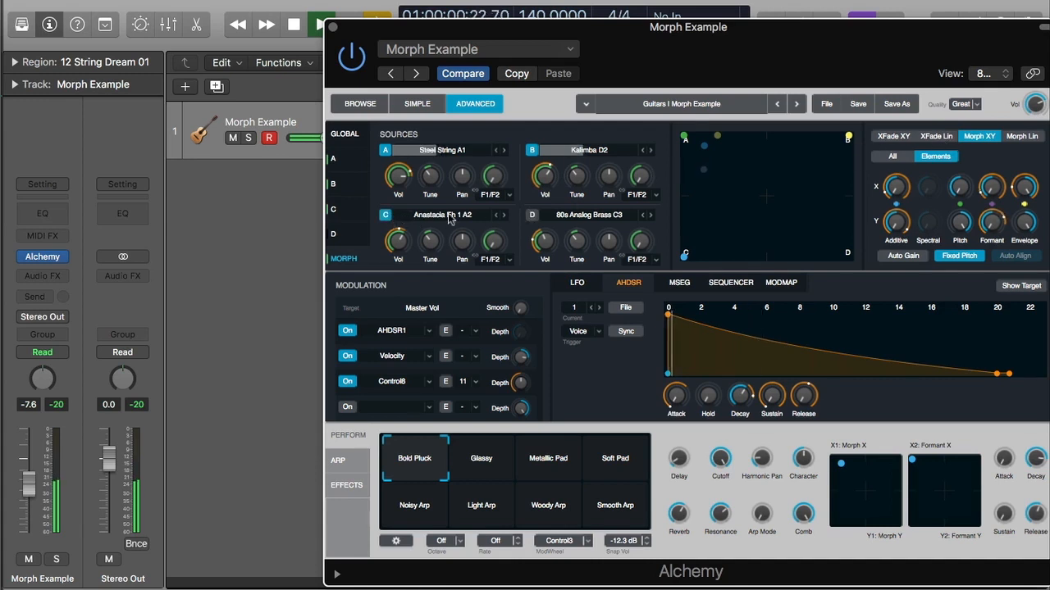
pyautogui.click(531, 215)
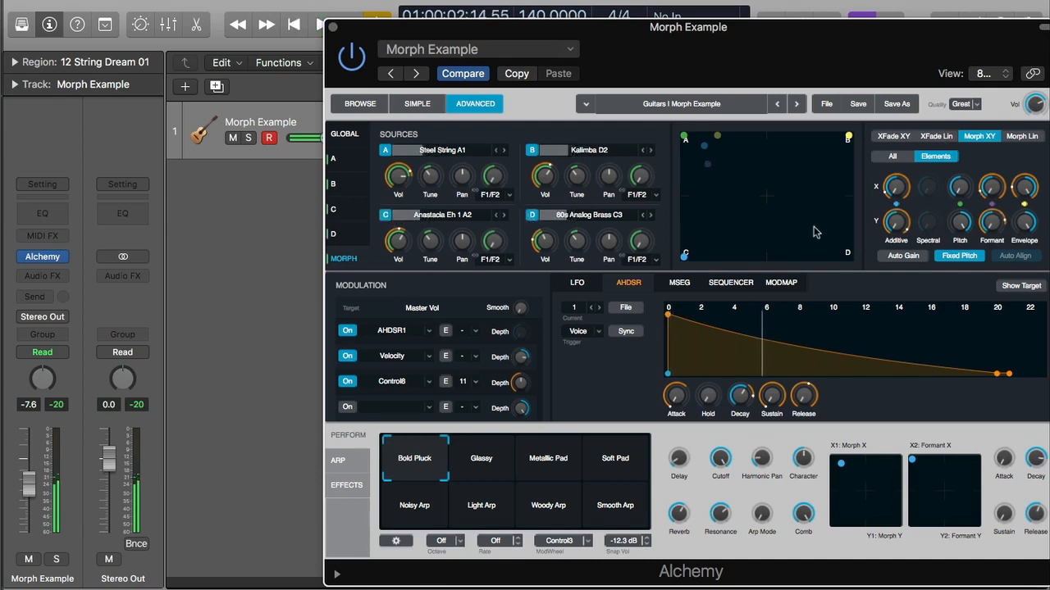
pyautogui.moveTo(762, 45); pyautogui.dragTo(723, 31)
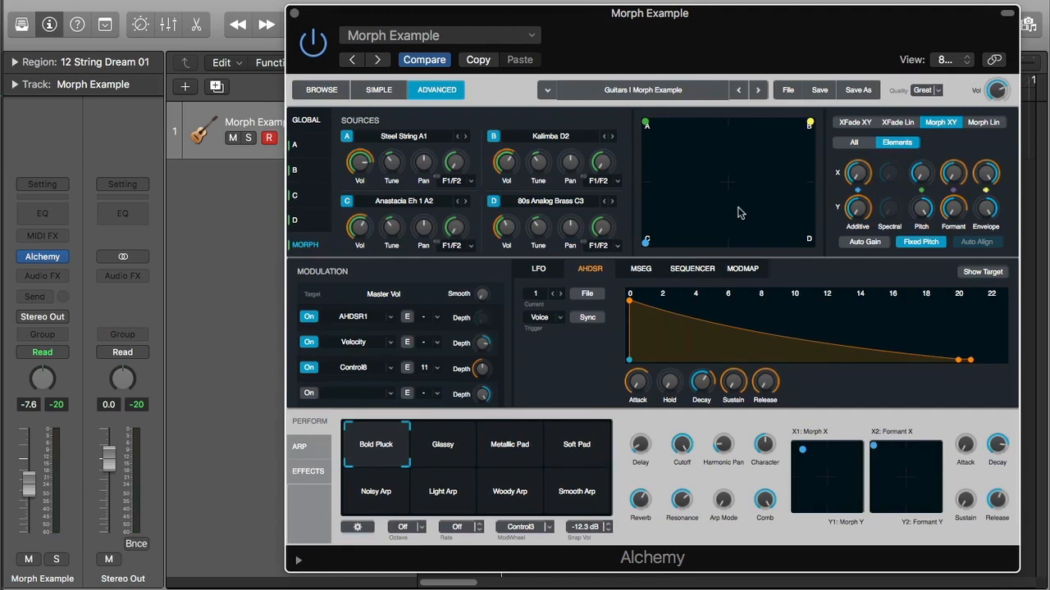
pyautogui.click(738, 208)
# Compare Alchemy's Simple and Browse views and return to the Advanced view
pyautogui.click(379, 90)
pyautogui.click(324, 90)
pyautogui.click(379, 90)
pyautogui.click(438, 90)
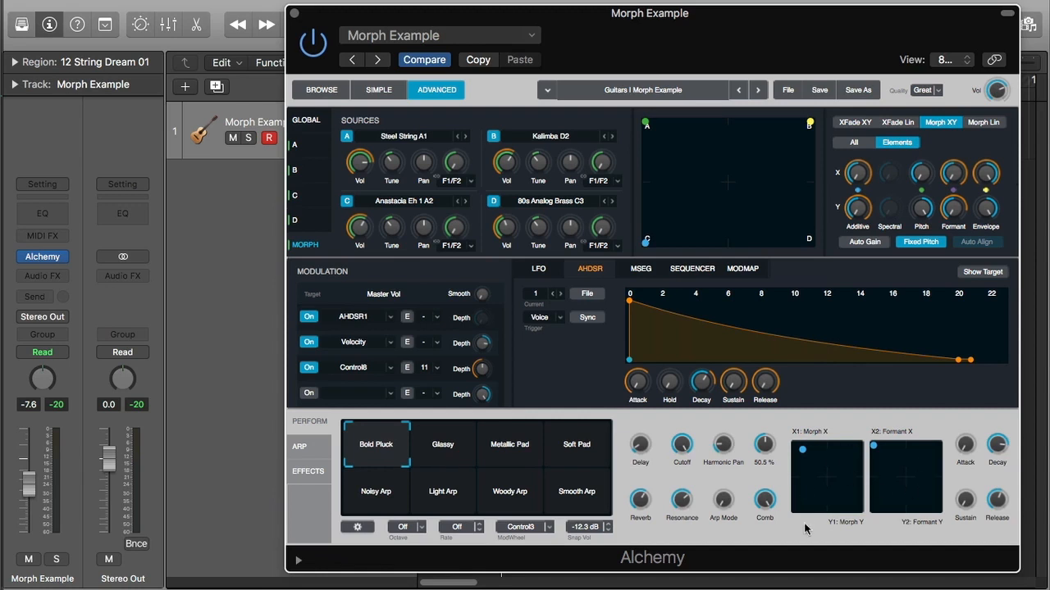
# Examine the compact Simple view over the arrangement, then restore the Advanced view with the plug-in window moved up
pyautogui.click(379, 90)
pyautogui.moveTo(602, 30); pyautogui.dragTo(622, 336)
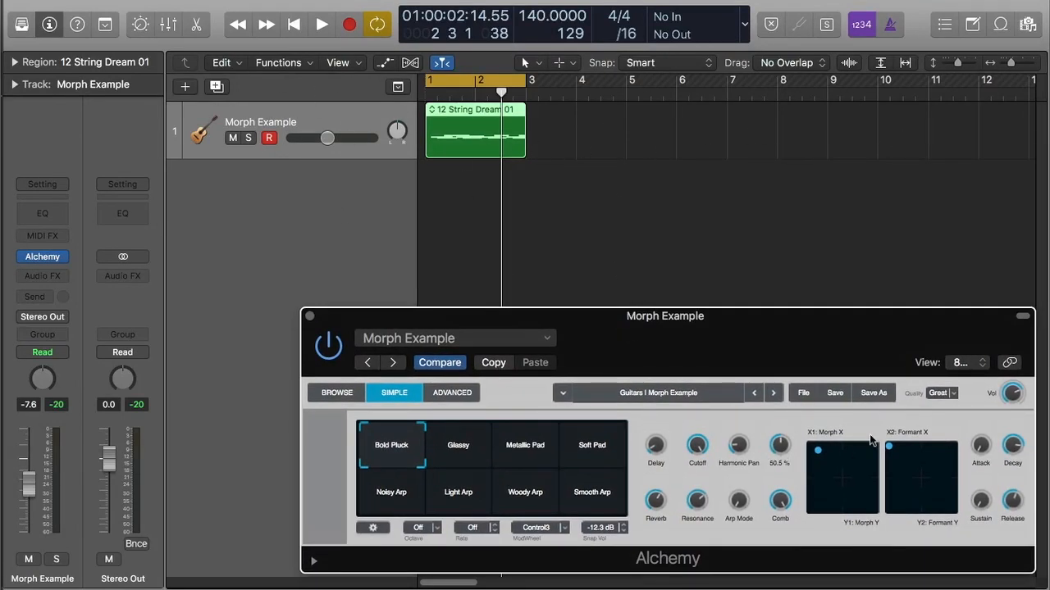
pyautogui.moveTo(591, 319); pyautogui.dragTo(574, 110)
pyautogui.click(439, 183)
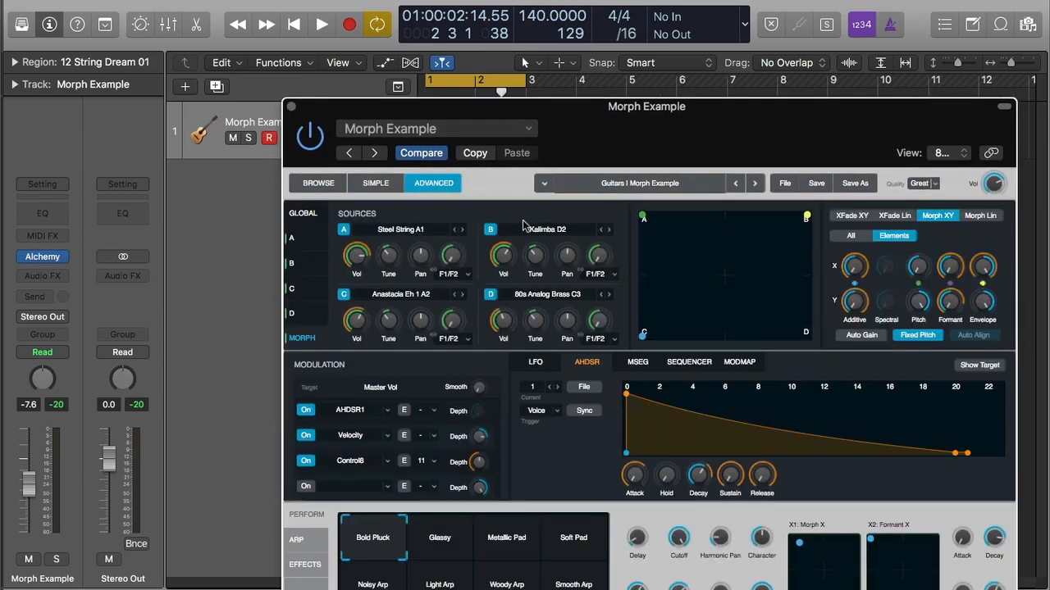
pyautogui.moveTo(722, 148); pyautogui.dragTo(757, 55)
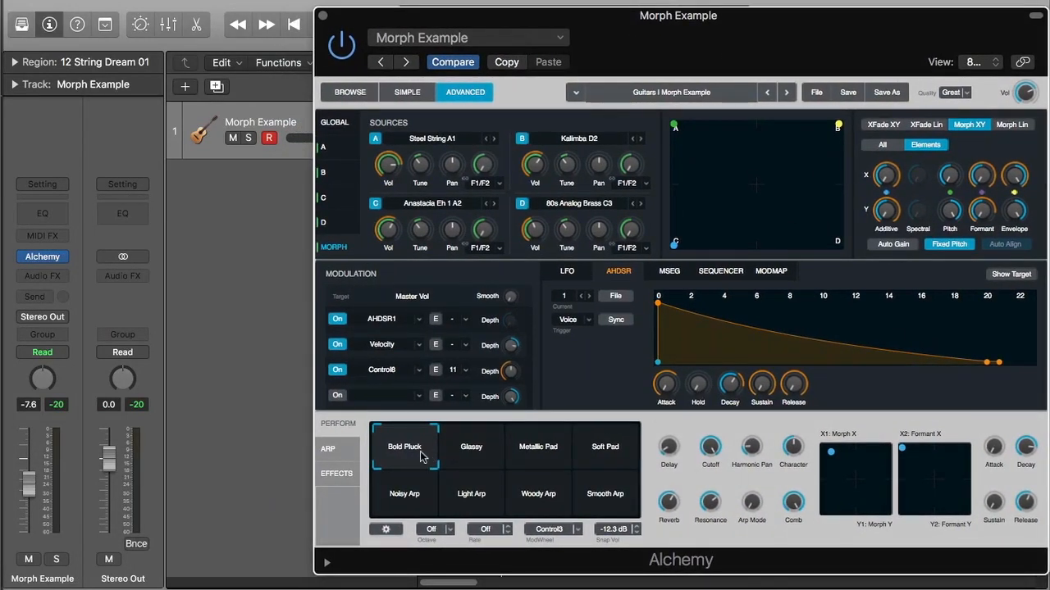
# Compare how the Perform controls change between the Bold Pluck, Glassy, Metallic Pad and Woody Arp snapshots
pyautogui.click(470, 448)
pyautogui.click(415, 447)
pyautogui.click(471, 447)
pyautogui.click(537, 447)
pyautogui.click(470, 450)
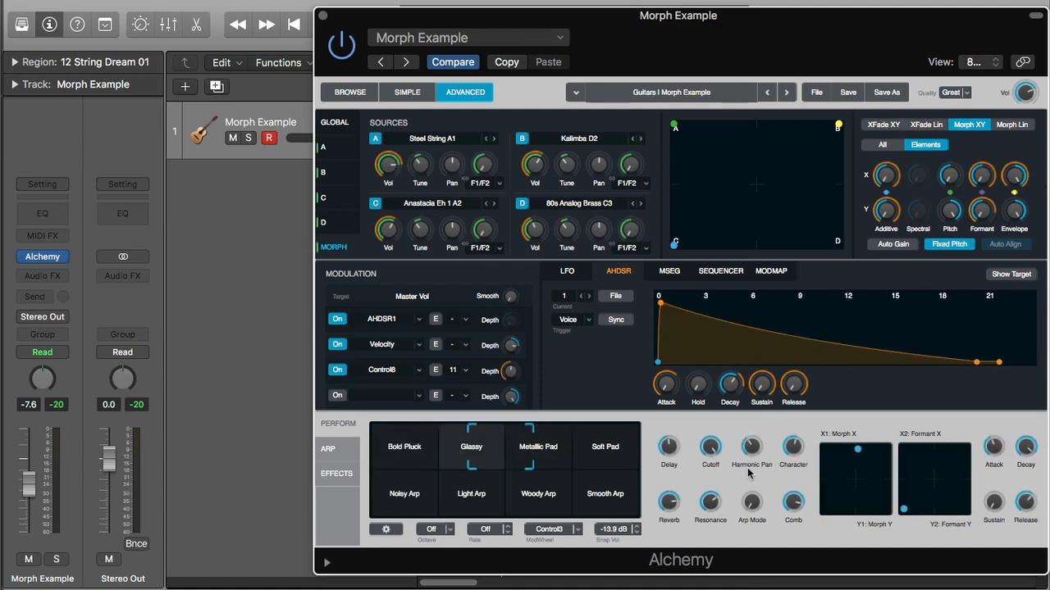
pyautogui.click(513, 444)
pyautogui.click(568, 487)
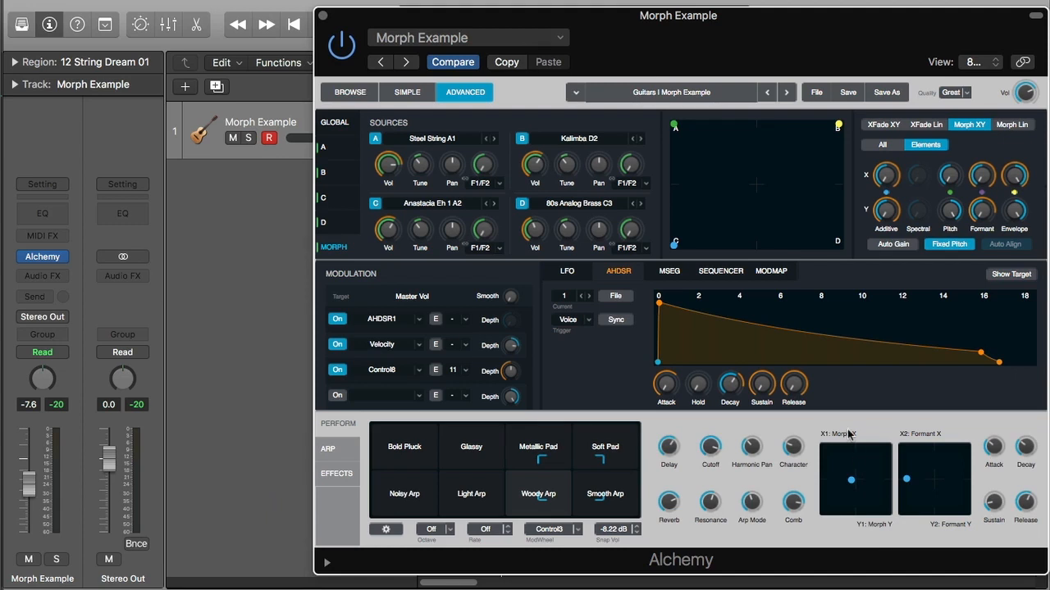
# Compare the Woody Arp, Smooth Arp, Soft Pad, Light Arp and Noisy Arp snapshots, return to Bold Pluck, and blend between it and Glassy
pyautogui.click(545, 496)
pyautogui.click(594, 495)
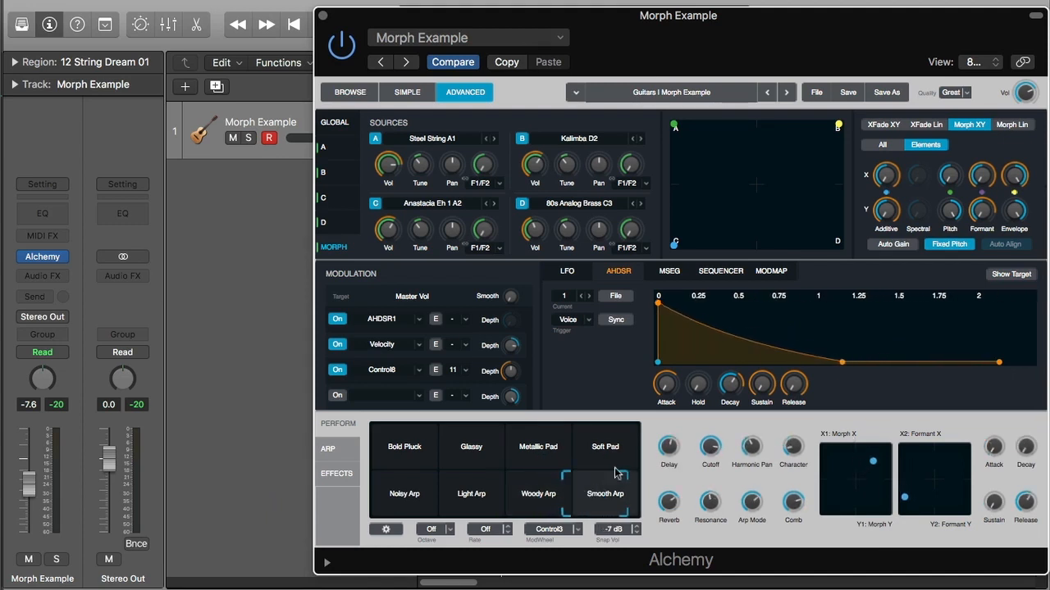
pyautogui.click(604, 450)
pyautogui.click(548, 465)
pyautogui.click(546, 491)
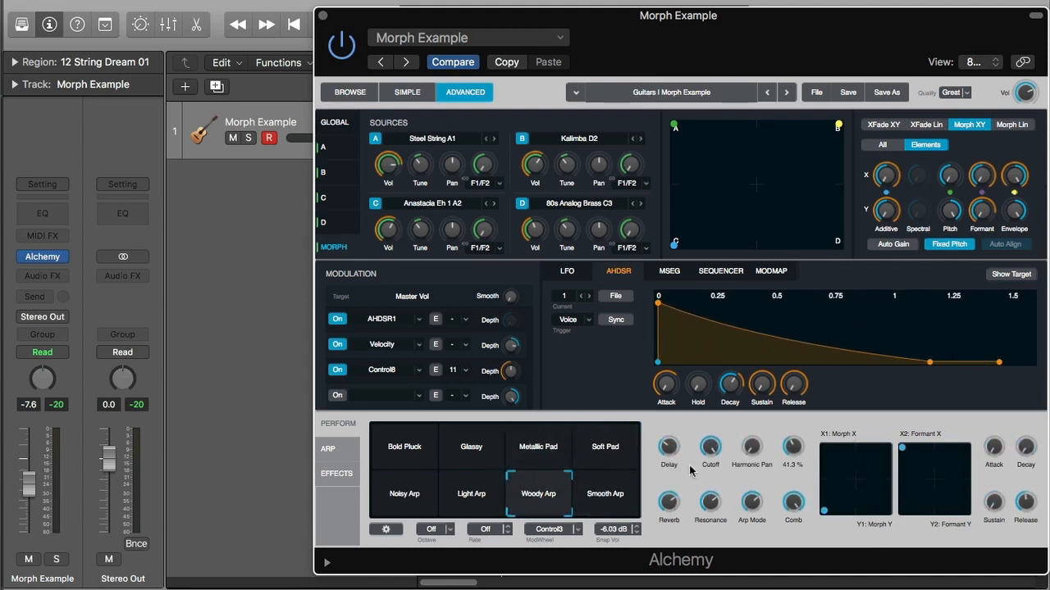
pyautogui.click(480, 502)
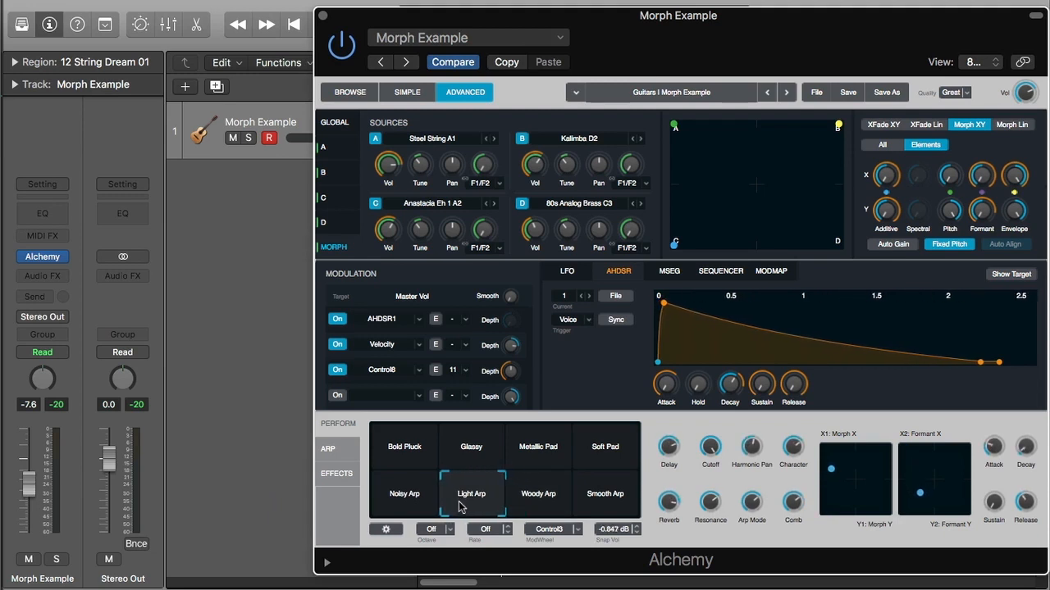
pyautogui.click(402, 502)
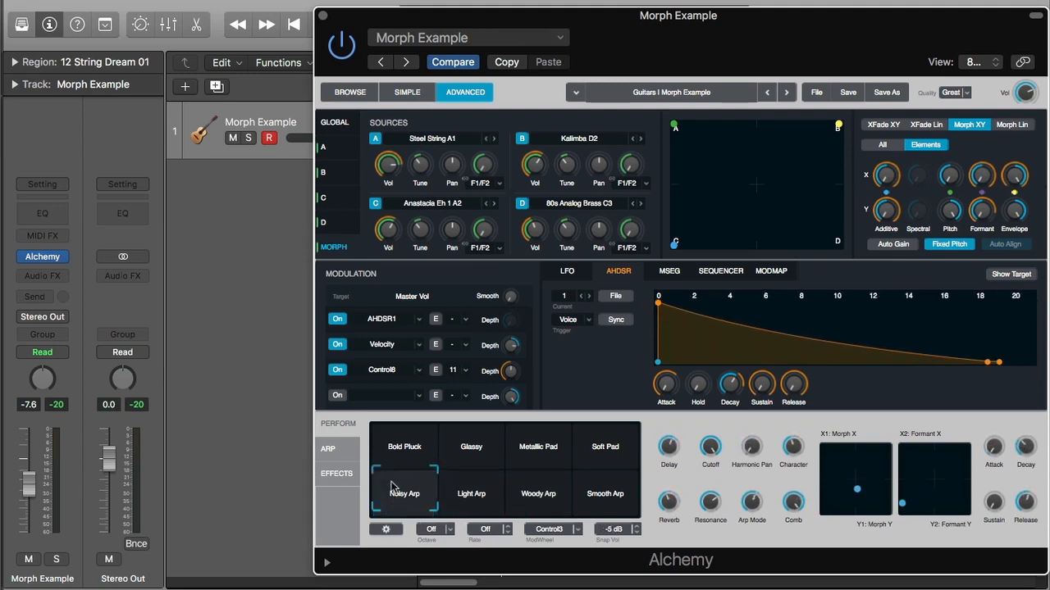
pyautogui.click(395, 440)
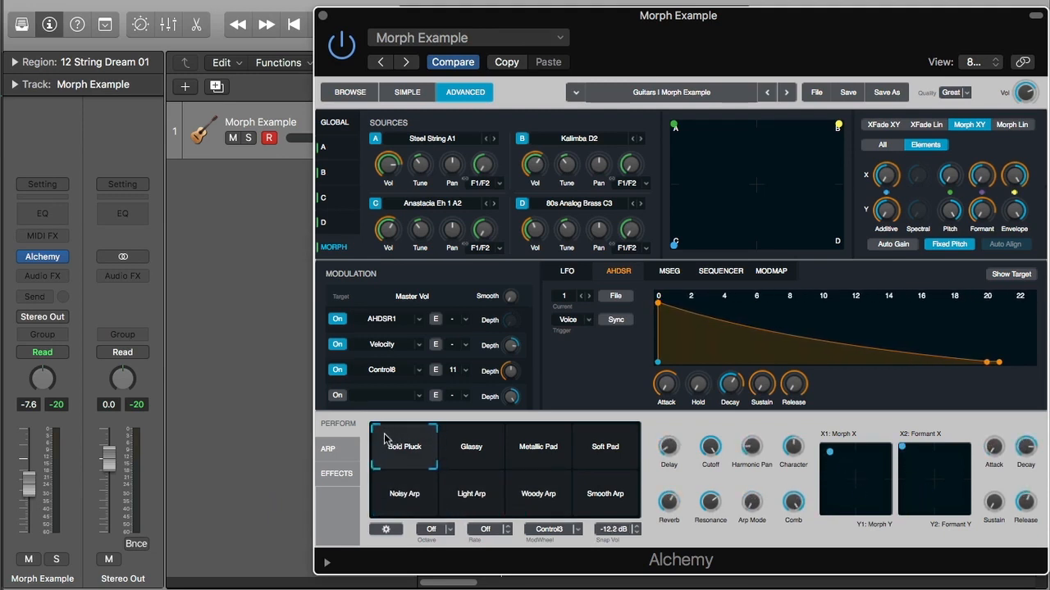
pyautogui.click(499, 451)
pyautogui.moveTo(499, 451); pyautogui.dragTo(394, 447)
# Initialize Alchemy to the Default preset and turn on source B
pyautogui.click(818, 95)
pyautogui.click(830, 128)
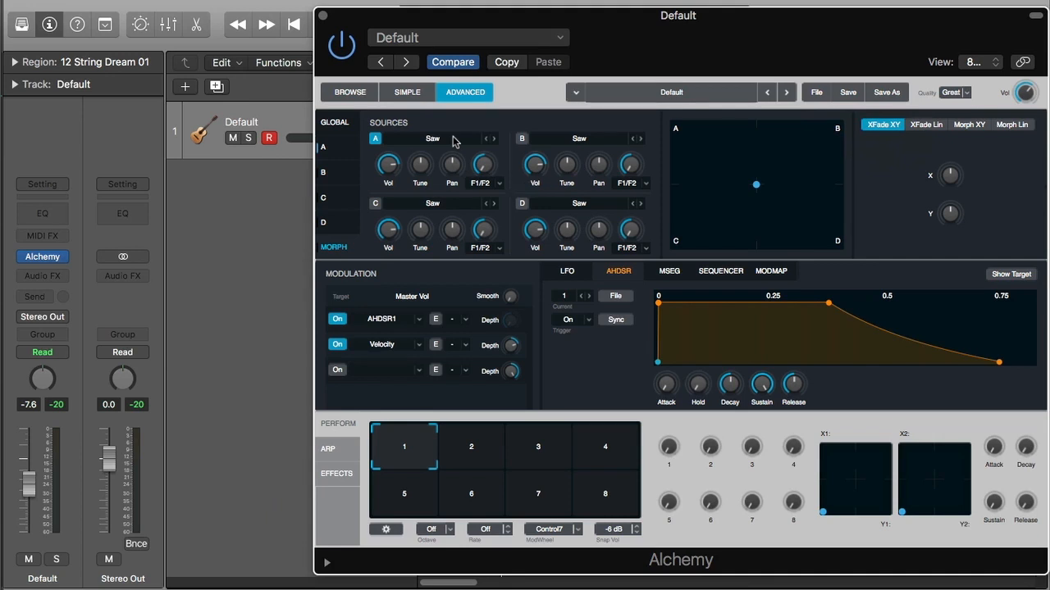
pyautogui.click(522, 139)
# Look at Morph XY mode, return to XFade XY, and set the morph X and Y controls to 0%
pyautogui.click(980, 126)
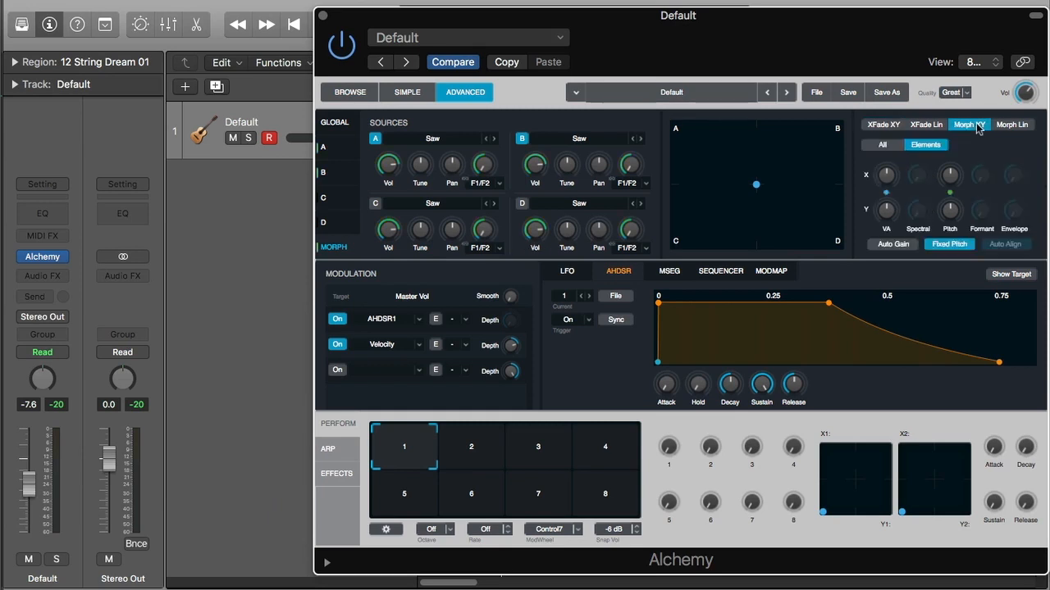
pyautogui.click(891, 125)
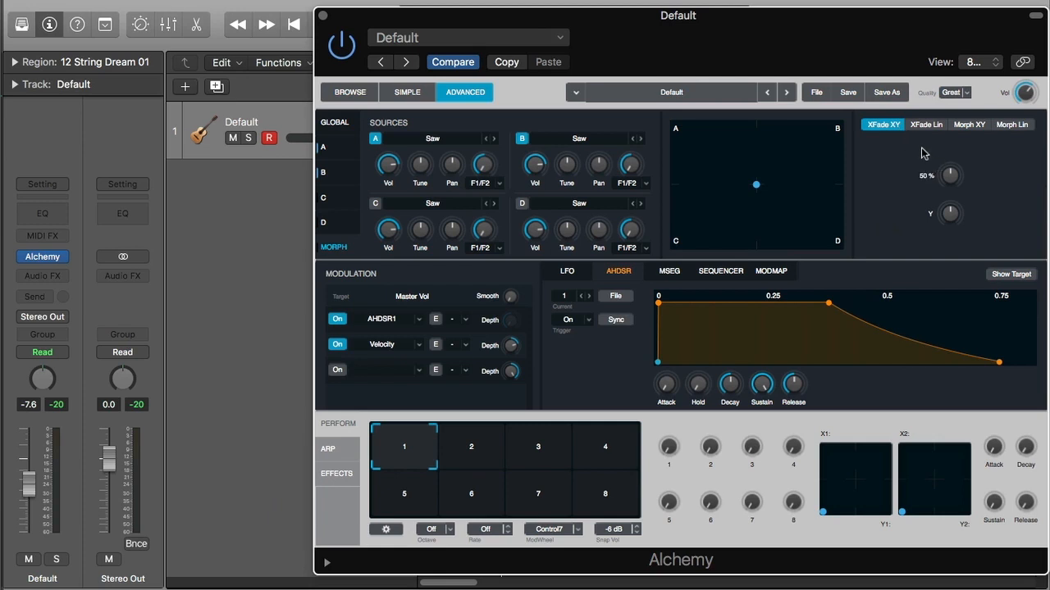
pyautogui.moveTo(949, 216); pyautogui.dragTo(967, 315)
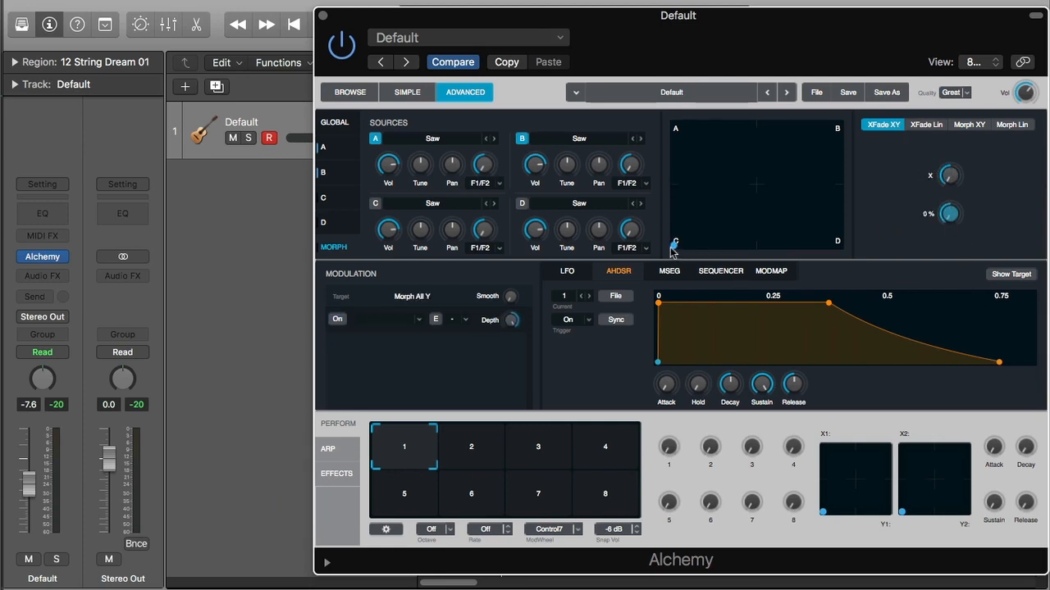
# Add the Perform source XYPad1X as modulation to the crossfade X control
pyautogui.rightClick(951, 179)
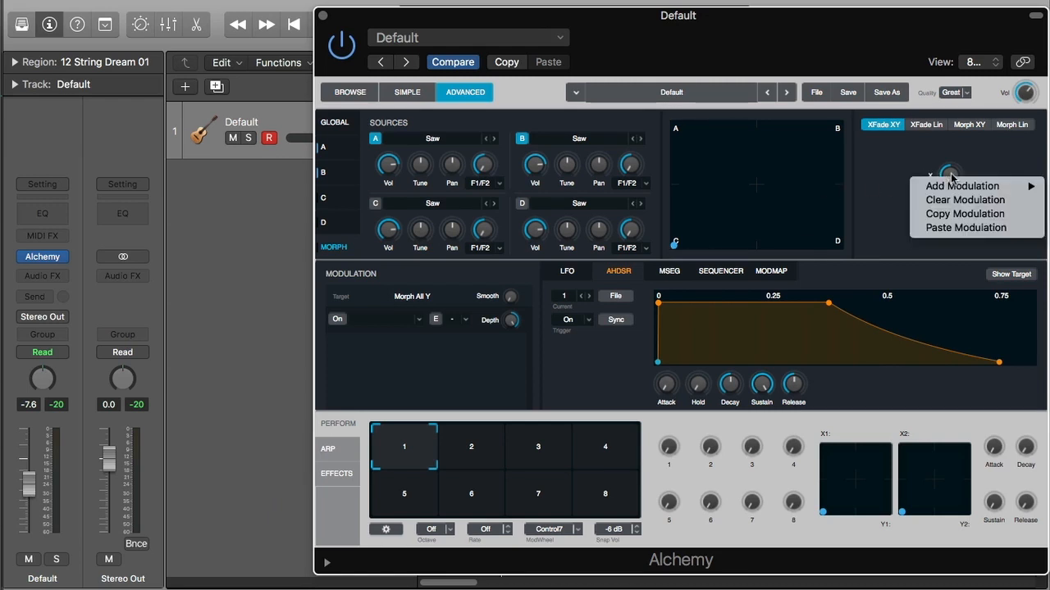
pyautogui.click(955, 151)
pyautogui.rightClick(947, 175)
pyautogui.click(935, 159)
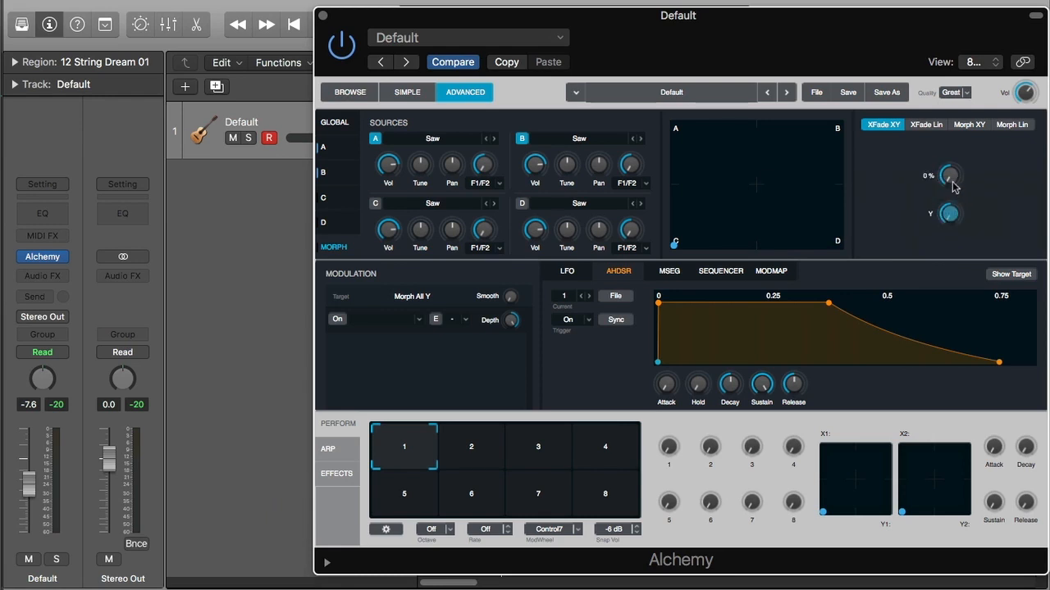
pyautogui.rightClick(949, 178)
pyautogui.moveTo(951, 187)
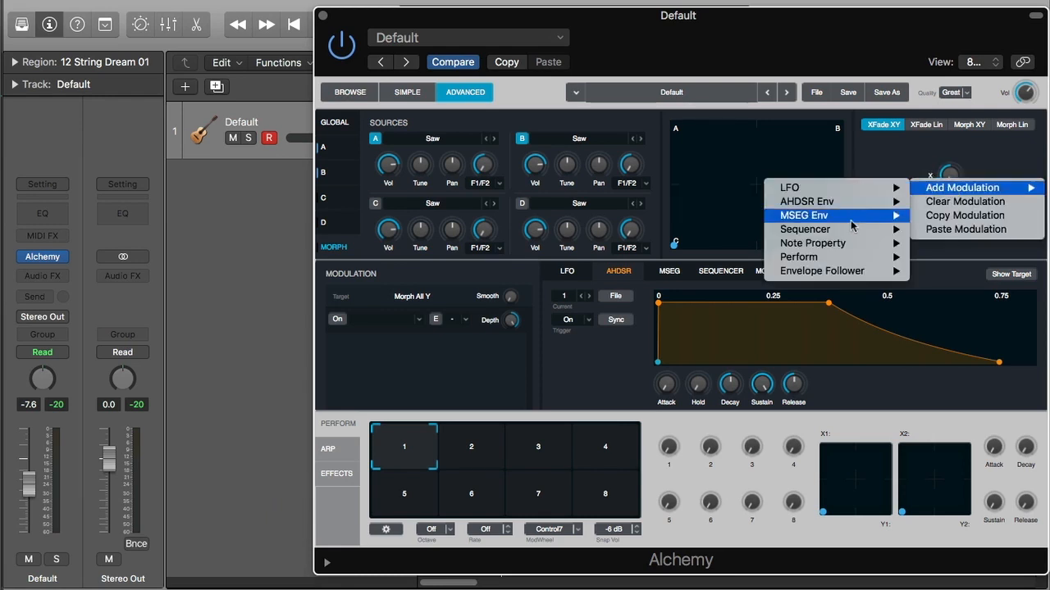
pyautogui.moveTo(848, 247)
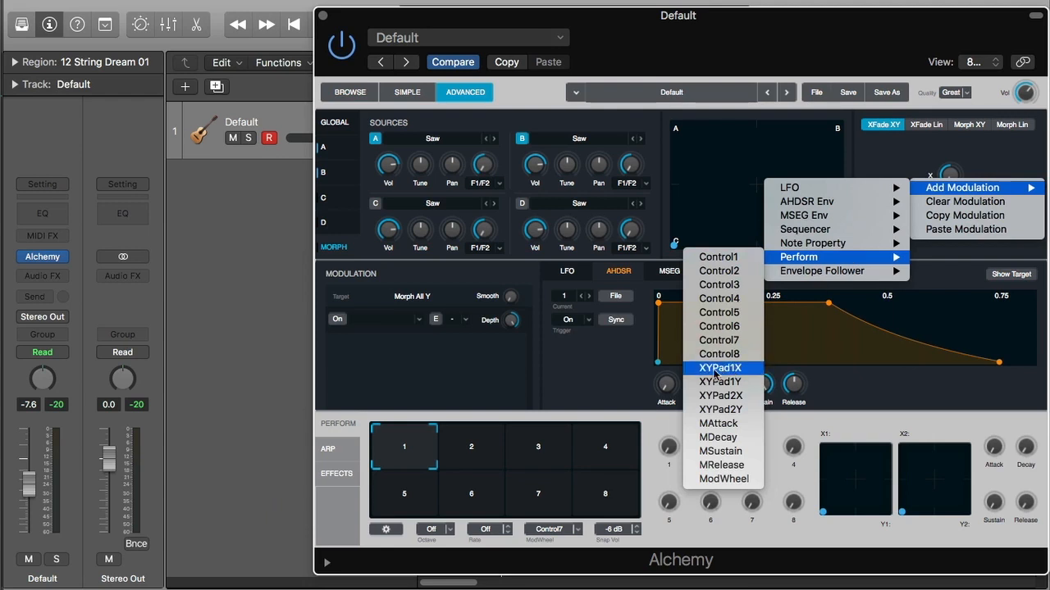
pyautogui.click(726, 370)
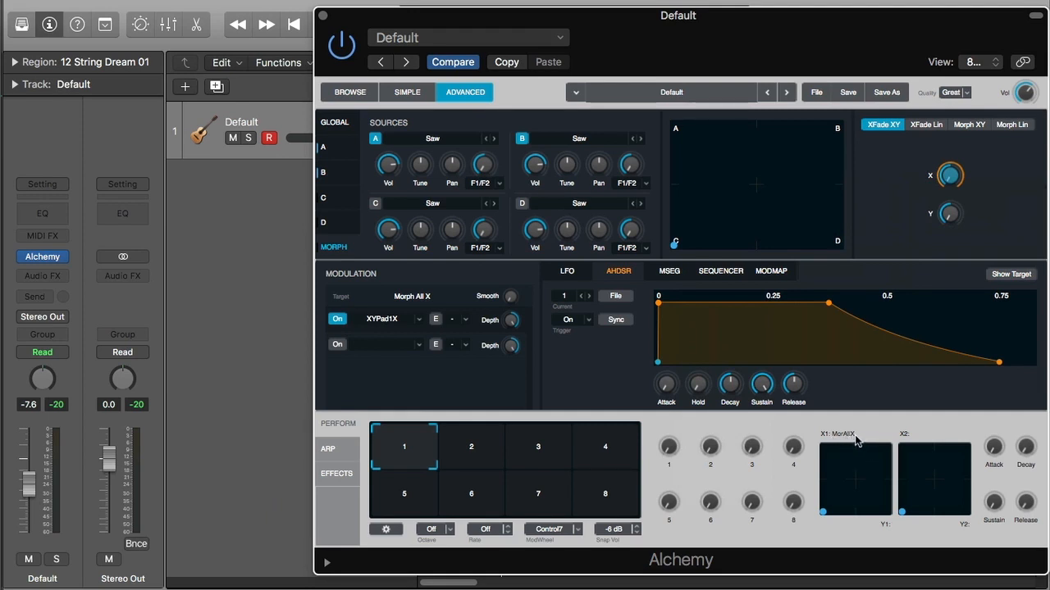
# Add the Perform source XYPad1Y as modulation to the crossfade Y control
pyautogui.rightClick(950, 215)
pyautogui.moveTo(953, 223)
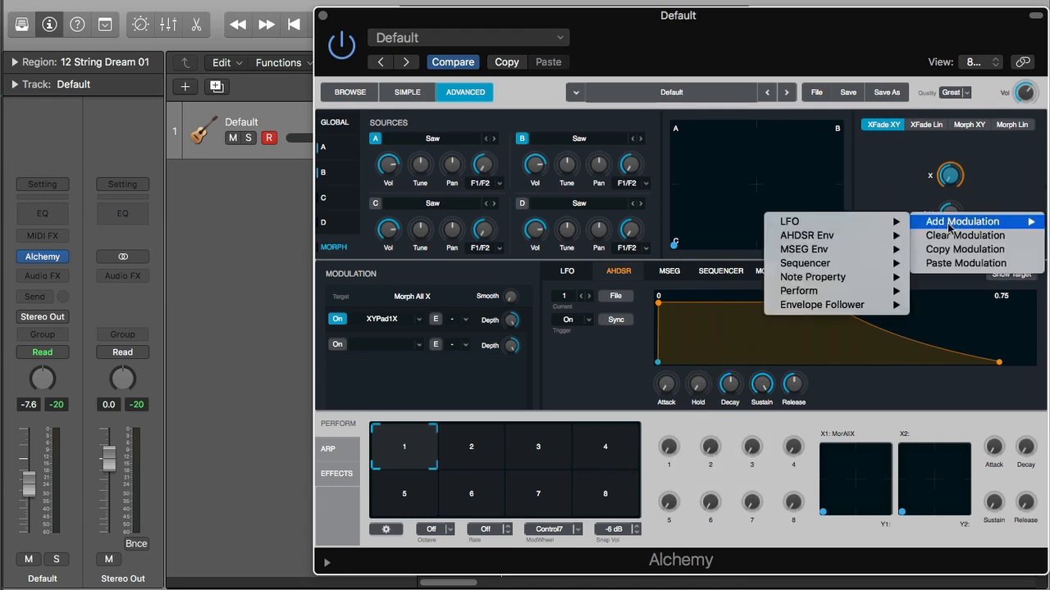
pyautogui.moveTo(799, 291)
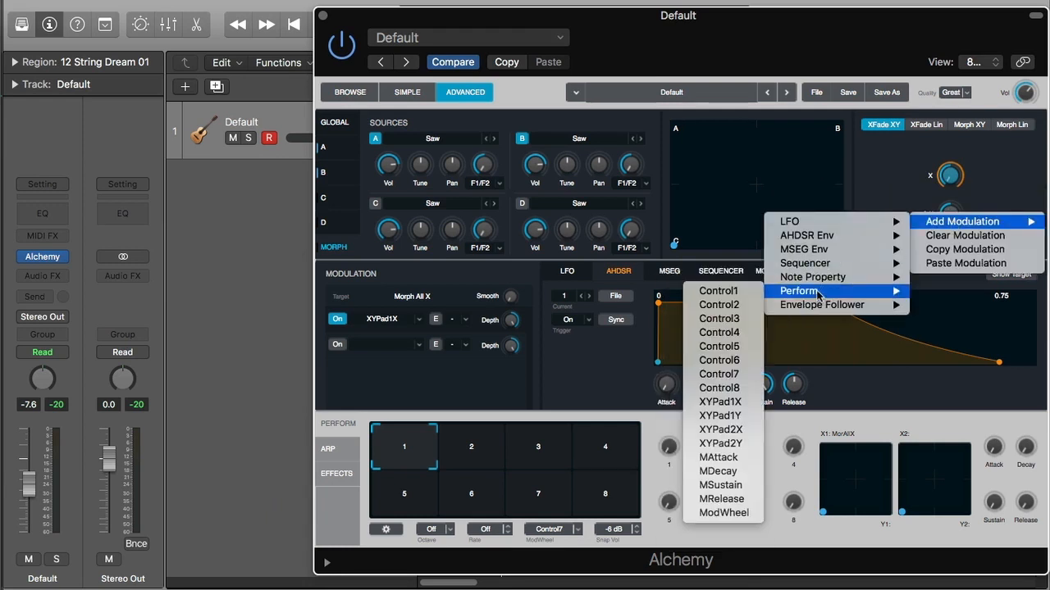
pyautogui.click(734, 417)
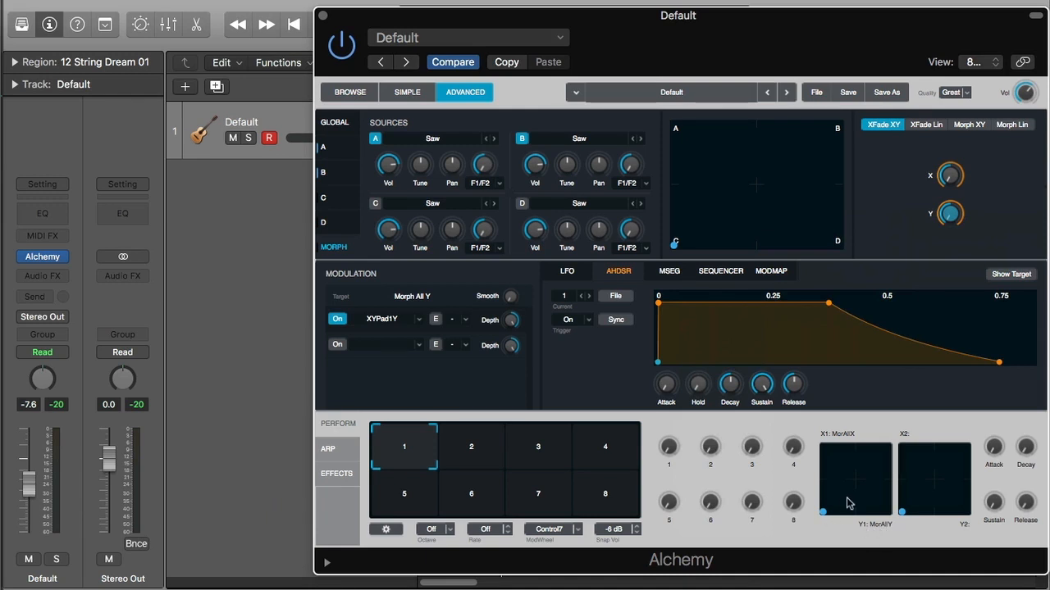
# Try snapshots 2 and 4, return to snapshot 1, and place its first XY pad point toward the upper-right corner
pyautogui.click(474, 461)
pyautogui.click(400, 447)
pyautogui.click(579, 456)
pyautogui.click(404, 451)
pyautogui.moveTo(825, 515); pyautogui.dragTo(875, 464)
# Place the first XY pad point at the lower-right corner for snapshot 2 and compare it with snapshot 1
pyautogui.click(460, 450)
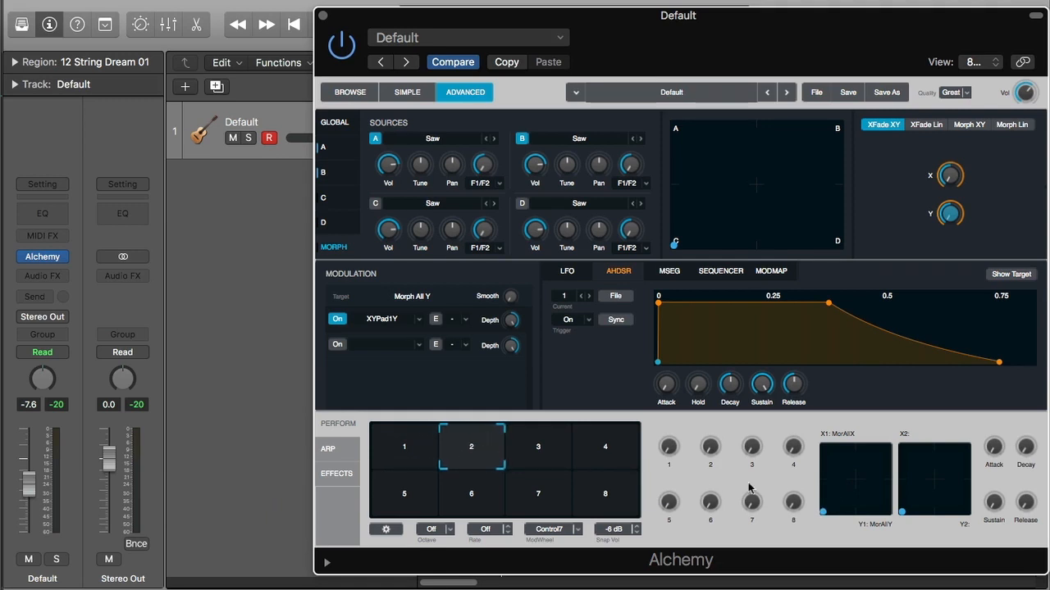
pyautogui.moveTo(827, 514); pyautogui.dragTo(887, 515)
pyautogui.click(392, 452)
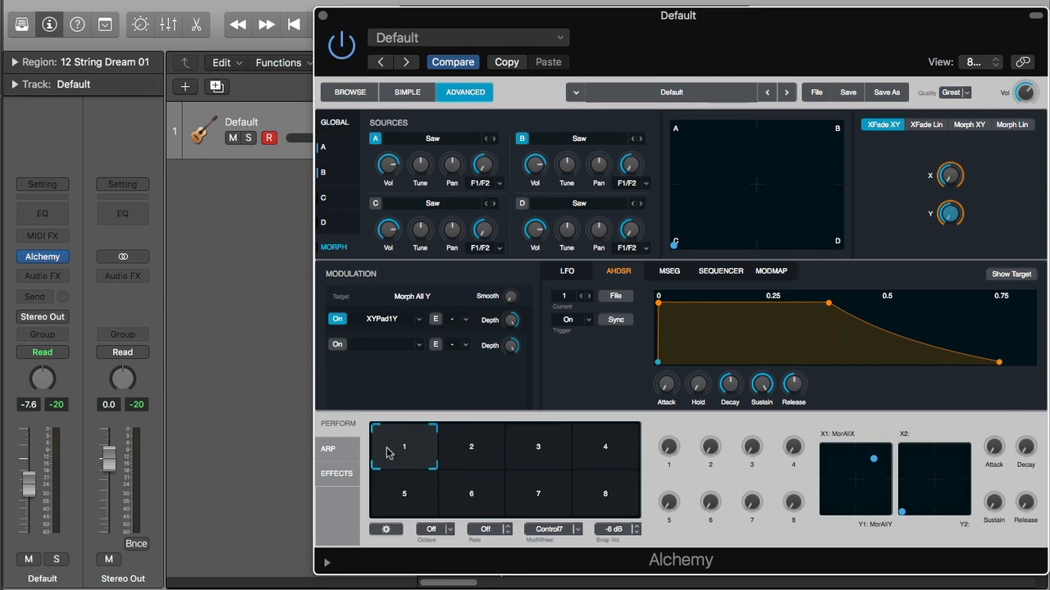
pyautogui.click(466, 450)
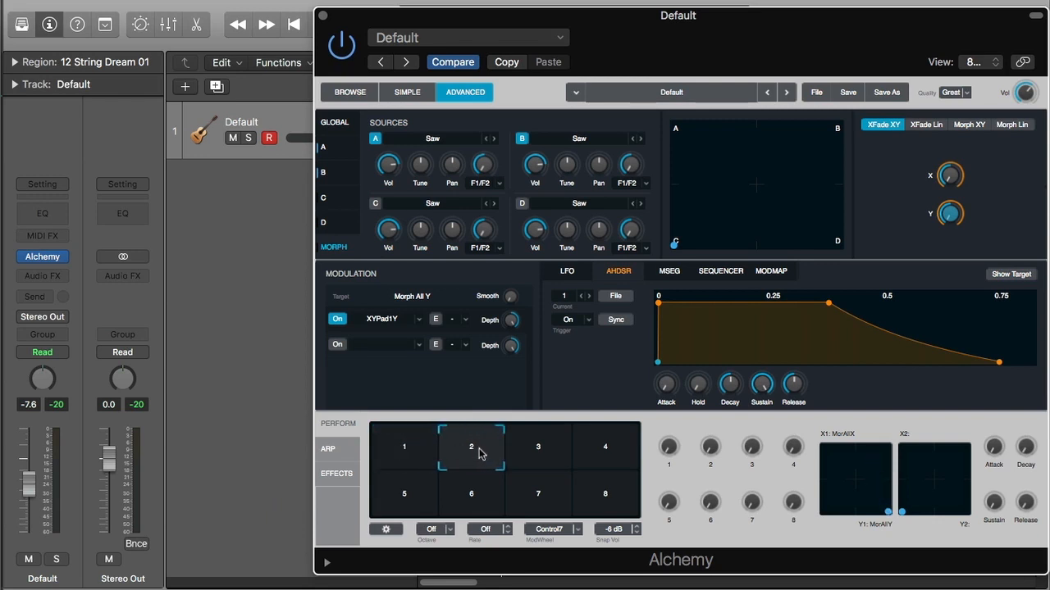
# Place the first XY pad point left of centre at mid-height for snapshot 3, then return to snapshot 1
pyautogui.click(532, 450)
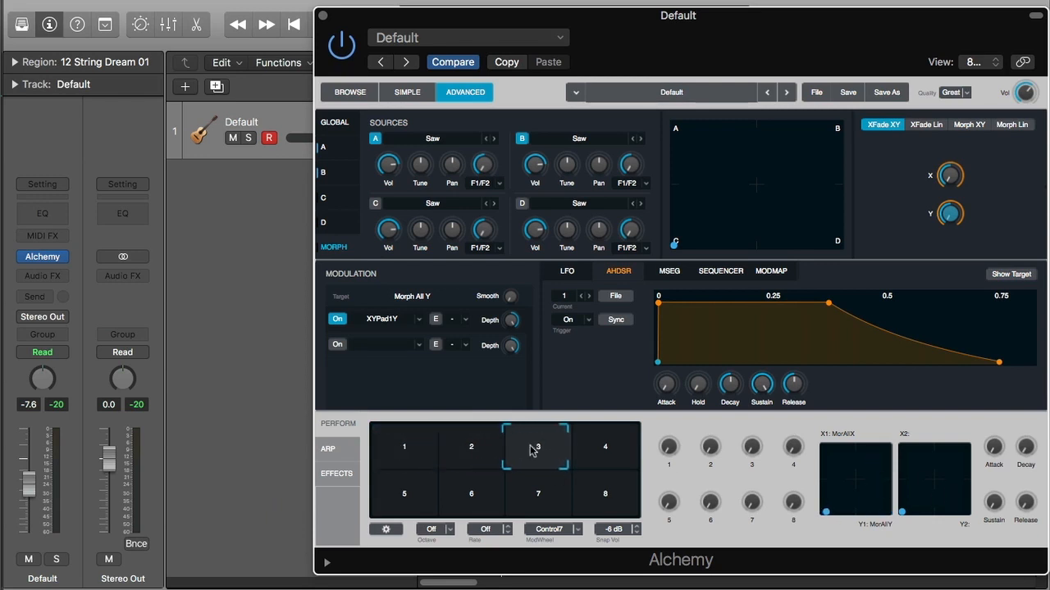
pyautogui.moveTo(825, 512); pyautogui.dragTo(839, 483)
pyautogui.moveTo(503, 449); pyautogui.dragTo(537, 445)
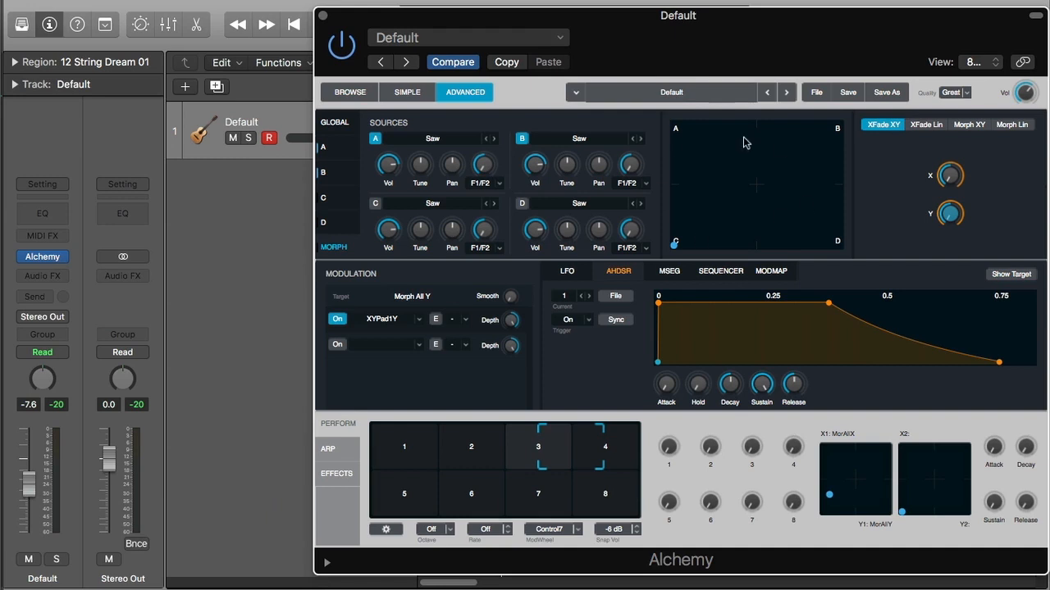
pyautogui.click(836, 479)
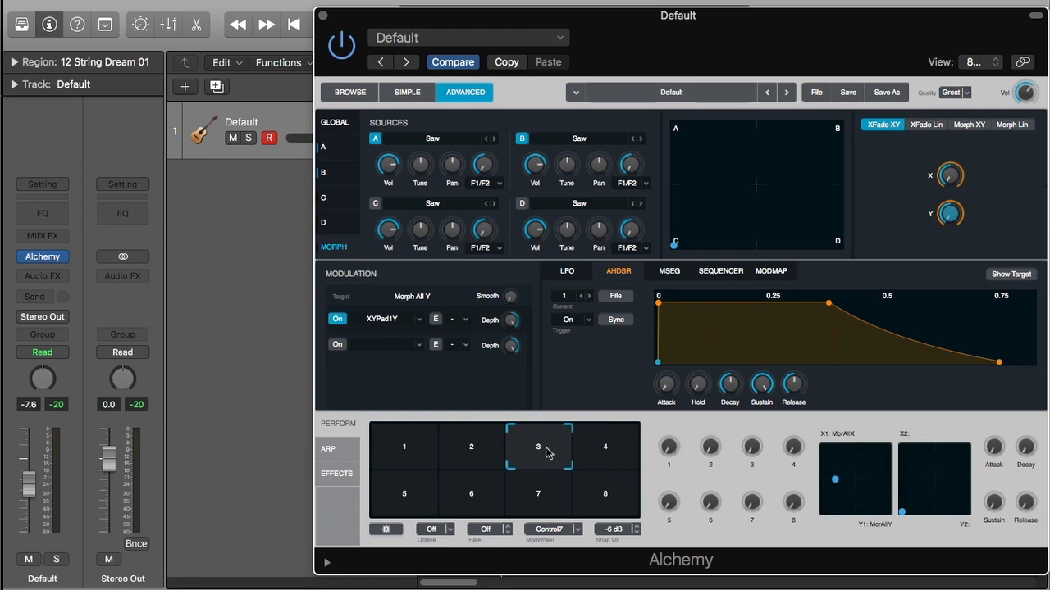
pyautogui.click(414, 443)
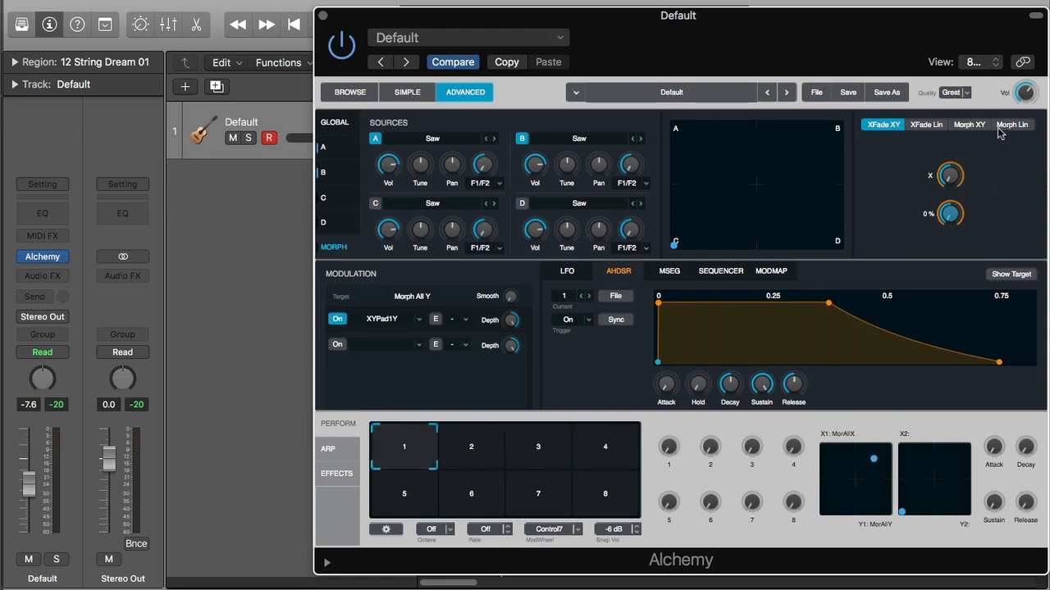
# Switch the morph mode to Morph XY and add the Perform source XYPad2X as modulation to the VA element's X control
pyautogui.click(968, 125)
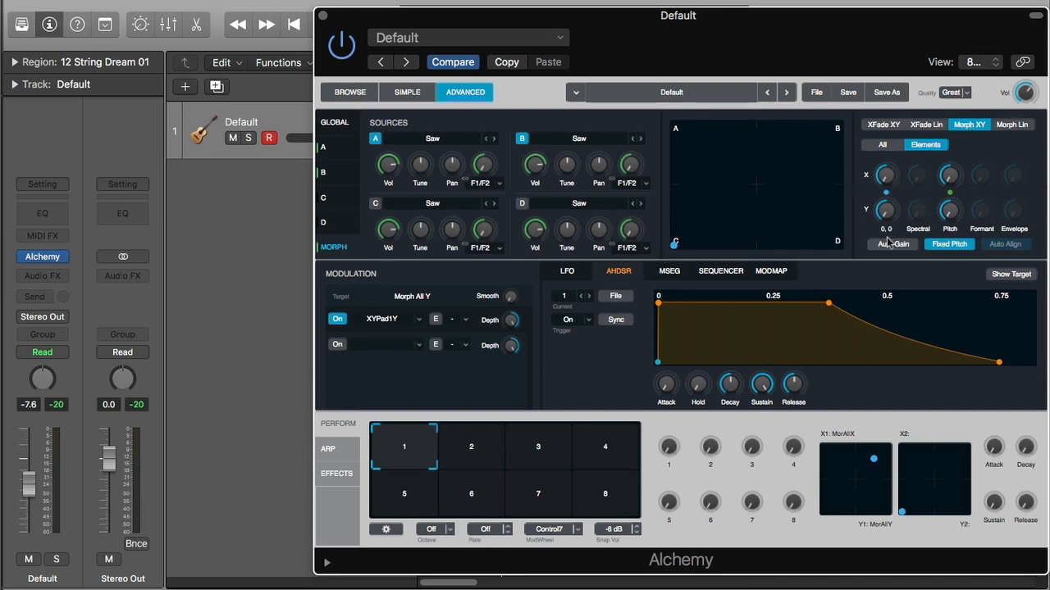
pyautogui.rightClick(886, 177)
pyautogui.moveTo(927, 189)
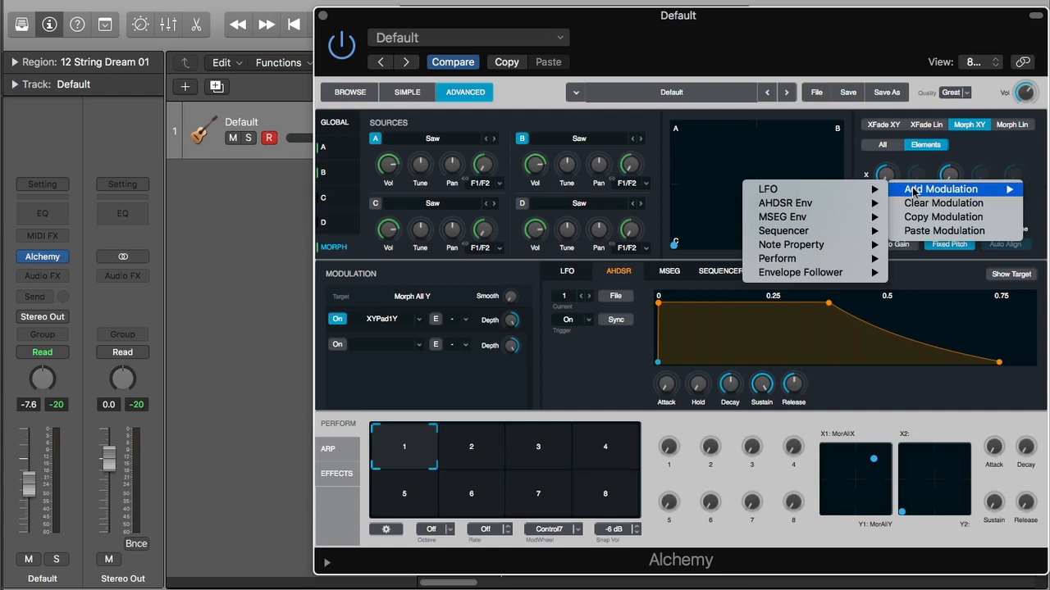
pyautogui.moveTo(812, 259)
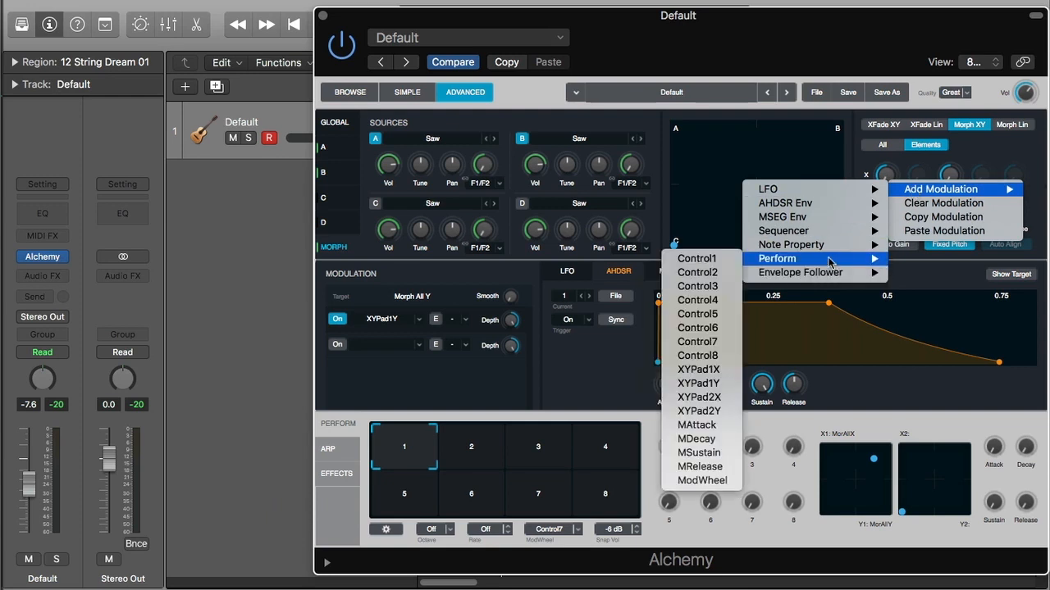
pyautogui.click(725, 403)
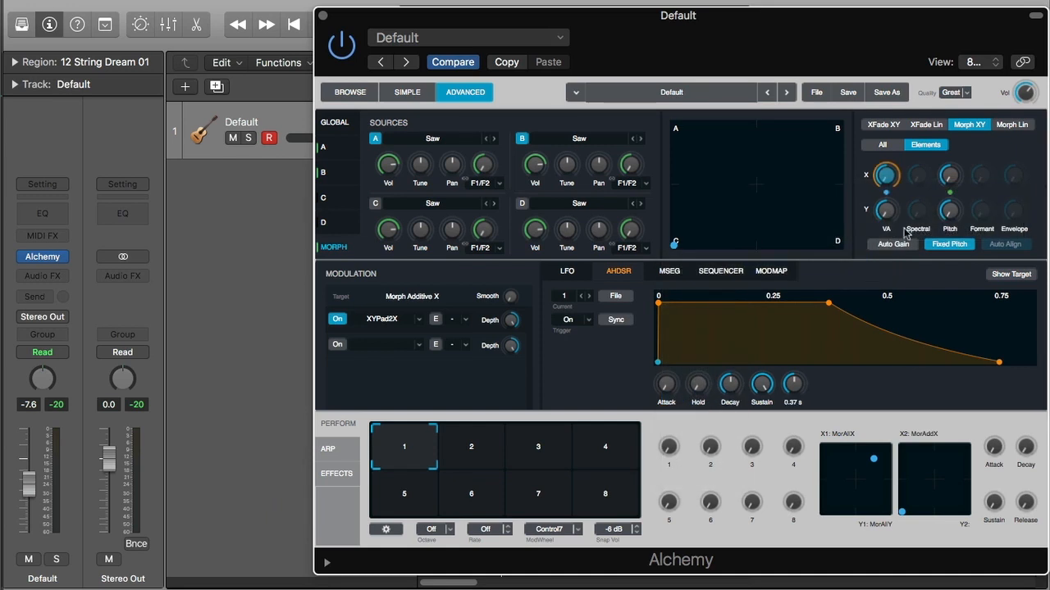
# Add the Perform source XYPad2Y as modulation to the VA element's Y control
pyautogui.rightClick(881, 211)
pyautogui.moveTo(927, 220)
pyautogui.moveTo(787, 290)
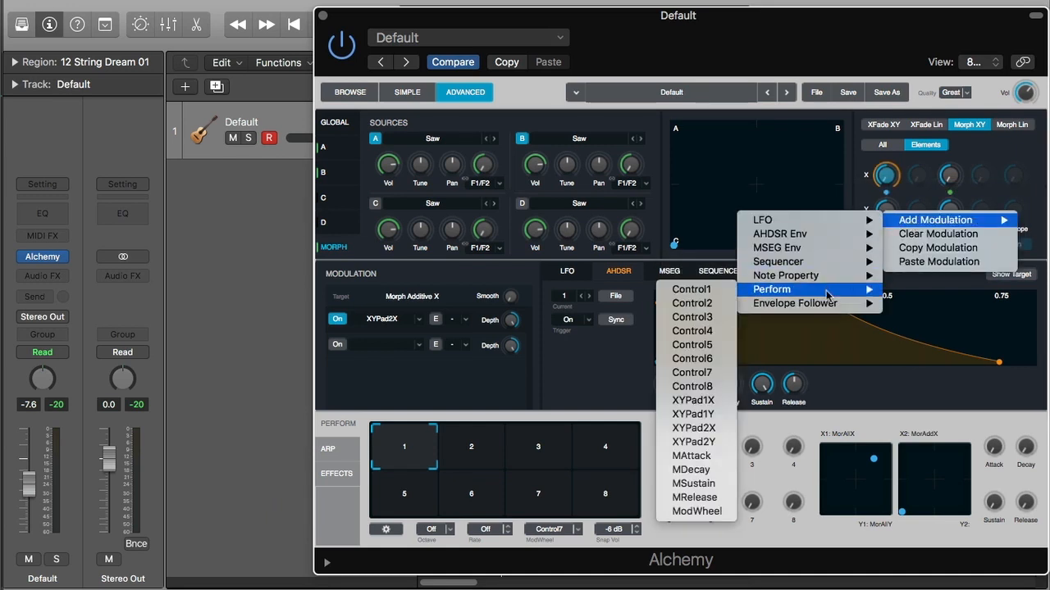
pyautogui.click(714, 442)
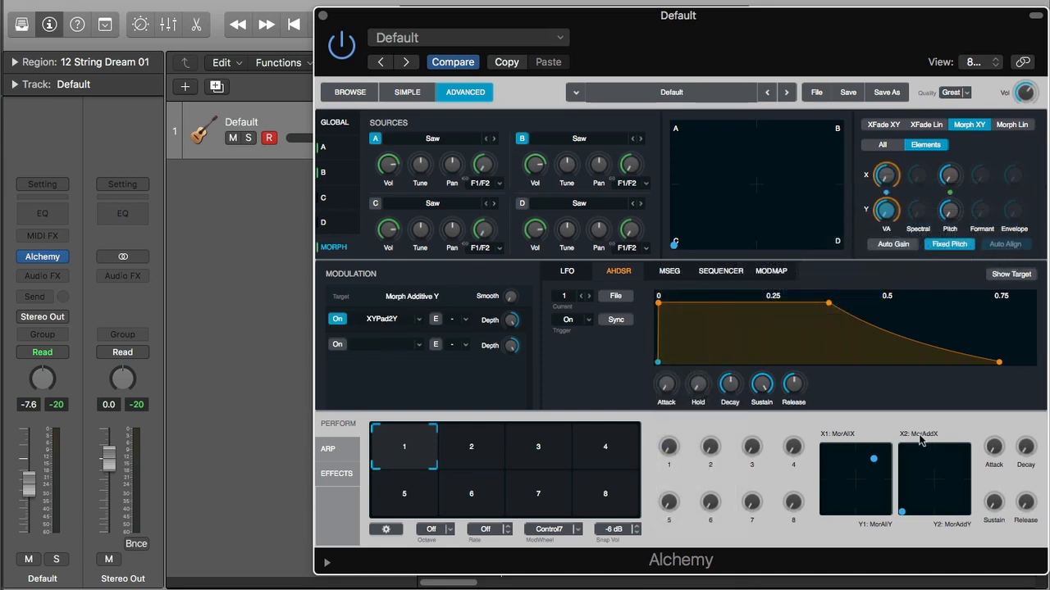
# Try snapshot 2, return to snapshot 1, and place its second XY pad point near the lower-right corner
pyautogui.click(480, 447)
pyautogui.moveTo(482, 447); pyautogui.dragTo(394, 449)
pyautogui.moveTo(903, 511); pyautogui.dragTo(967, 502)
# Place the second XY pad point at the upper-right corner for snapshot 3 and near the centre for snapshot 4
pyautogui.moveTo(431, 453); pyautogui.dragTo(568, 450)
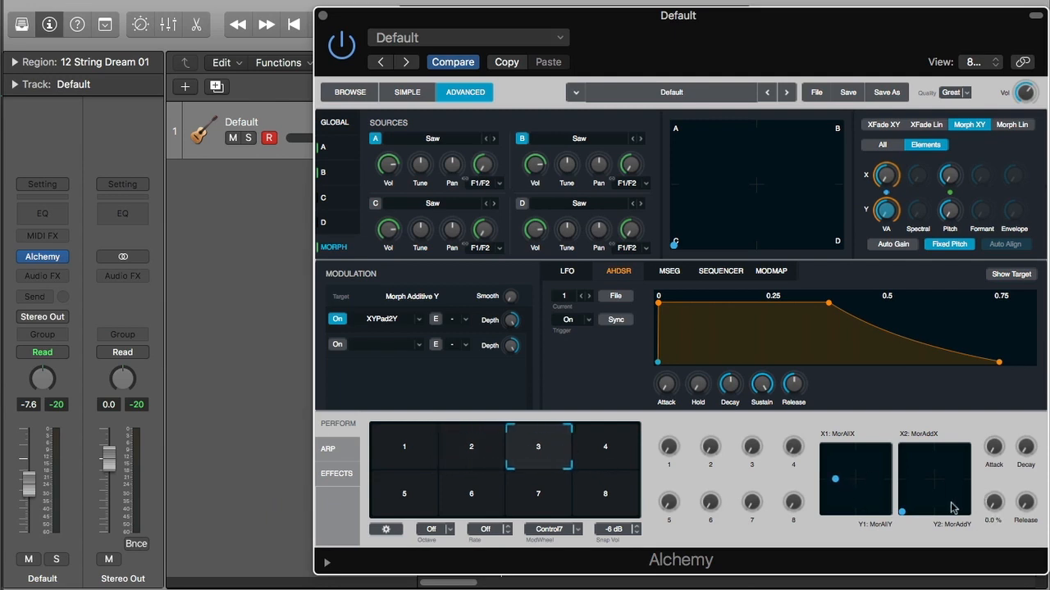
pyautogui.moveTo(903, 513); pyautogui.dragTo(970, 445)
pyautogui.moveTo(535, 456); pyautogui.dragTo(651, 450)
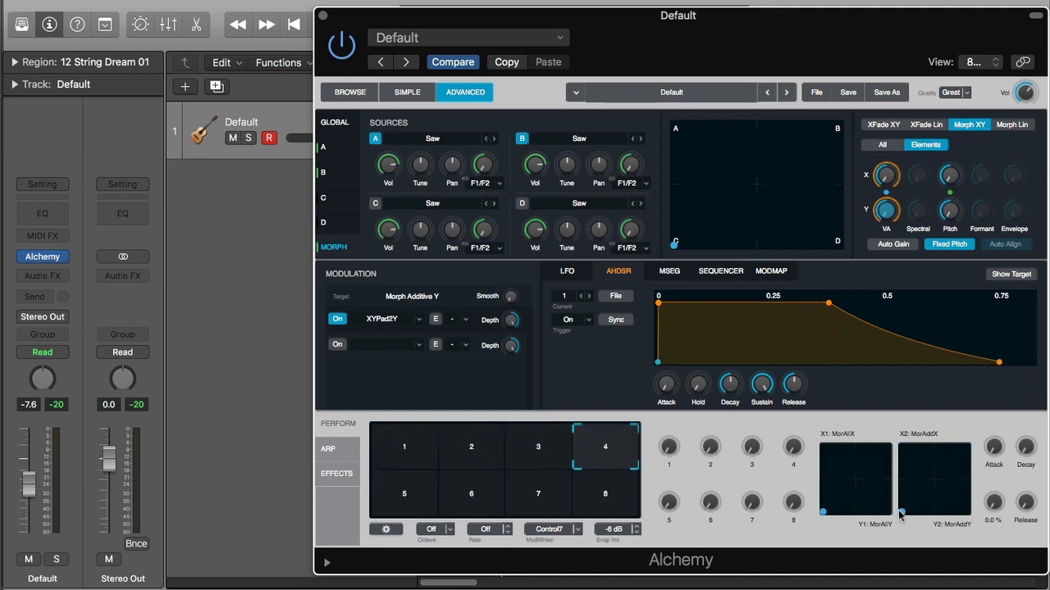
pyautogui.moveTo(904, 466); pyautogui.dragTo(932, 476)
# Return to snapshot 1 and switch the morph mode back to XFade XY
pyautogui.moveTo(621, 468); pyautogui.dragTo(408, 445)
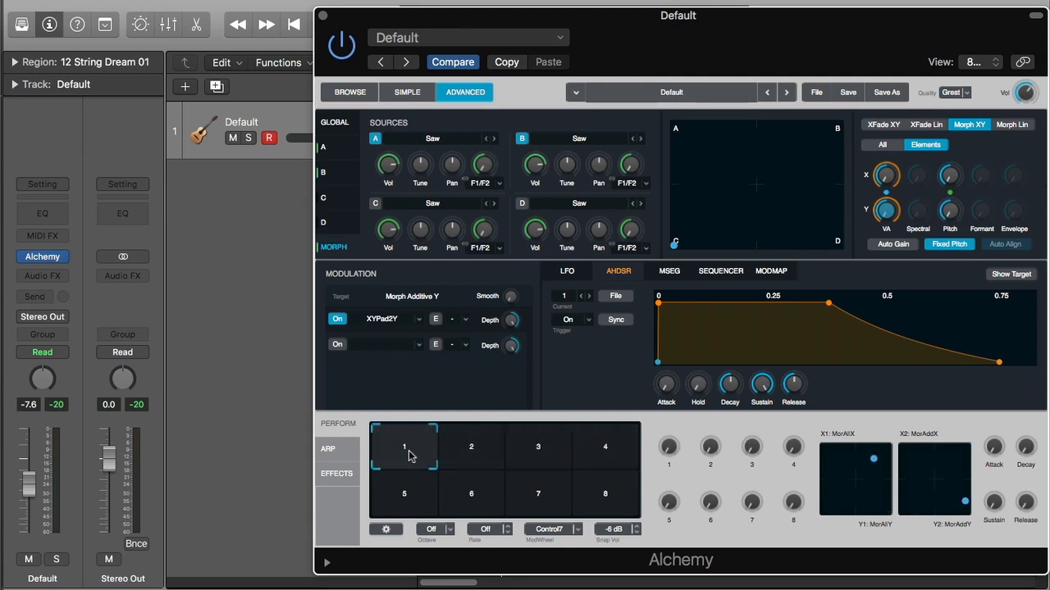
pyautogui.click(892, 125)
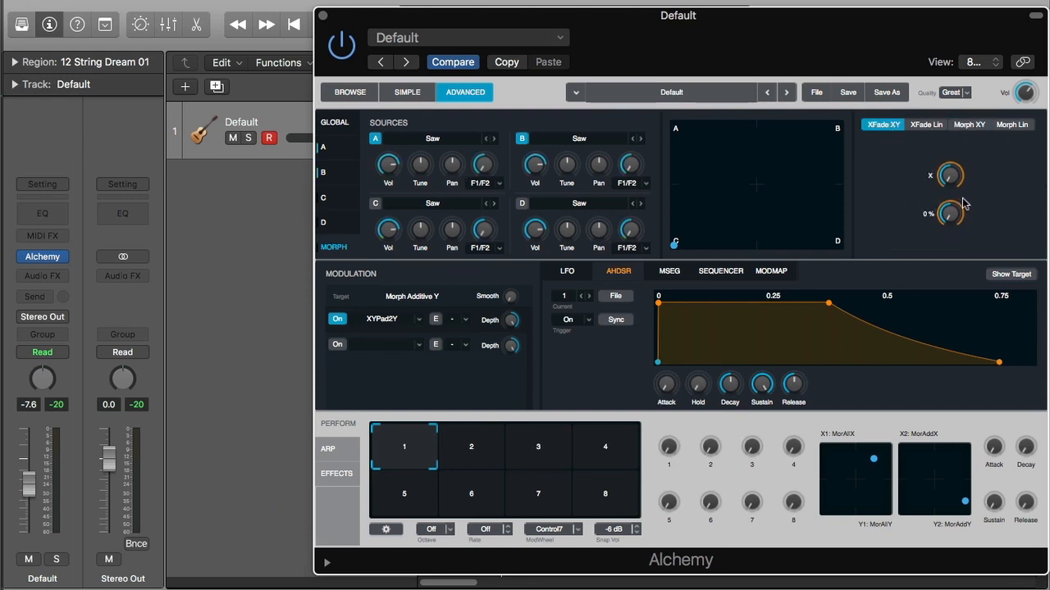